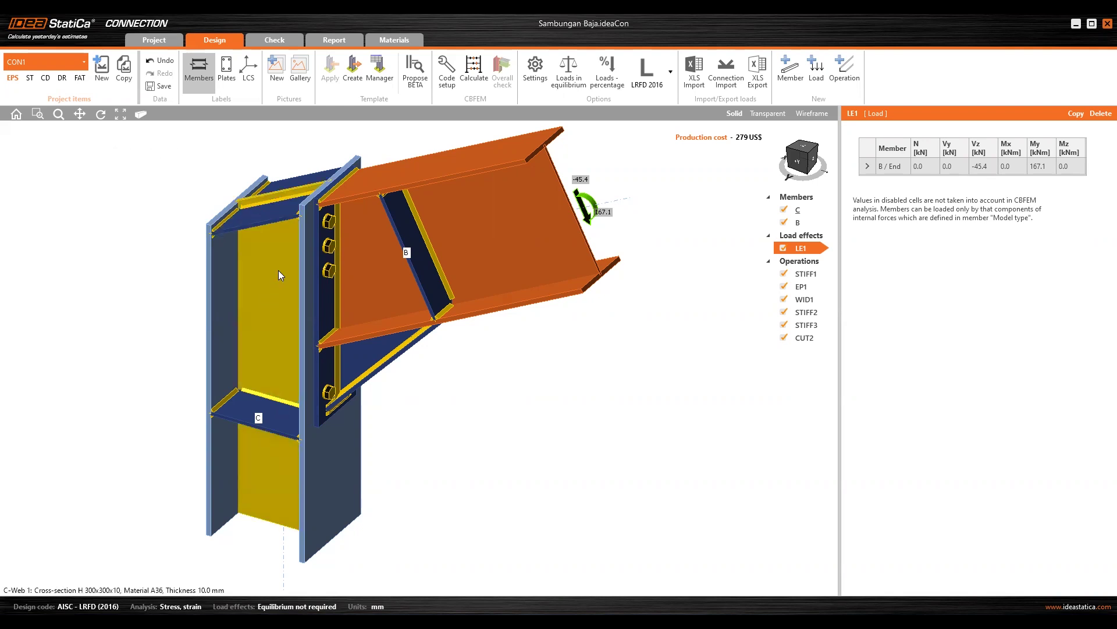
Switch to the ETABS frame model and examine an intermediate eave joint where column, rafter and longitudinal beams meet
click(485, 229)
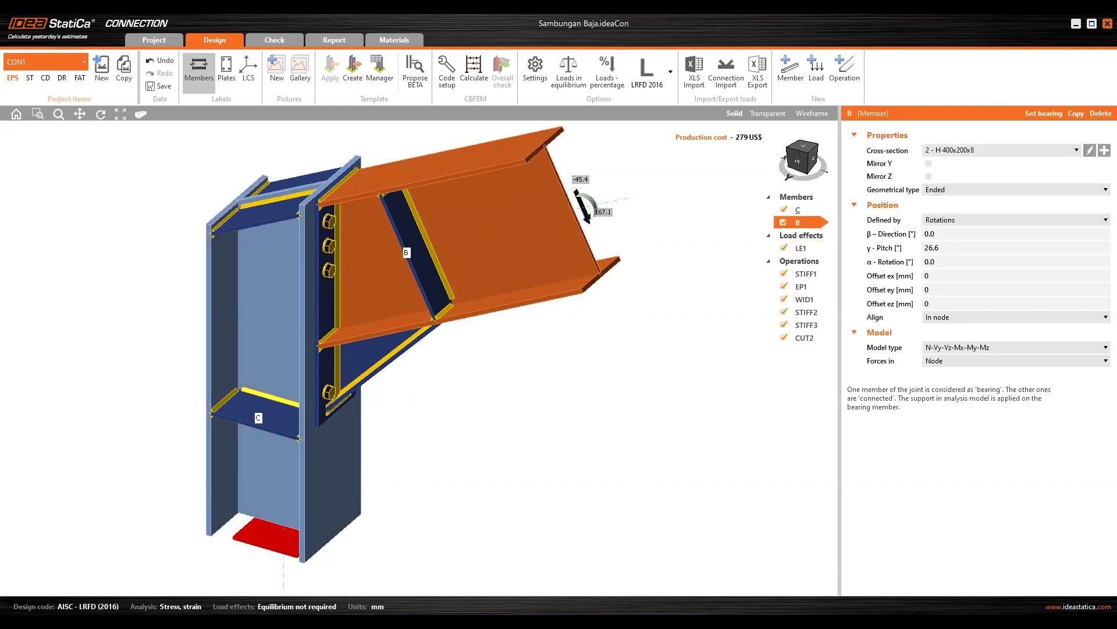
key(alt+Tab)
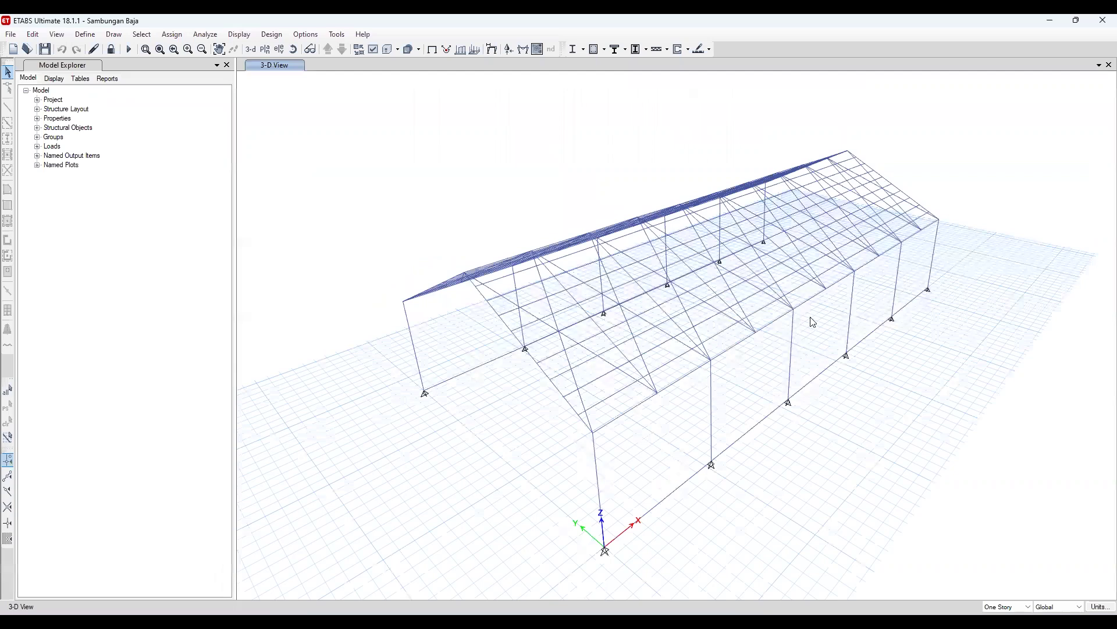
click(817, 297)
scroll(817, 297, up, 3)
scroll(752, 330, down, 4)
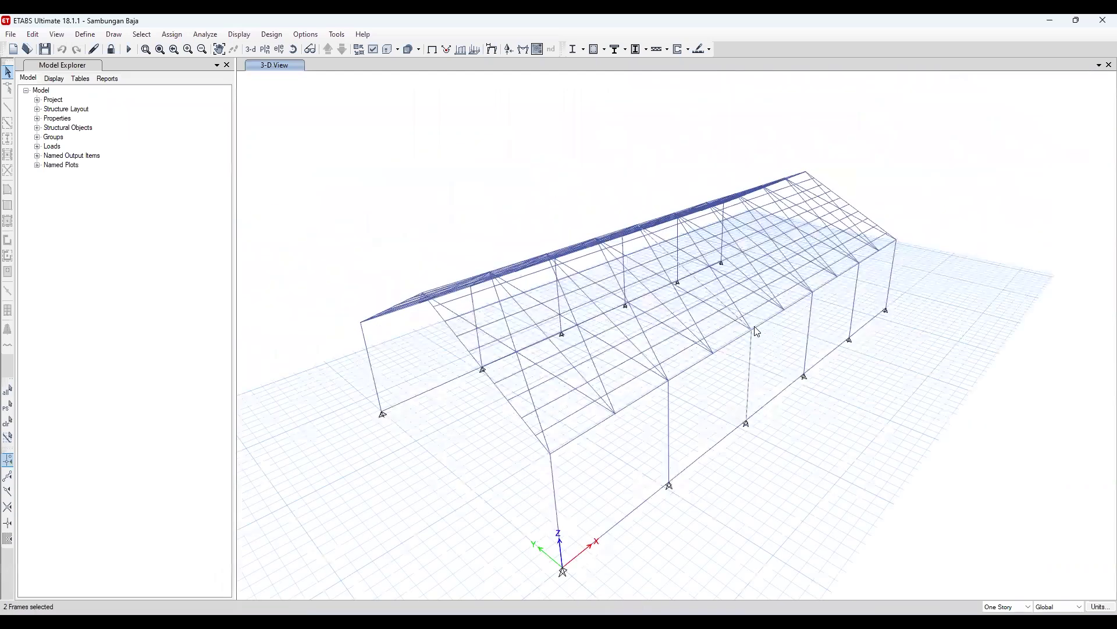
click(750, 342)
scroll(766, 333, up, 5)
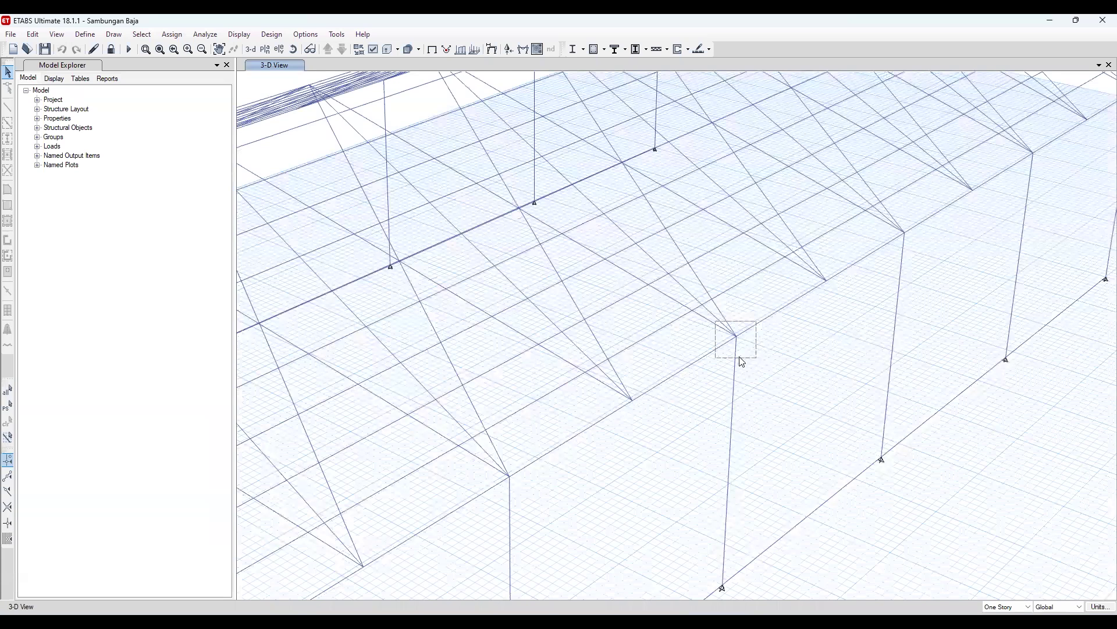
scroll(742, 362, up, 3)
click(742, 362)
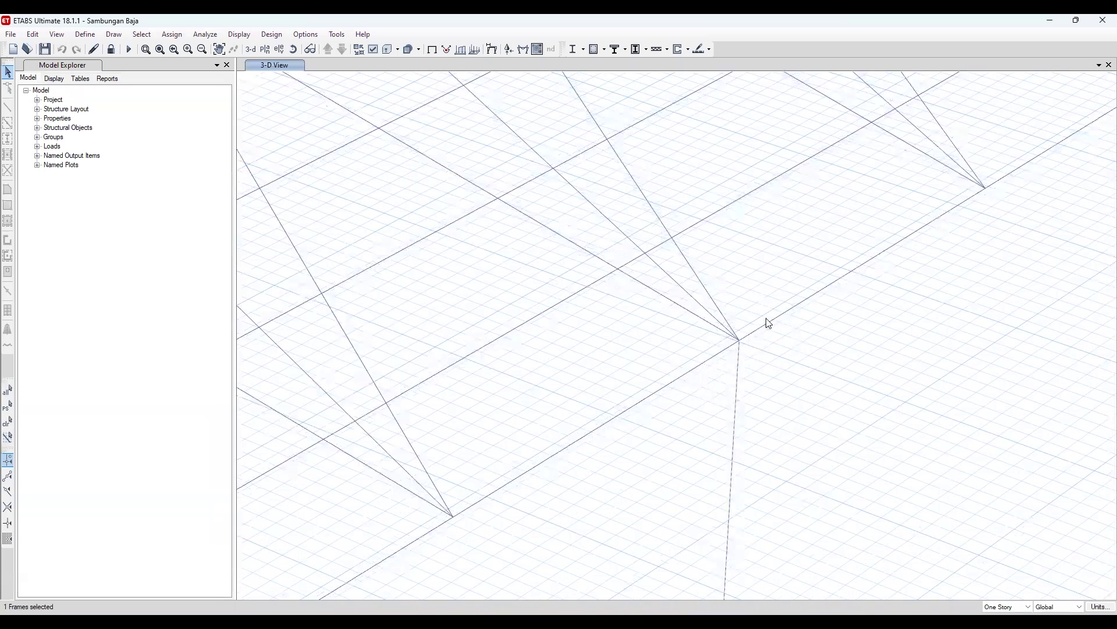
Switch back to IDEA StatiCa, duplicate connection CON1 in the project items and rename the original as Kolom-Rafter
key(alt+Tab)
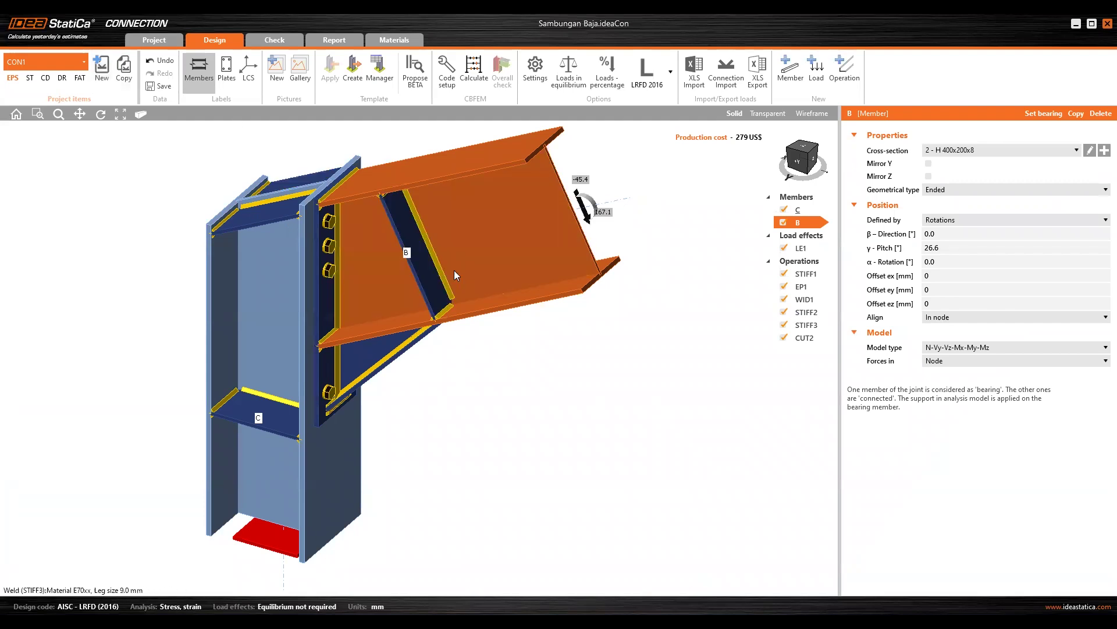
click(156, 40)
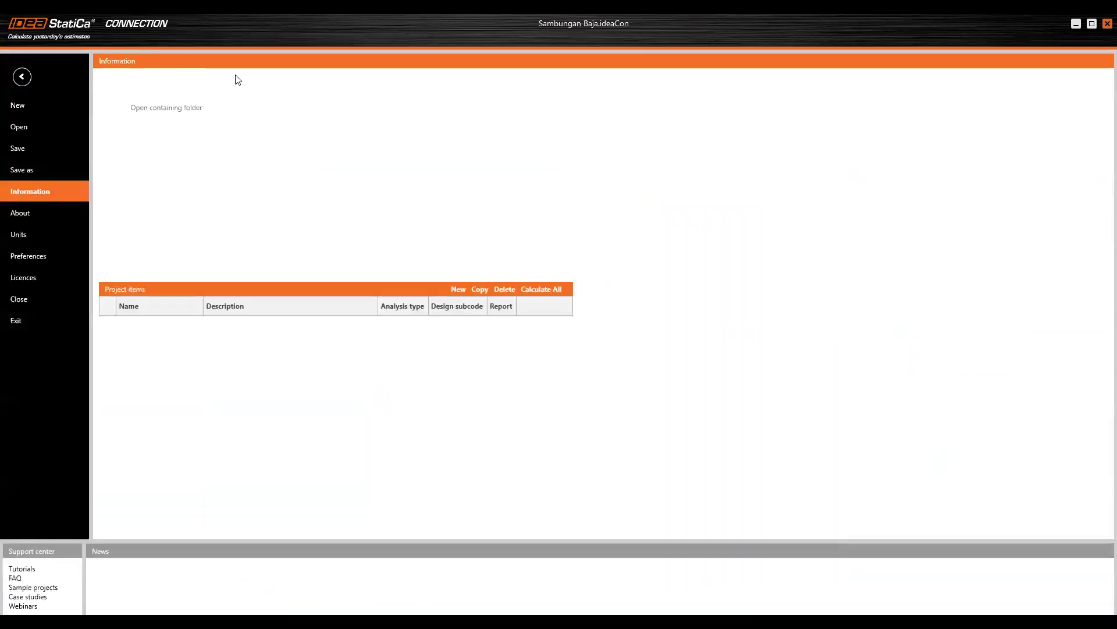
click(23, 78)
click(167, 46)
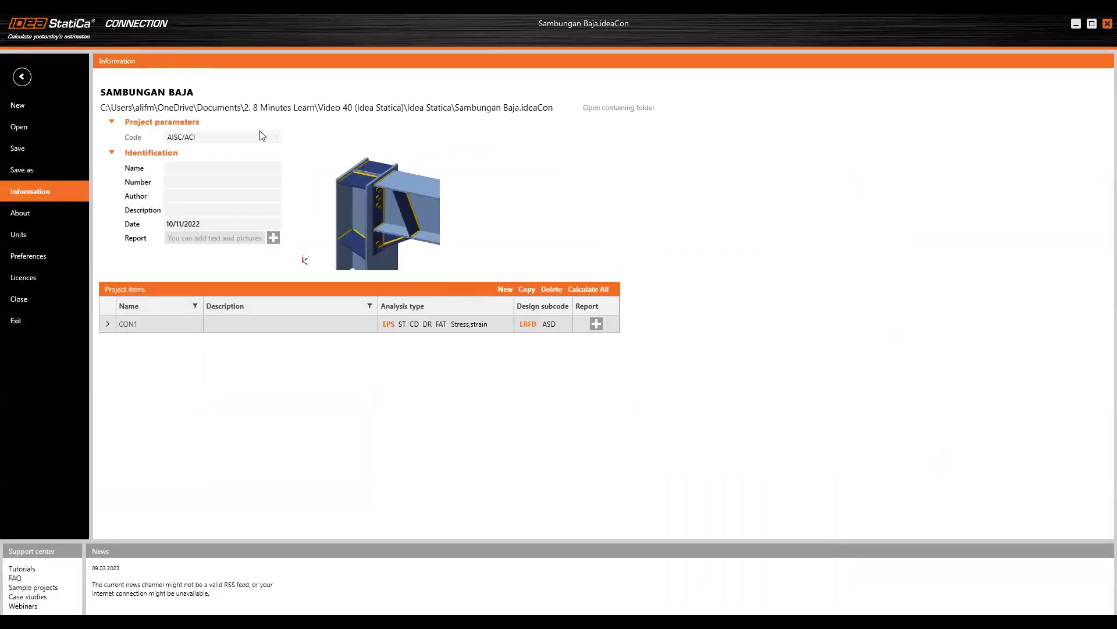
double_click(146, 327)
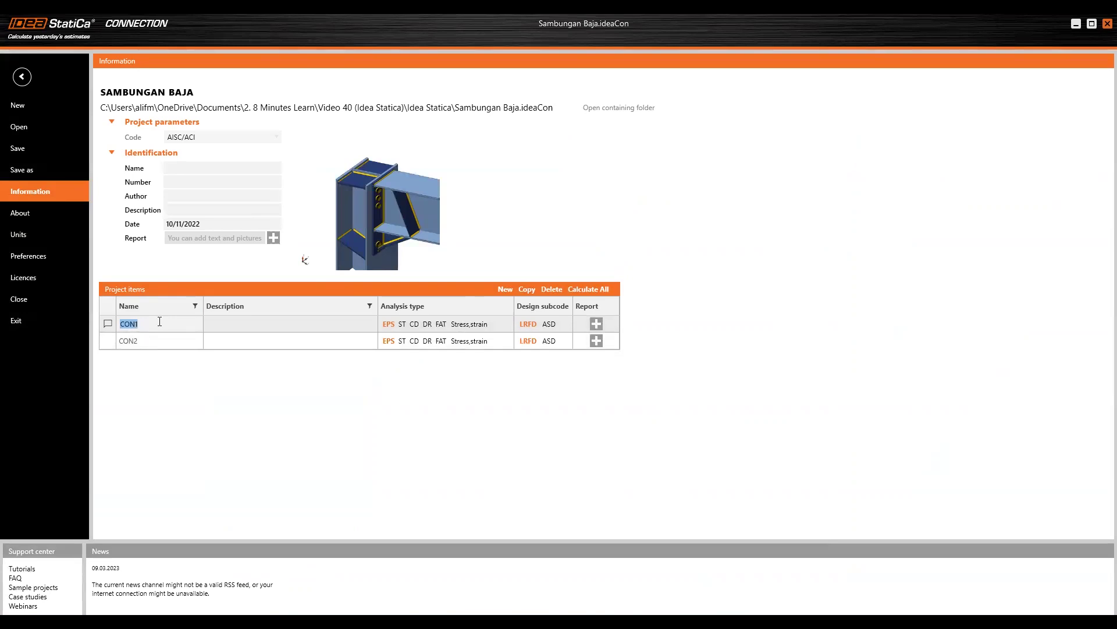
text(Kolom-Rafter)
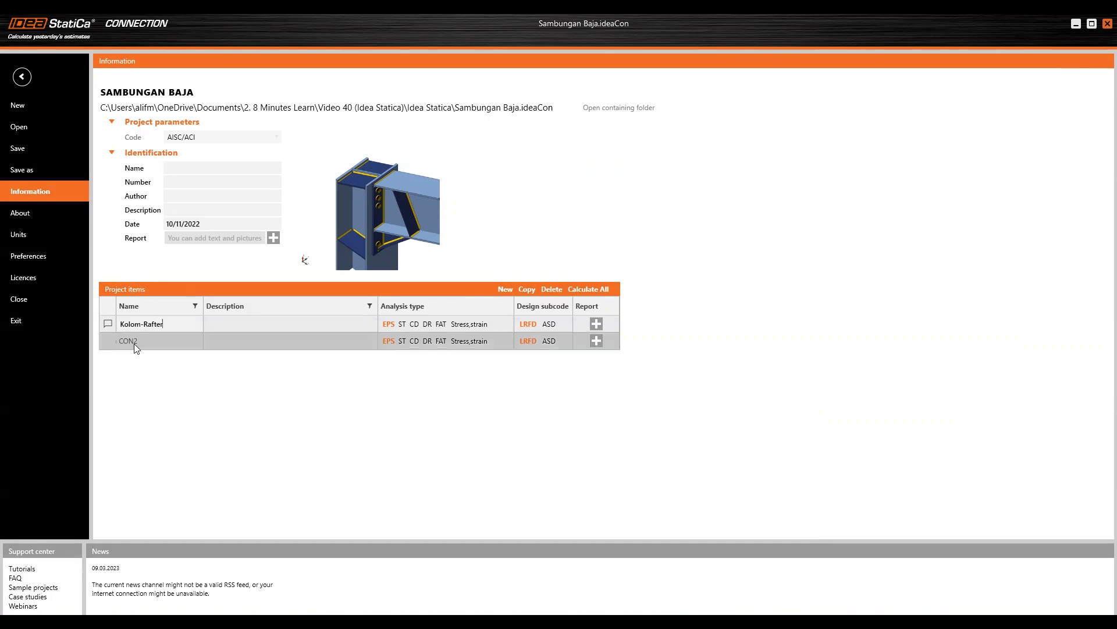
Rename the copied connection CON2 as Kolom-Rafter-Balok and return to its design model
click(171, 337)
text(Kolom-)
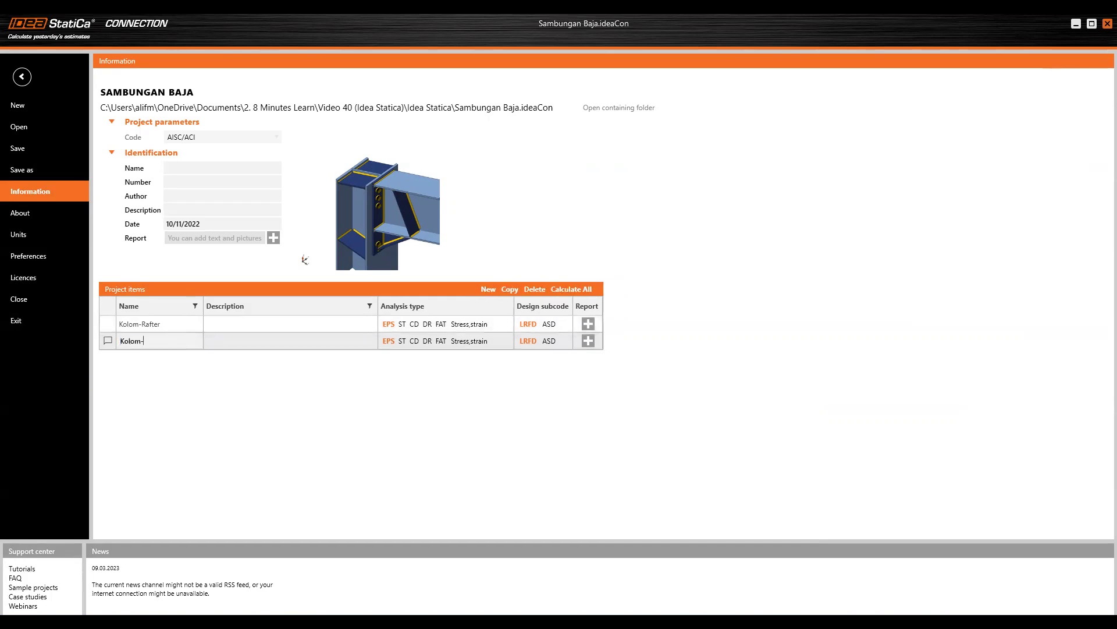
key(Tab)
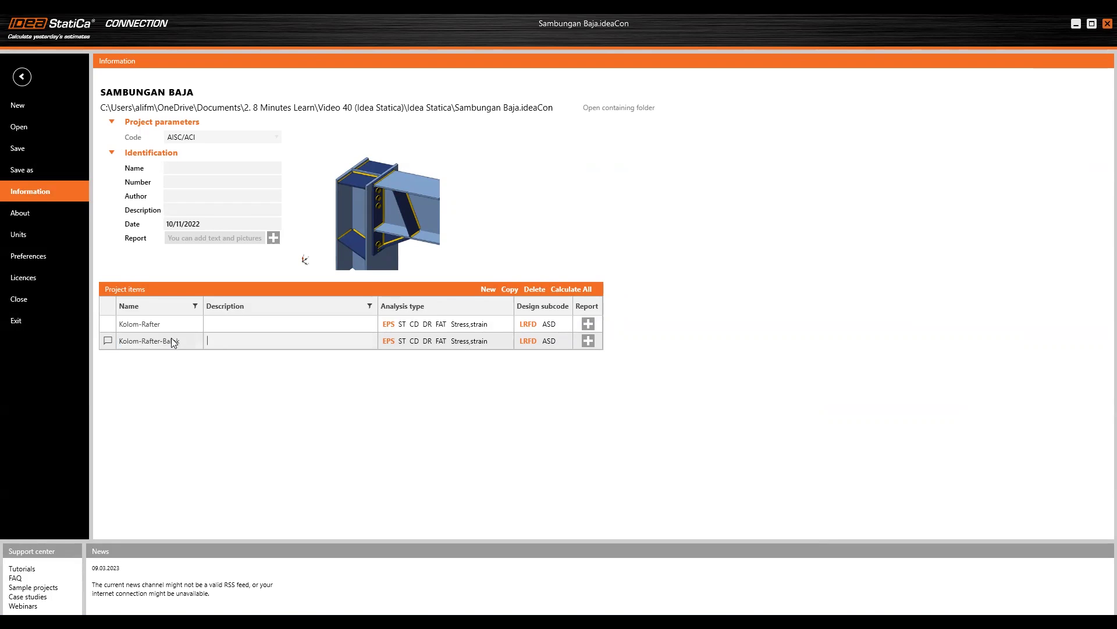
click(22, 78)
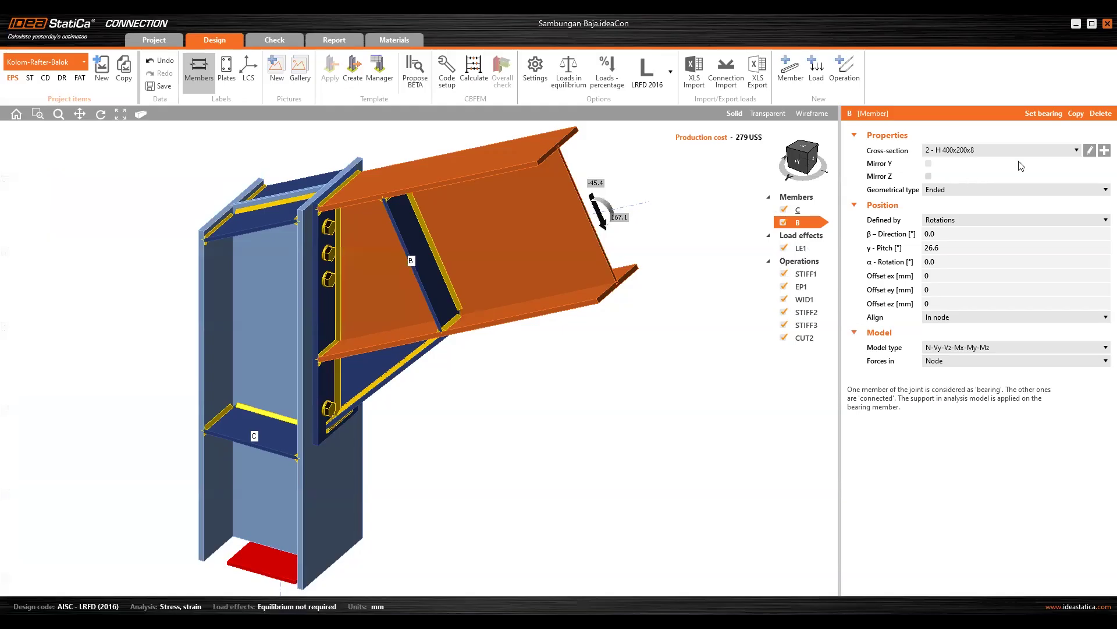
Switch to ETABS and check the section property assigned to the longitudinal beam at the eave joint
key(alt+Tab)
click(606, 496)
right_click(739, 386)
key(Escape)
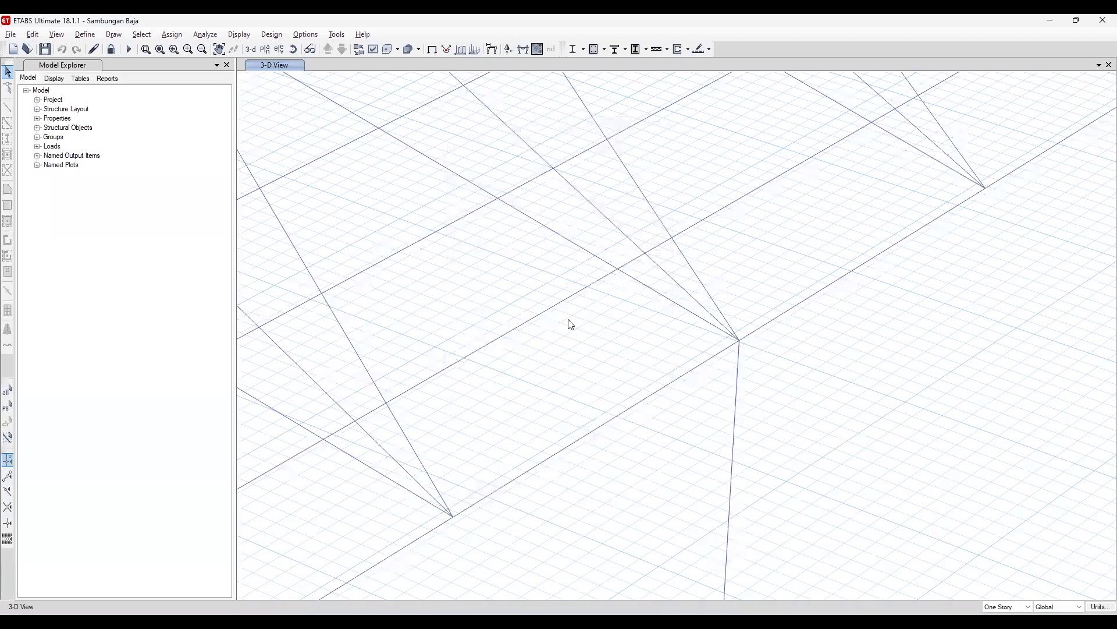
right_click(708, 362)
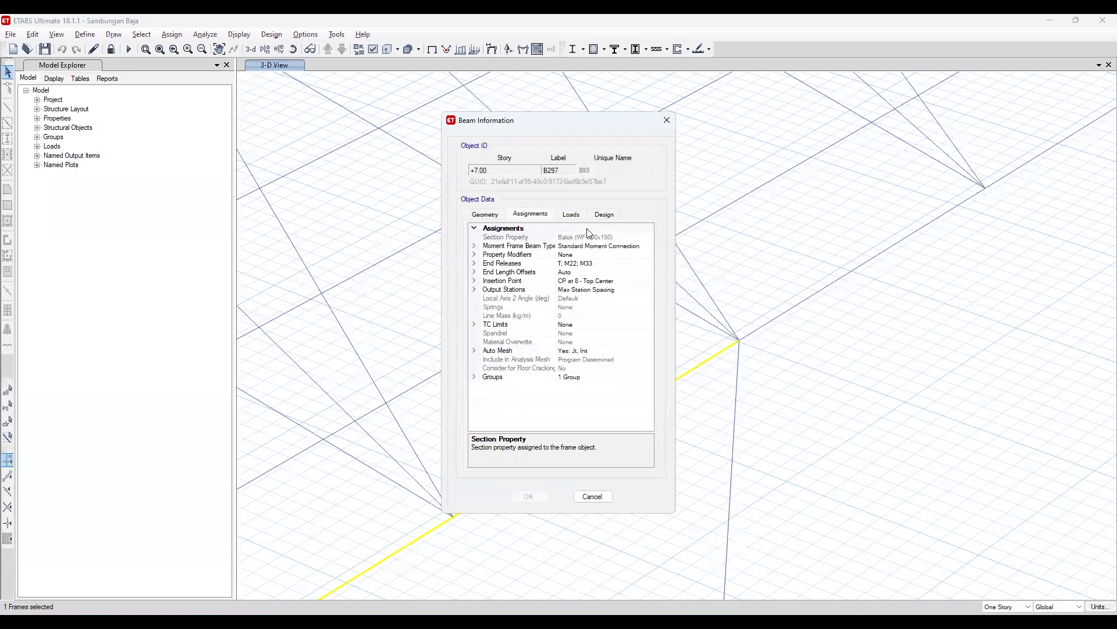
key(Escape)
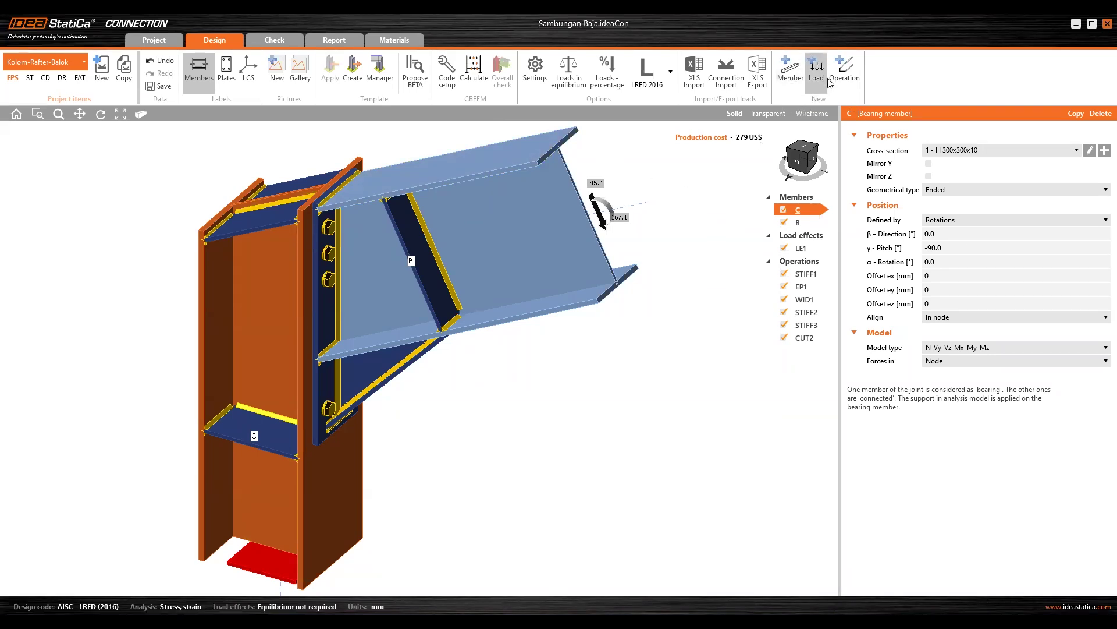
Add a new member to the Kolom-Rafter-Balok connection in IDEA StatiCa and name it Balok 1
click(791, 69)
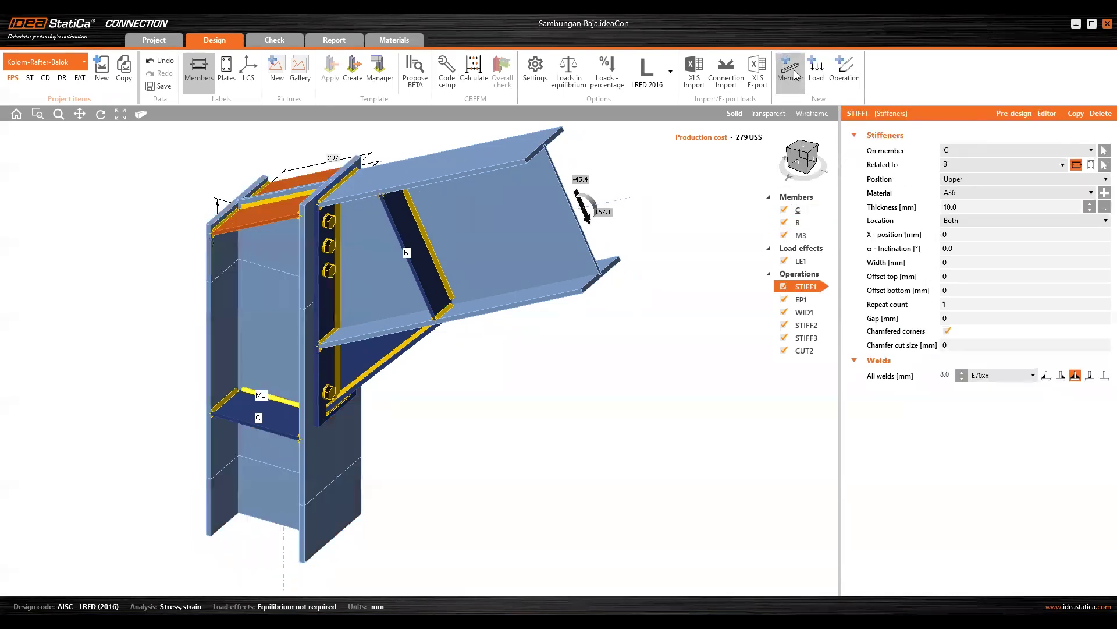
click(801, 236)
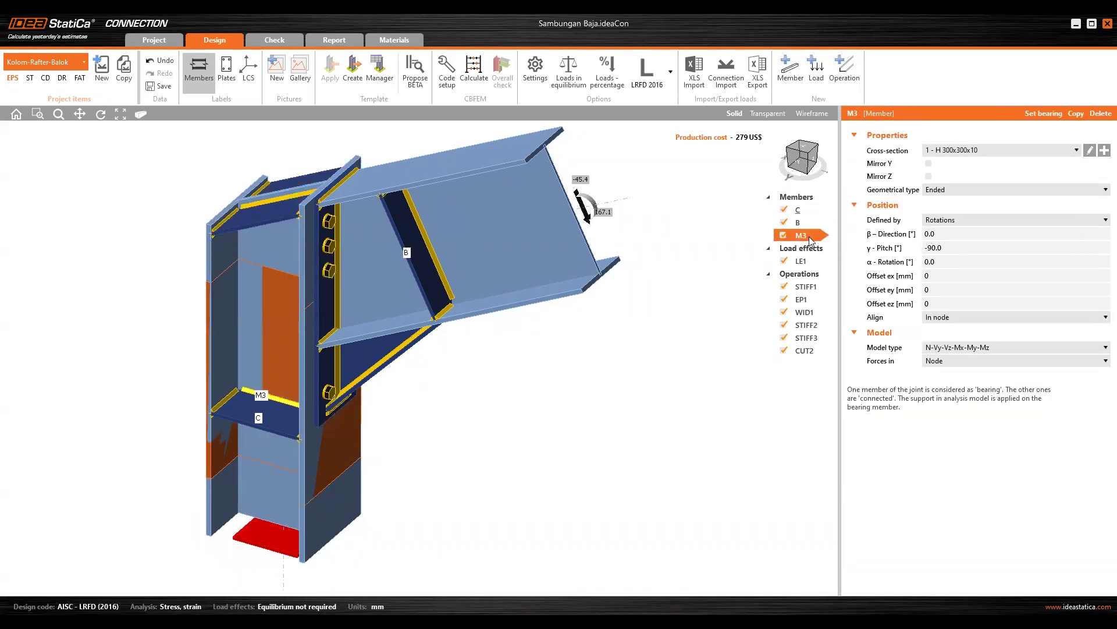
right_click(802, 238)
click(836, 292)
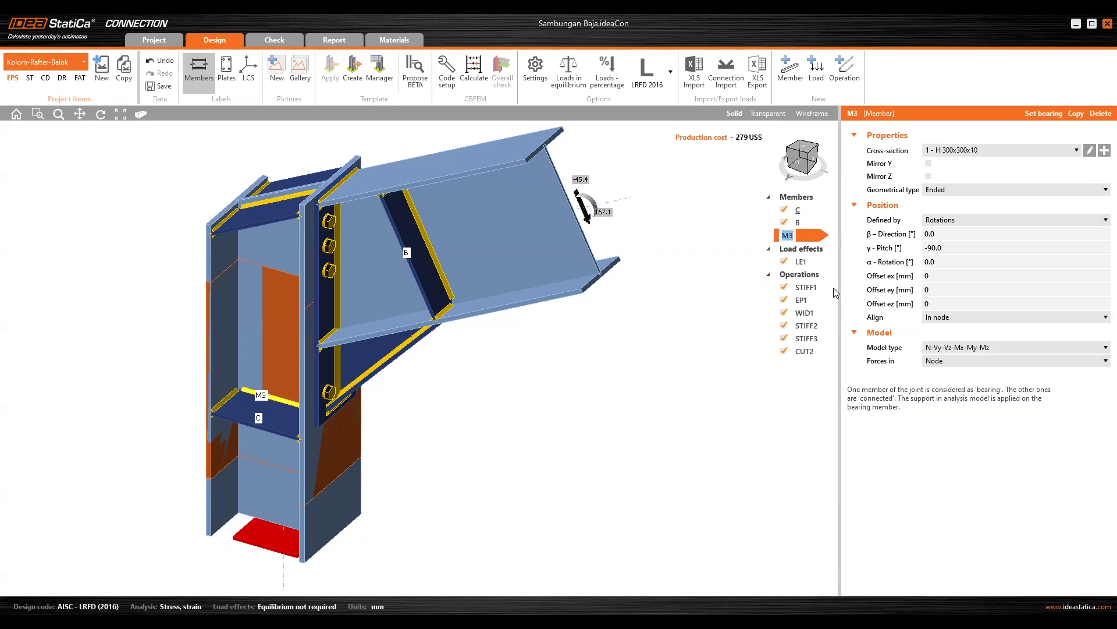
text(Balok 1)
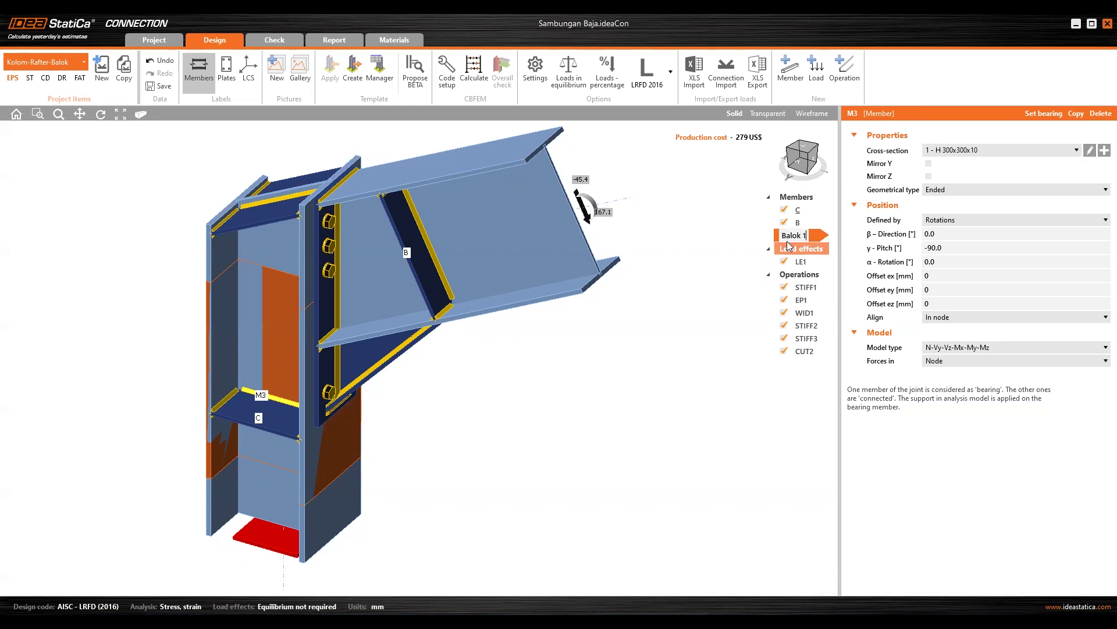
Rename member B as Rafter and bearing member C as Kolom
click(805, 227)
right_click(796, 224)
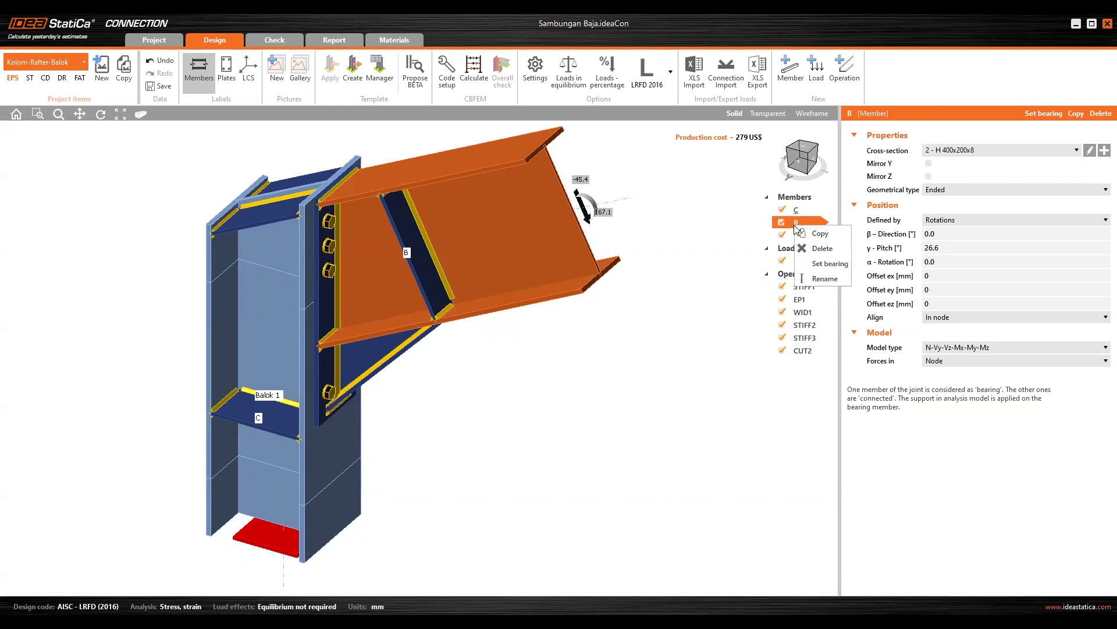
click(825, 278)
text(Rafter)
click(797, 209)
right_click(797, 210)
click(831, 266)
text(Kolom)
key(Return)
Recheck the section assigned to the longitudinal beam in the ETABS model
click(805, 237)
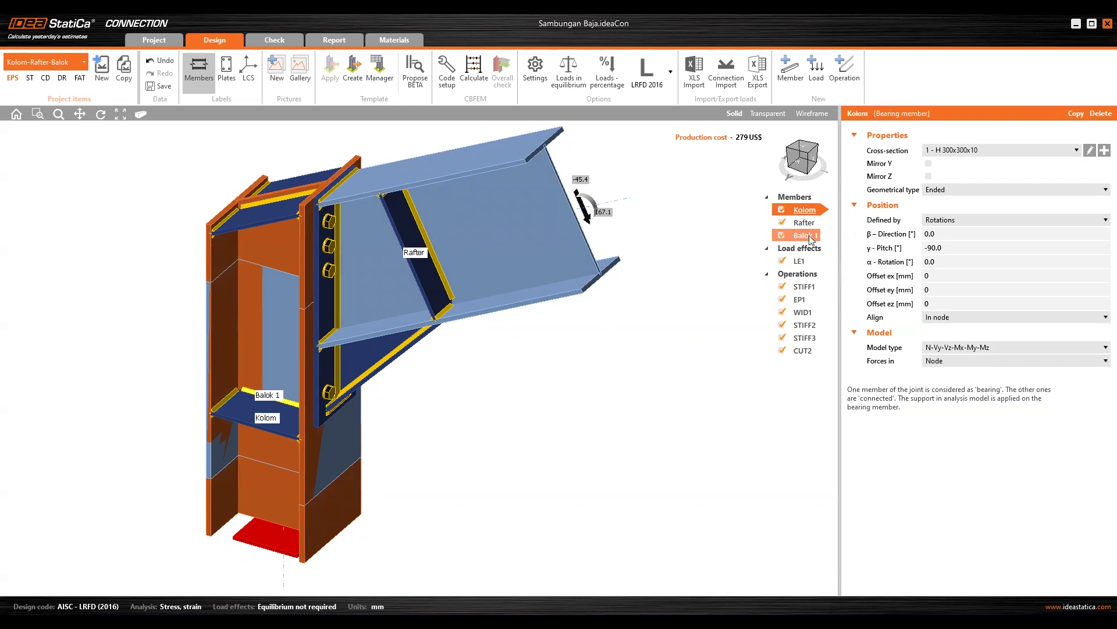
key(alt+Tab)
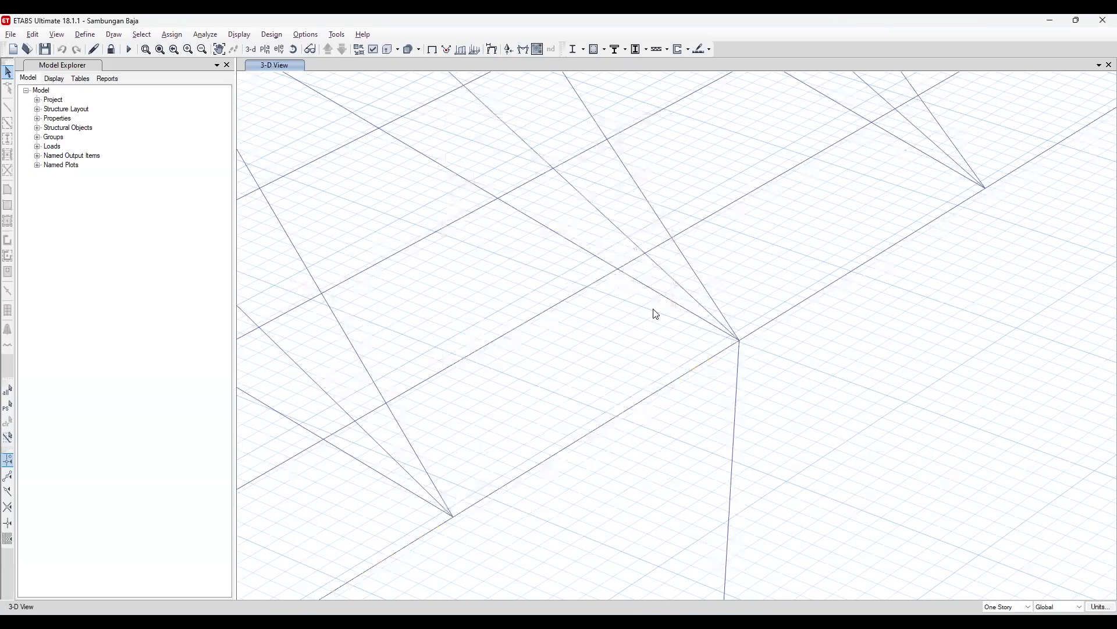
right_click(705, 369)
key(Escape)
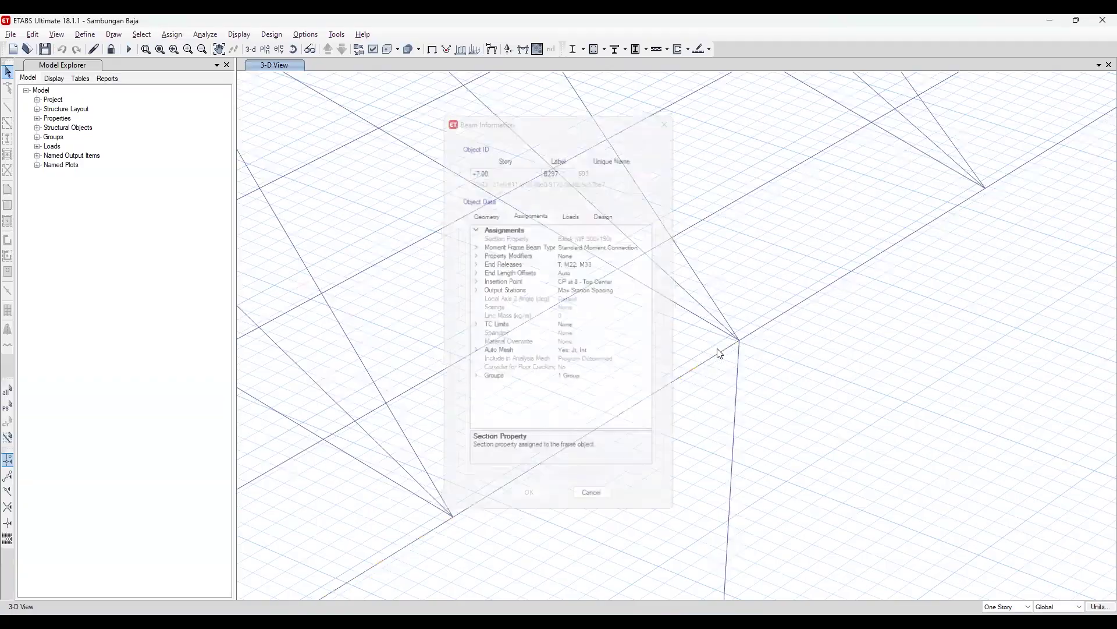
Switch back to IDEA StatiCa and review the project cross-sections already available for member Balok 1
key(alt+Tab)
click(1077, 150)
click(1077, 151)
click(1050, 152)
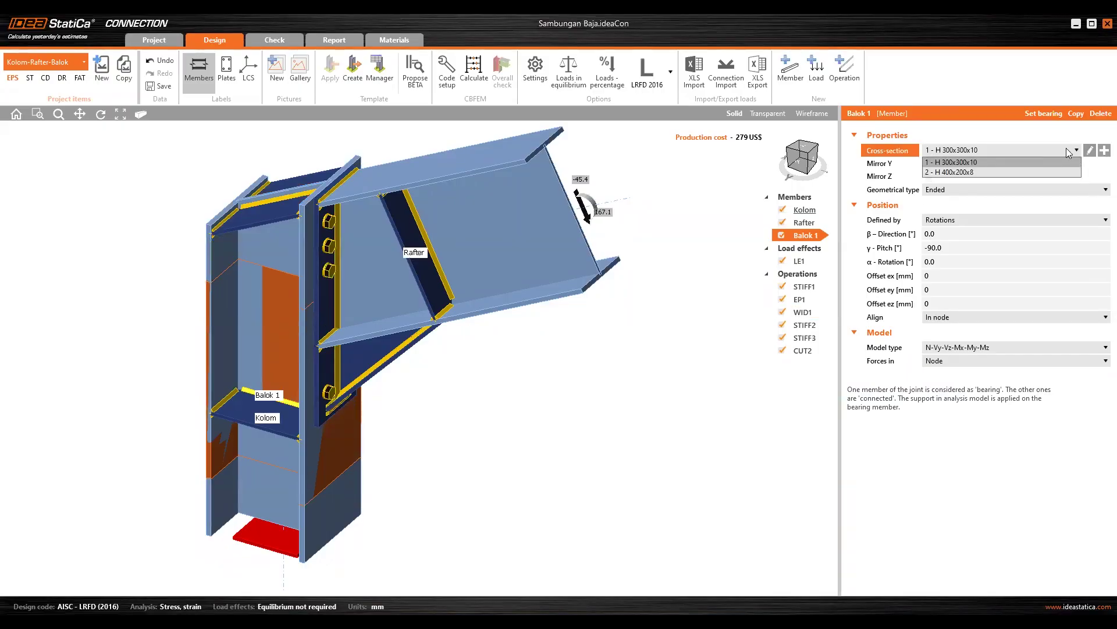
click(1070, 152)
click(976, 154)
click(1068, 152)
click(1052, 154)
click(962, 163)
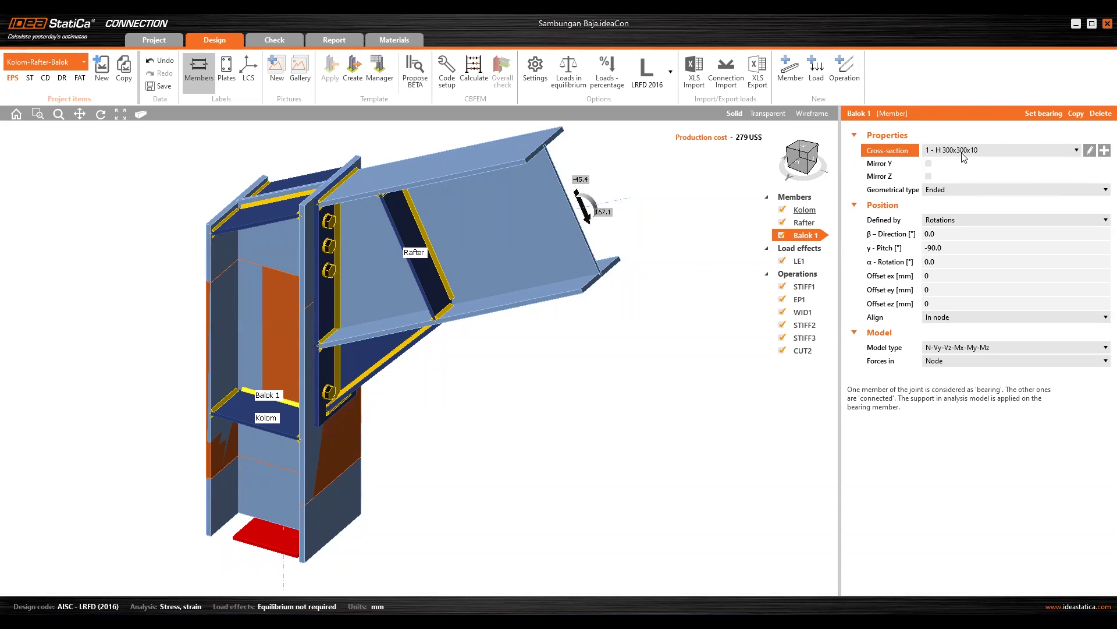
Start a new rolled I cross-section for Balok 1 and choose its shape family H(Japan)
click(1104, 150)
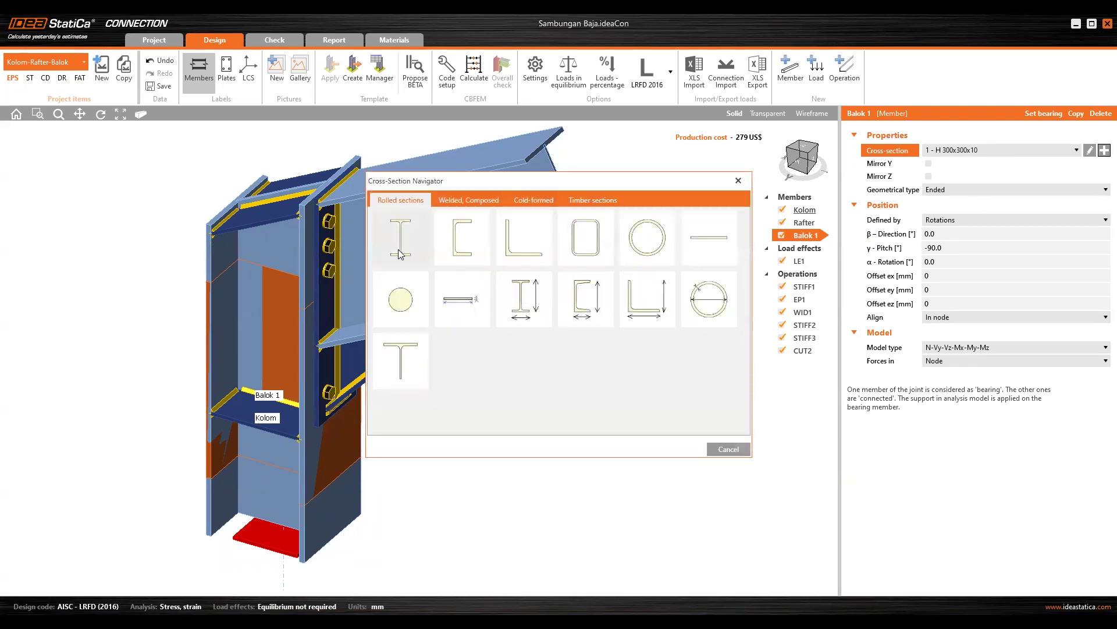
click(400, 239)
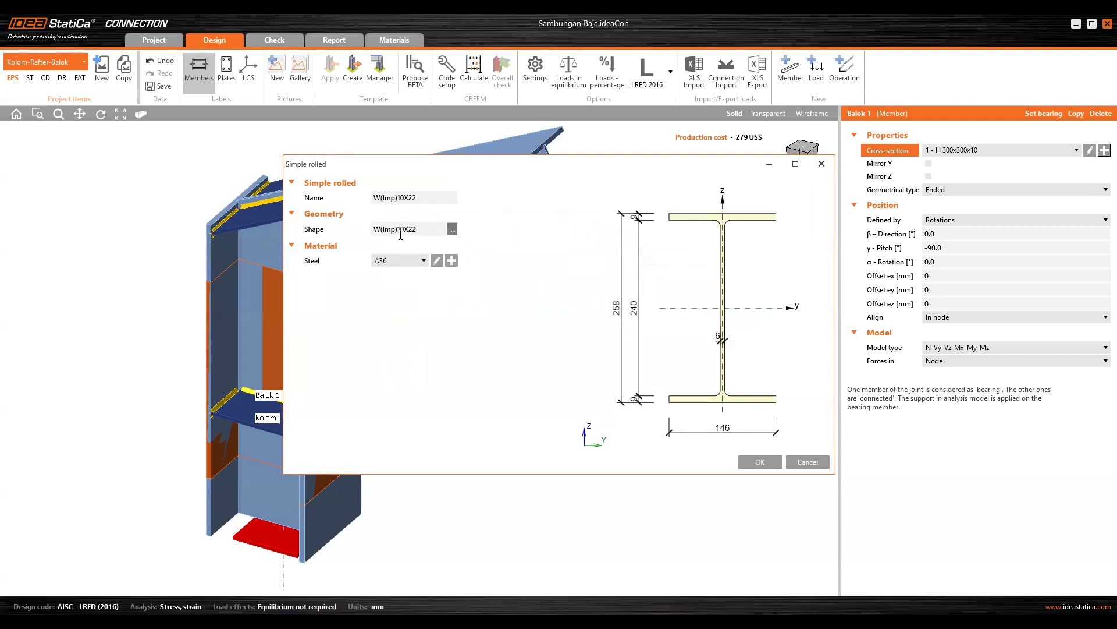
click(452, 229)
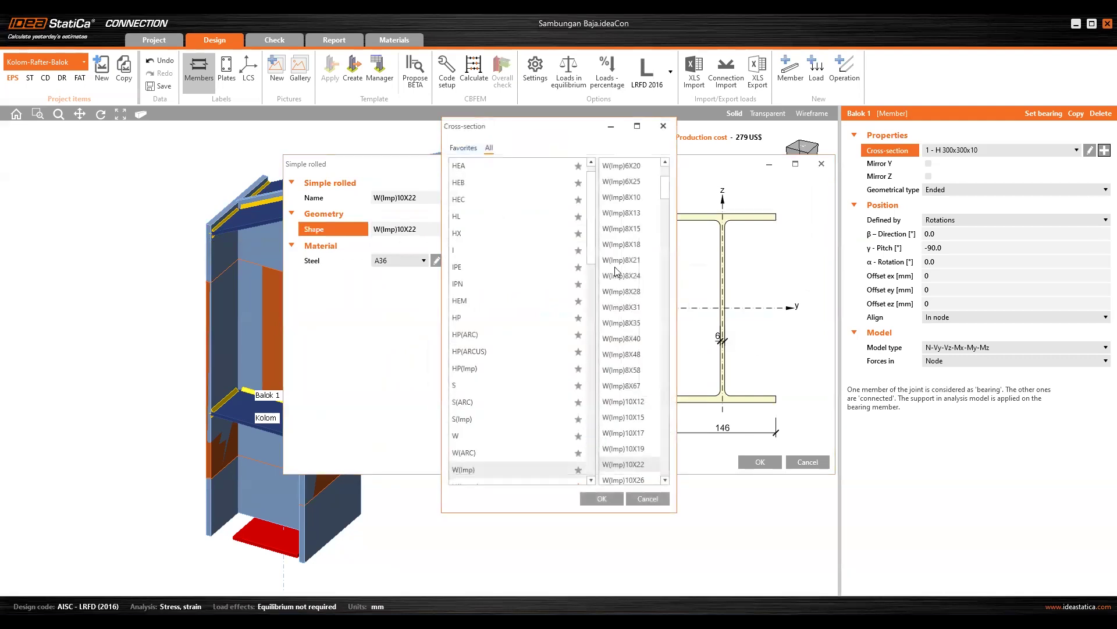
scroll(544, 291, down, 2)
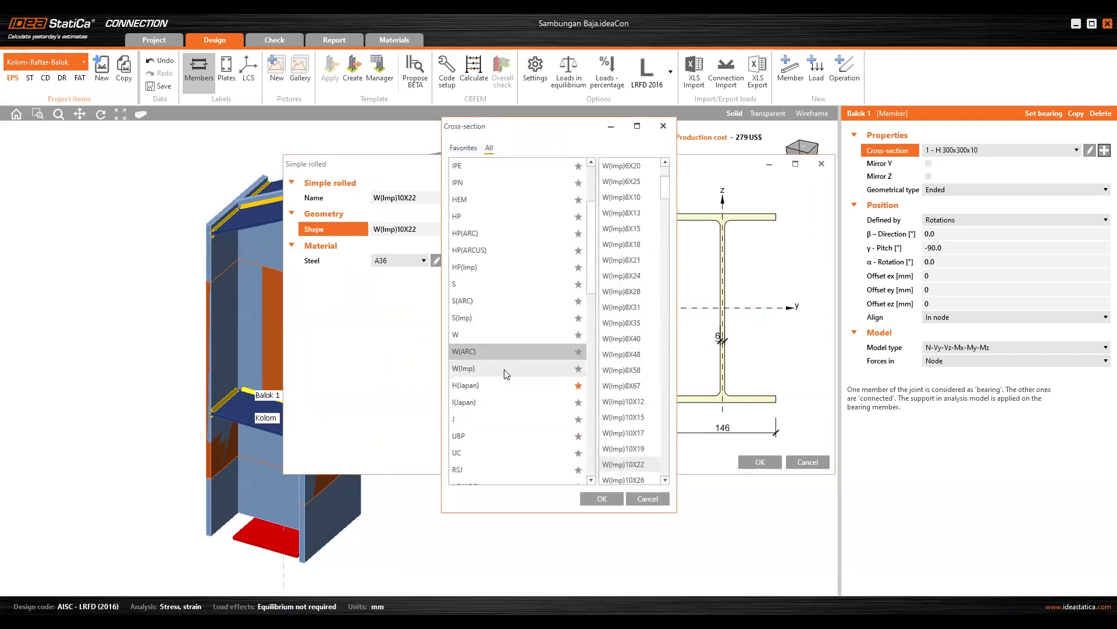
click(486, 387)
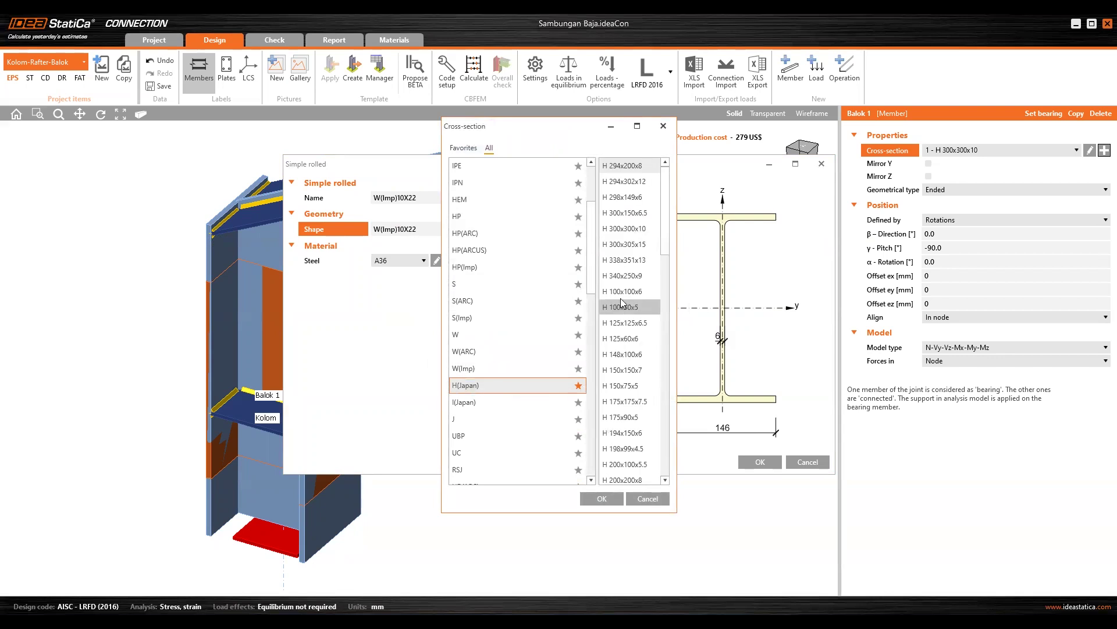
Choose the H 300x150x6.5 shape and assign the new cross-section to Balok 1
scroll(666, 307, down, 2)
scroll(647, 196, up, 2)
click(625, 370)
scroll(628, 325, down, 2)
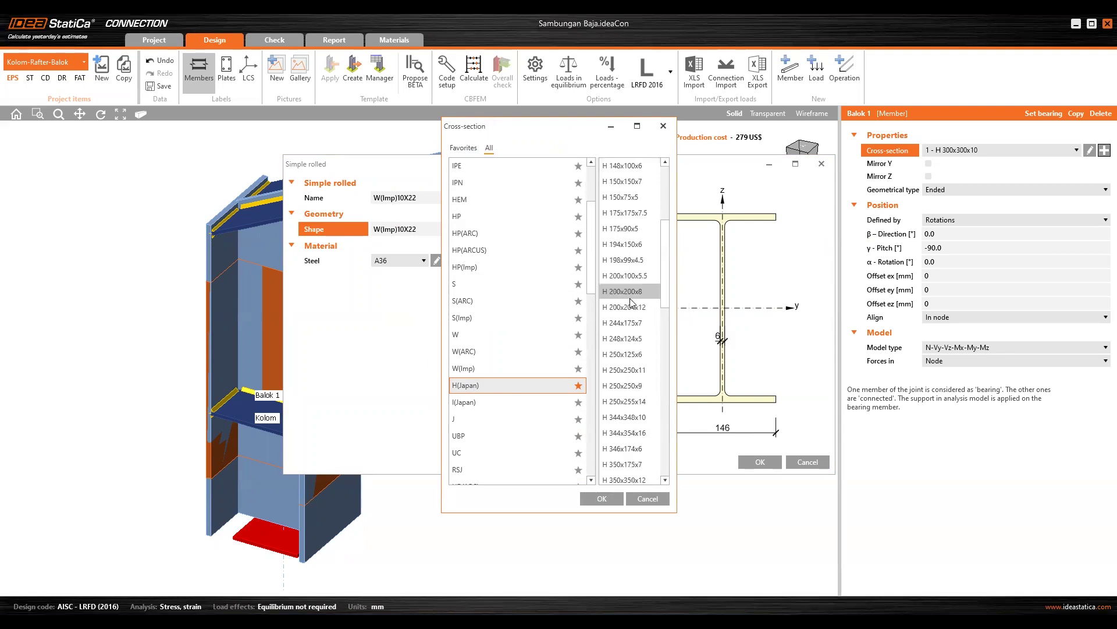
scroll(630, 329, up, 2)
click(641, 293)
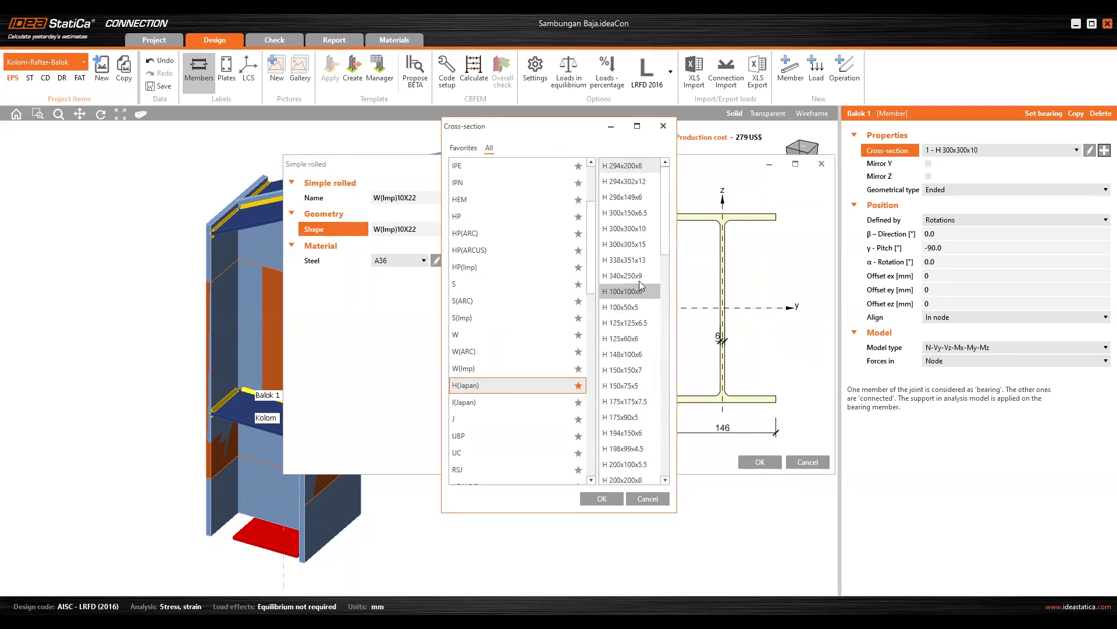
click(625, 212)
click(602, 498)
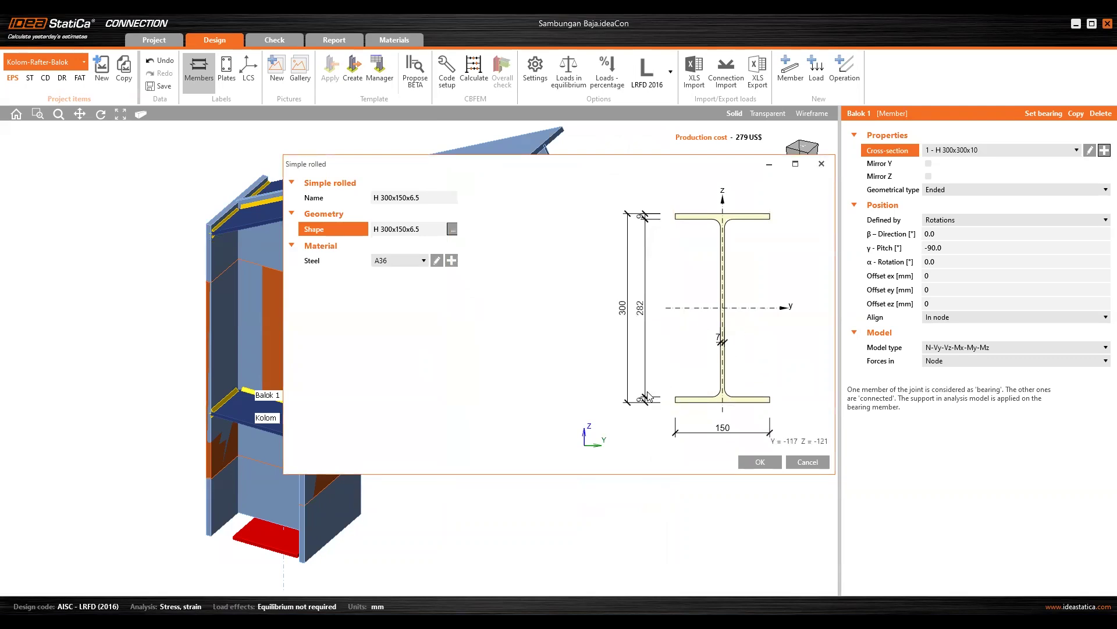
click(759, 461)
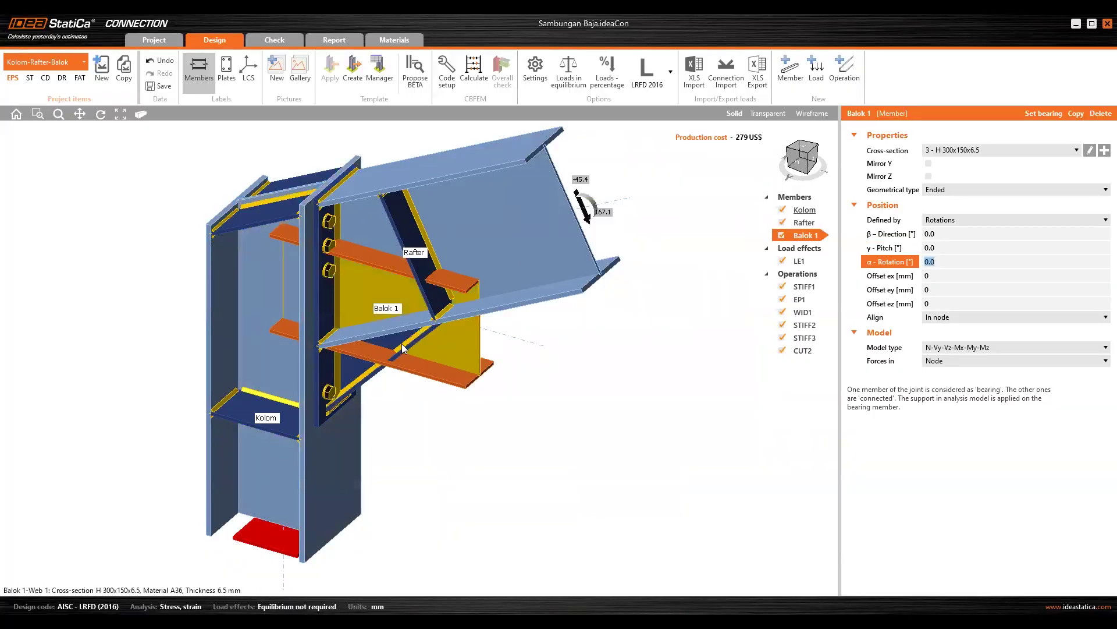
Set the β direction of member Balok 1 to 90°
click(882, 234)
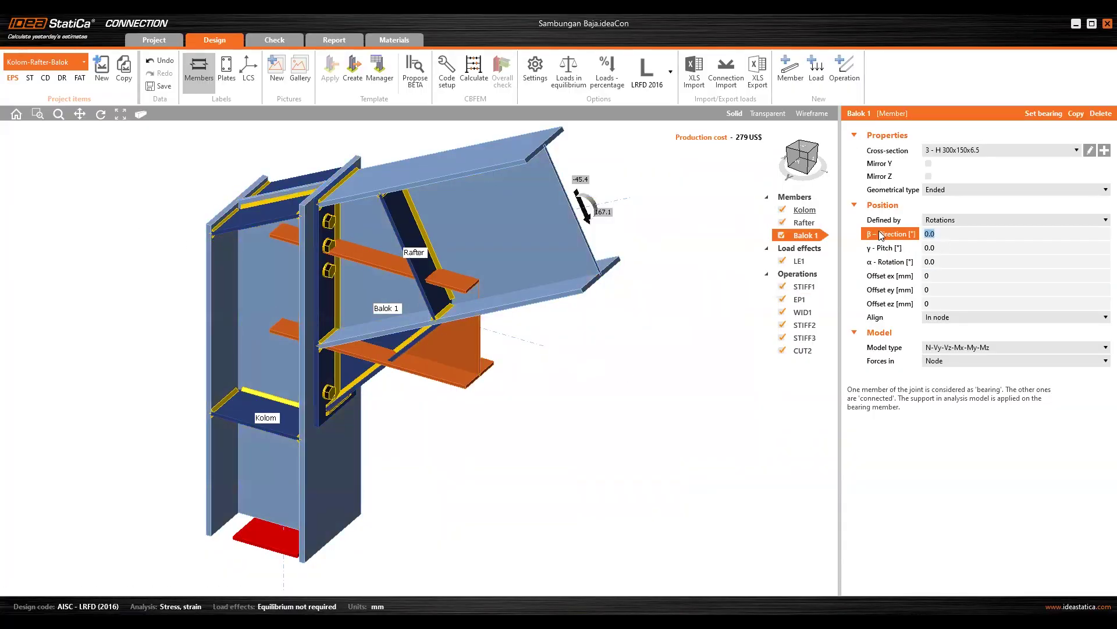
text(90)
key(Return)
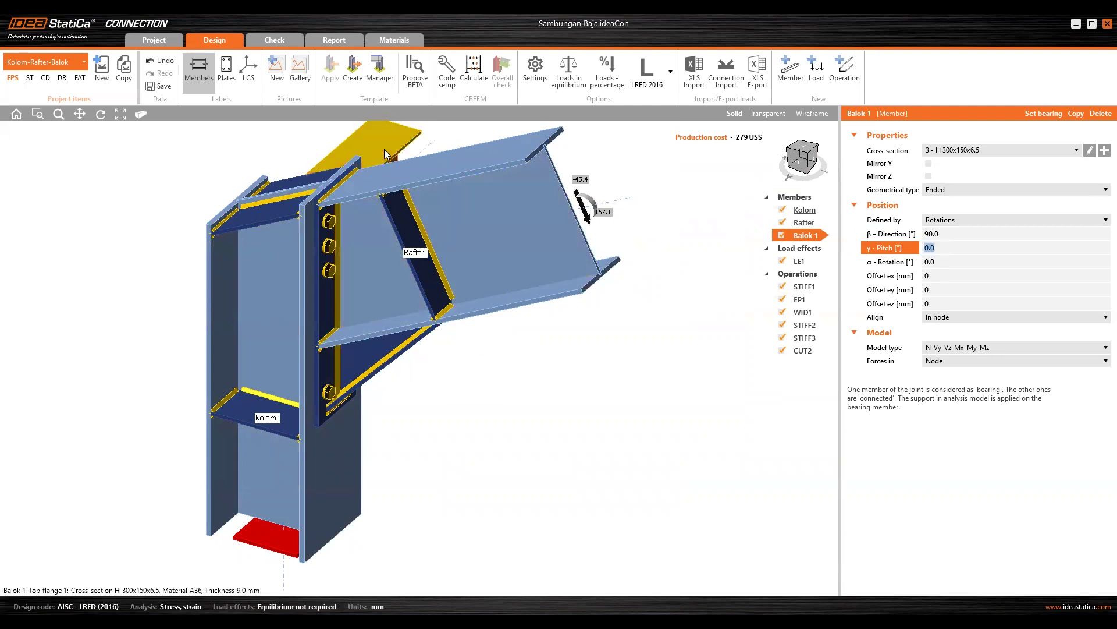
Try a β direction of -90° for Balok 1, and return it to 90°
text(-)
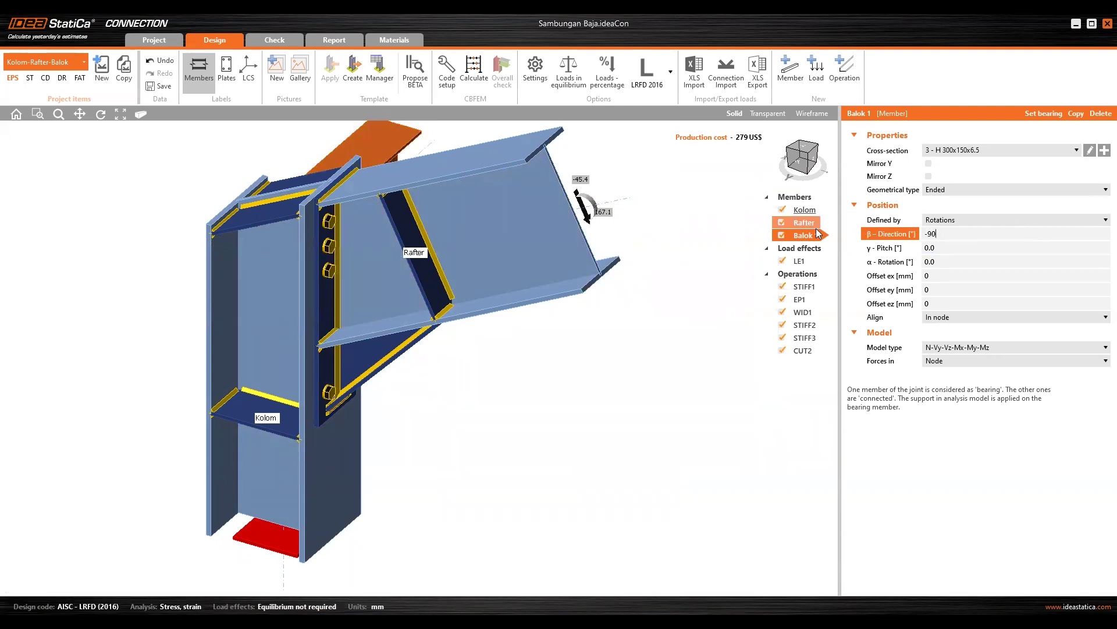
text(90)
key(Tab)
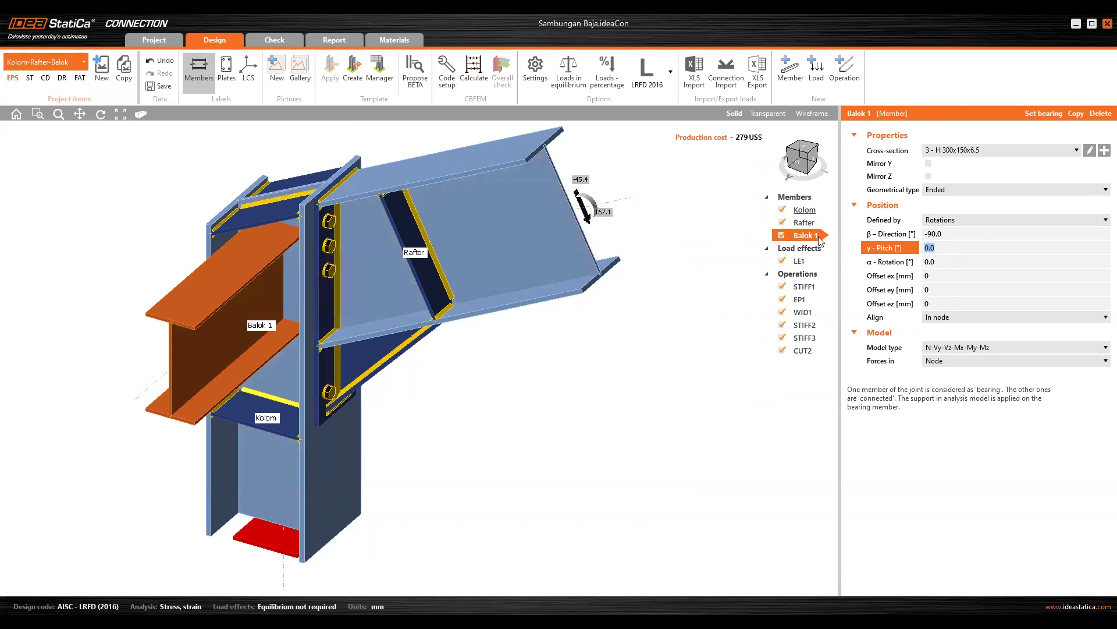
key(shift+Tab)
text(90)
key(Tab)
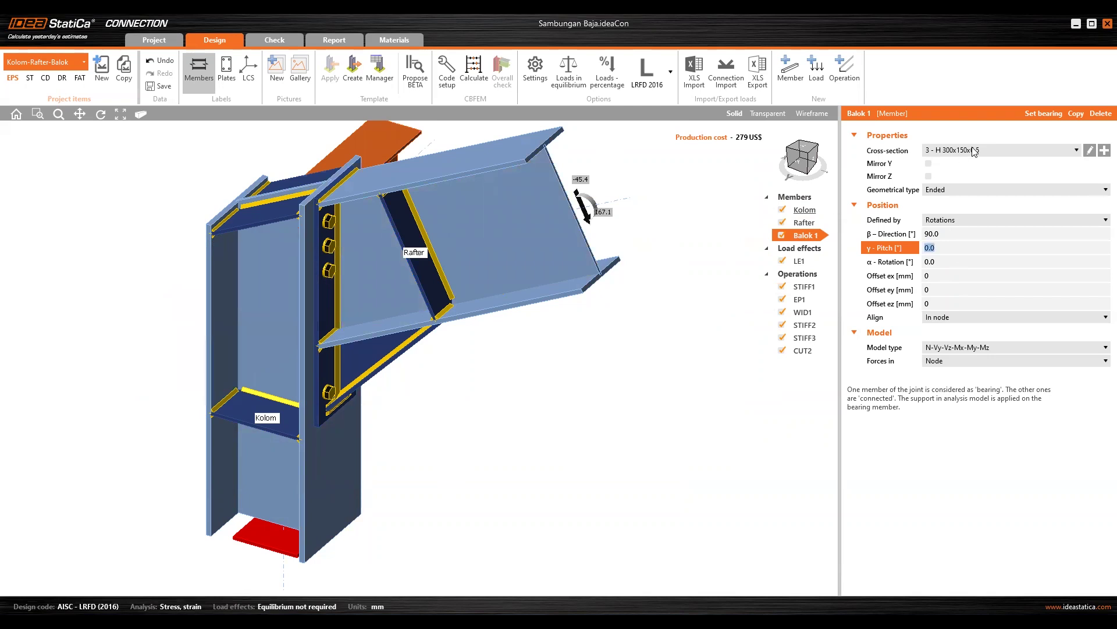
Copy member Balok 1 and rename the copy as Balok 2
click(1076, 113)
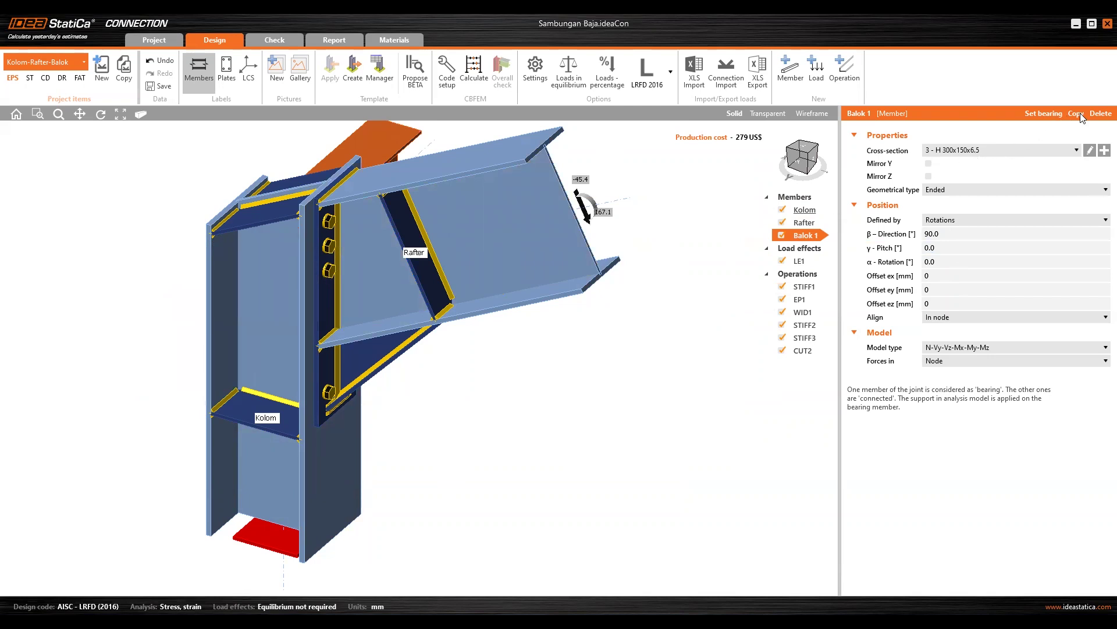
right_click(808, 248)
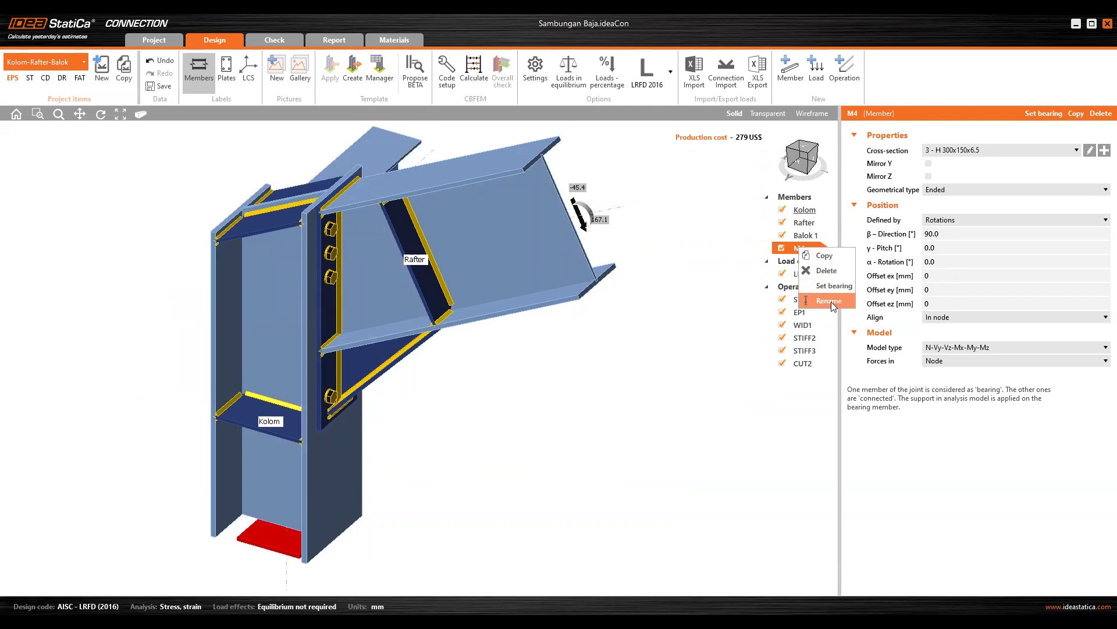
click(836, 290)
text(Balok 2)
key(Return)
Set the β direction of Balok 2 to -90° so it extends from the opposite side of the column
click(953, 233)
text(-)
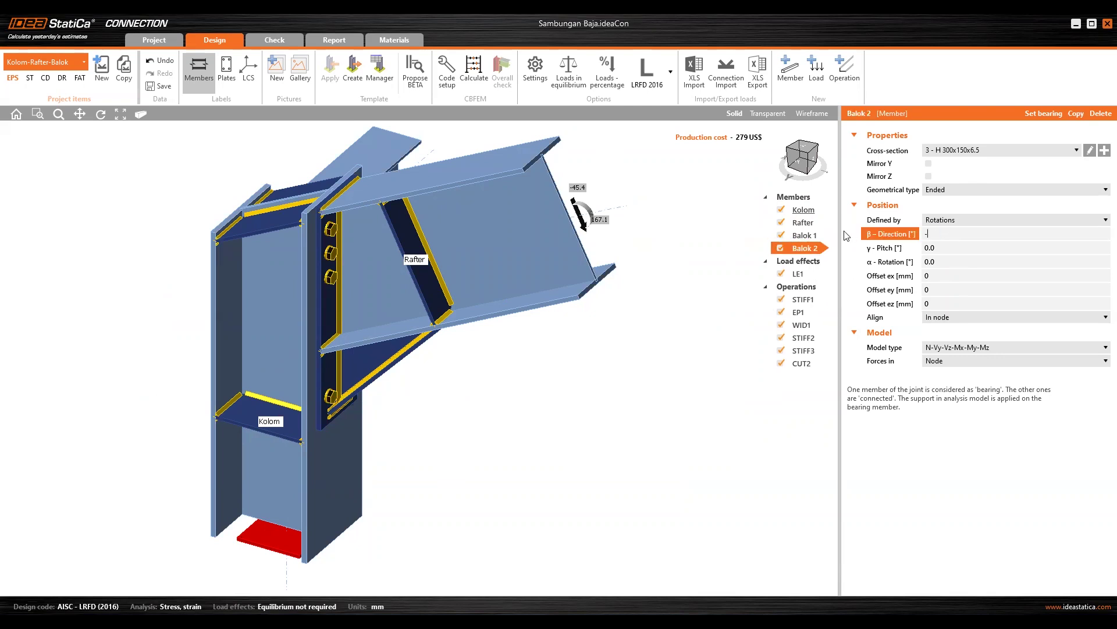
text(90)
key(Tab)
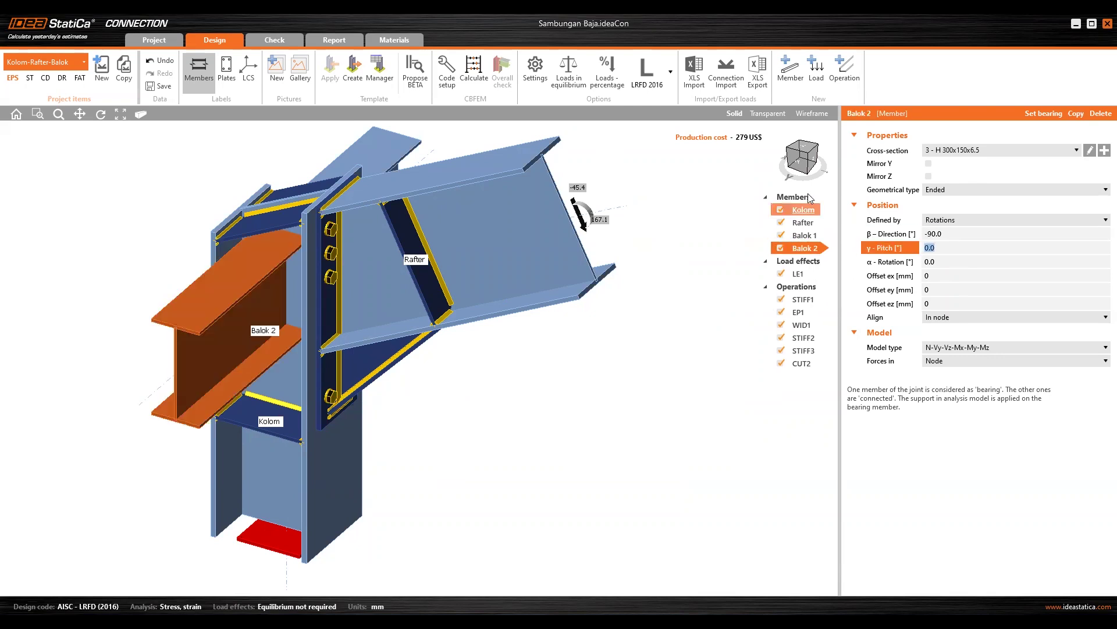
Examine how both longitudinal beams meet the column, in transparent and solid display and from several view directions
click(767, 115)
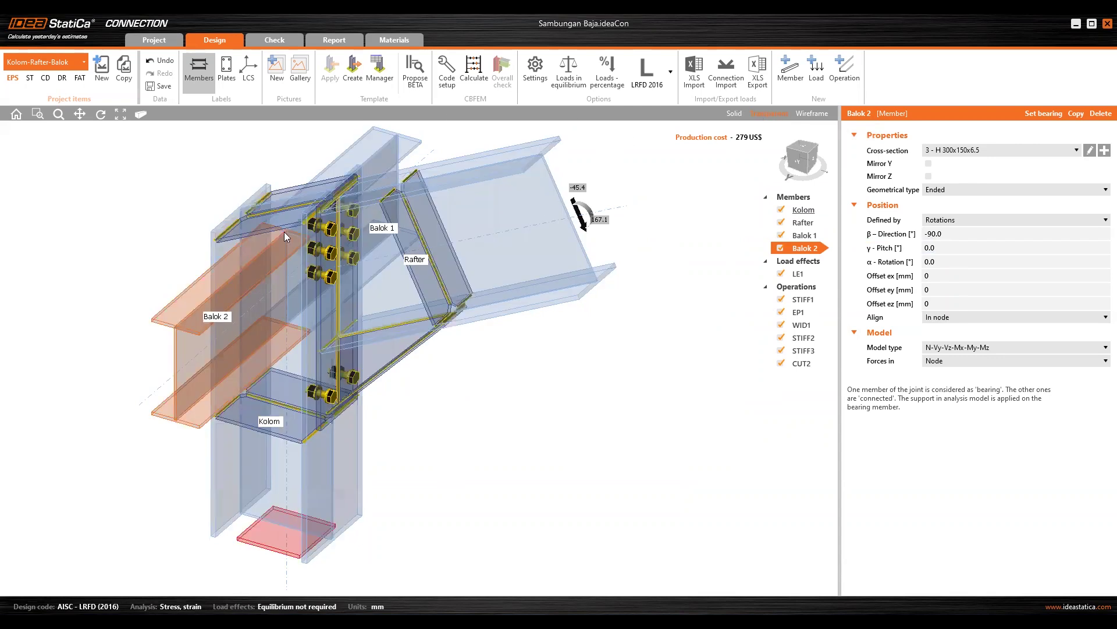
click(734, 114)
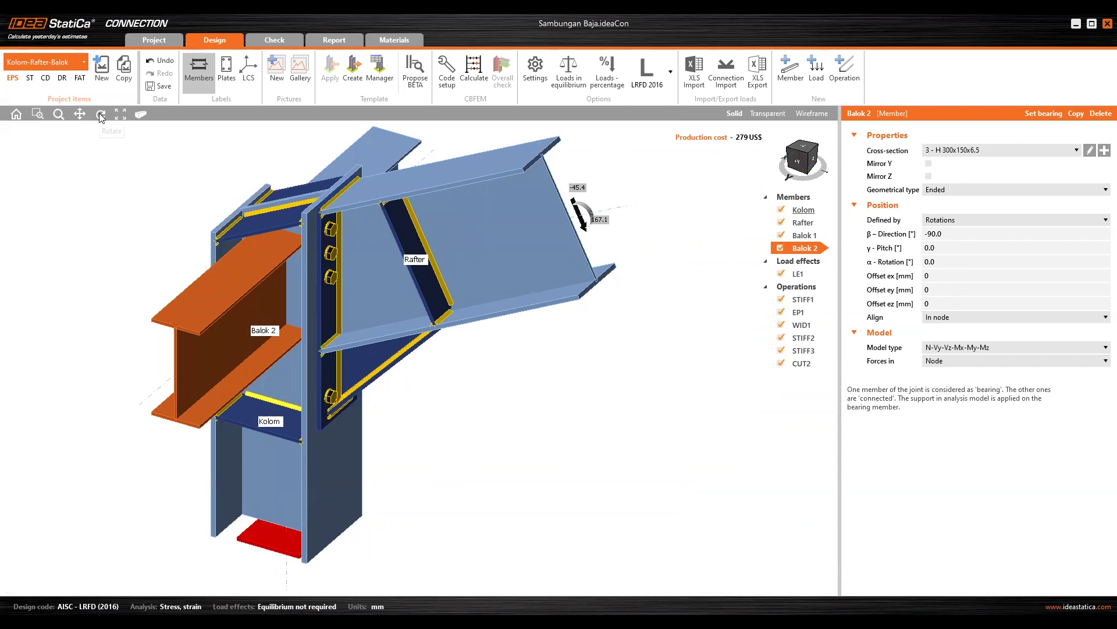
click(16, 114)
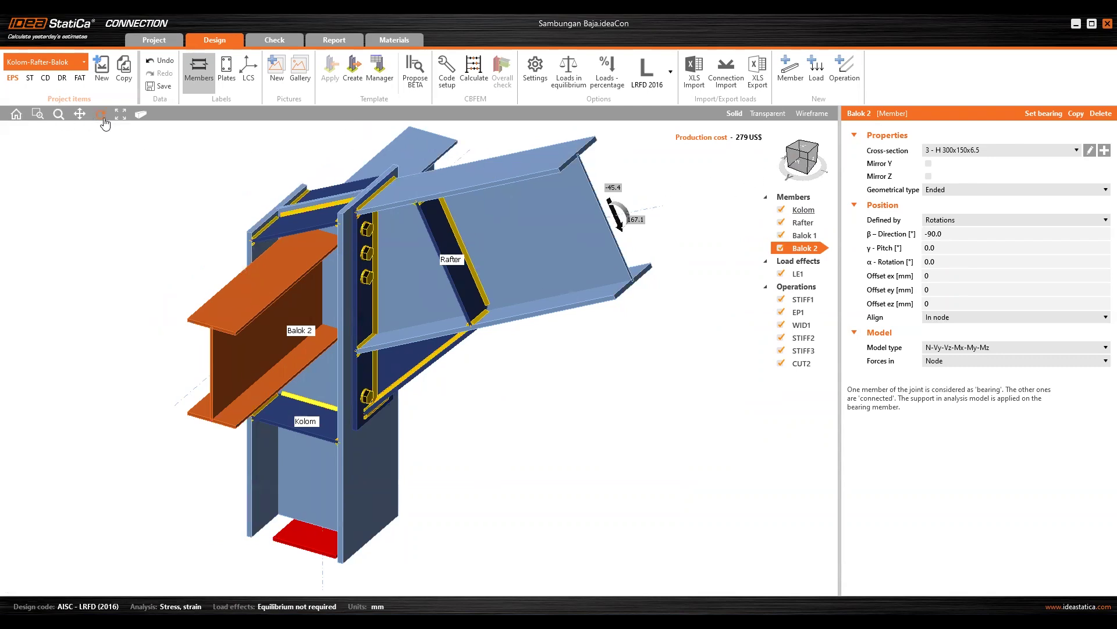
click(789, 165)
click(788, 165)
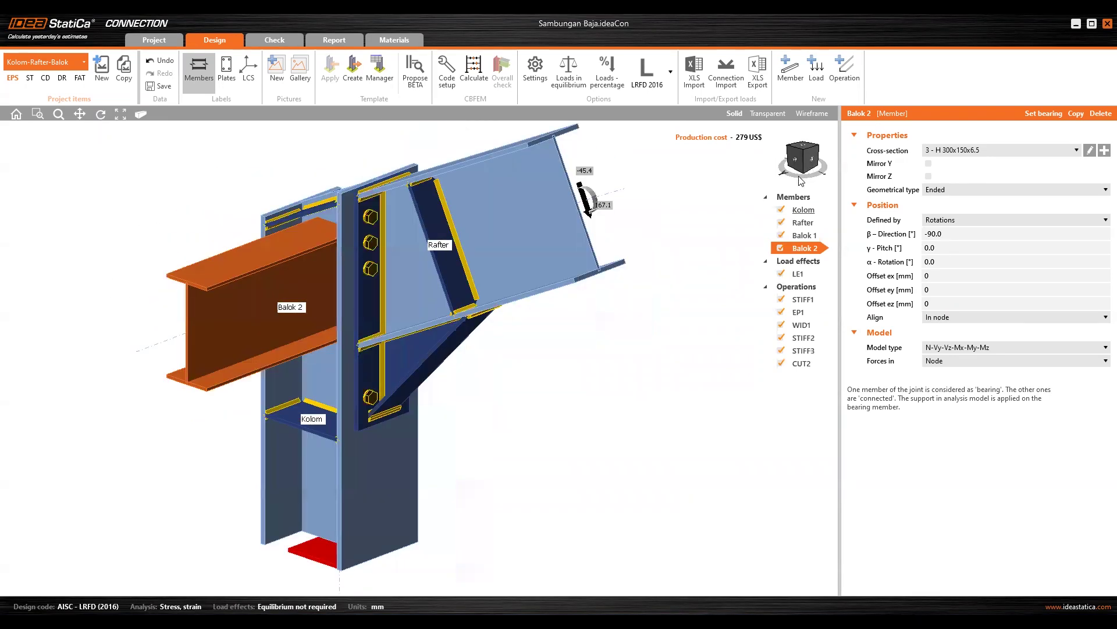
click(782, 153)
click(782, 152)
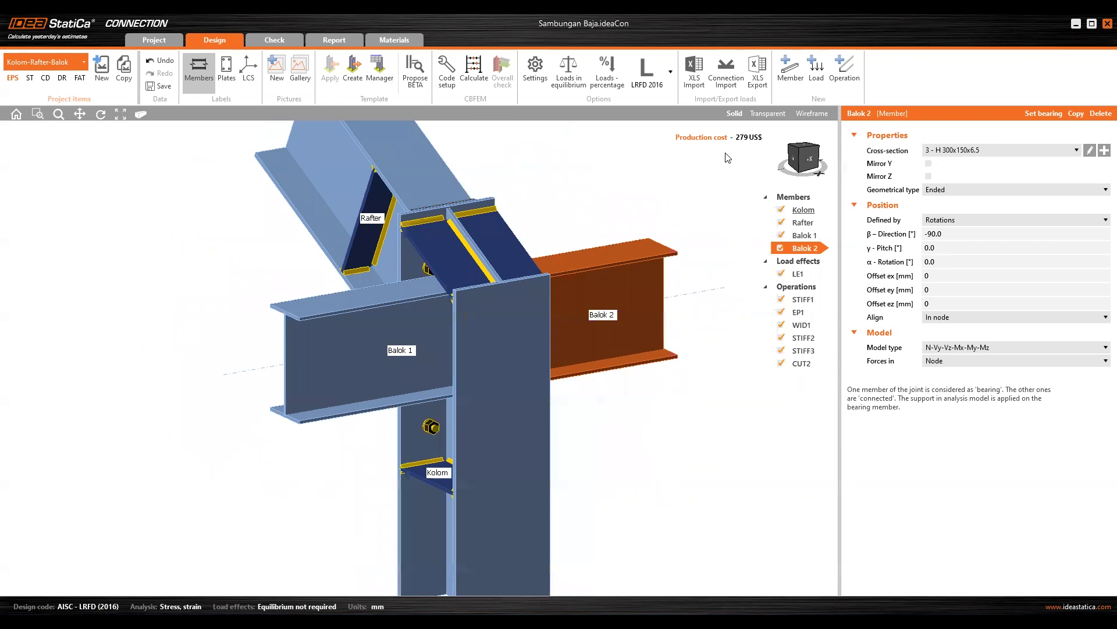
click(817, 159)
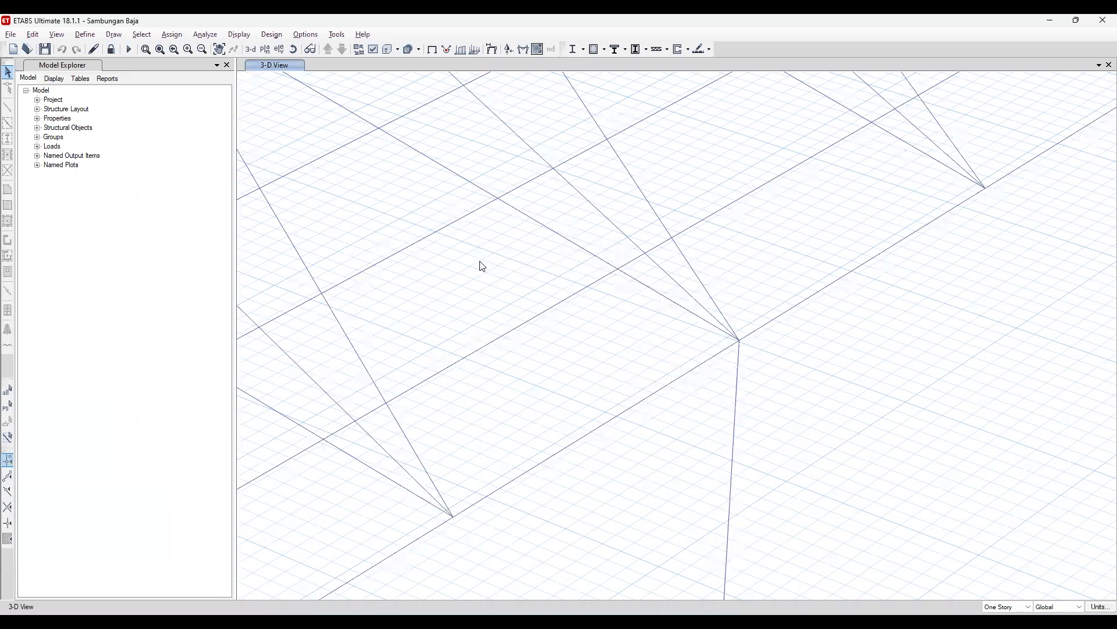
Switch to ETABS and check the end releases assigned to the longitudinal beam framing into the column joint
right_click(693, 368)
key(Escape)
right_click(724, 356)
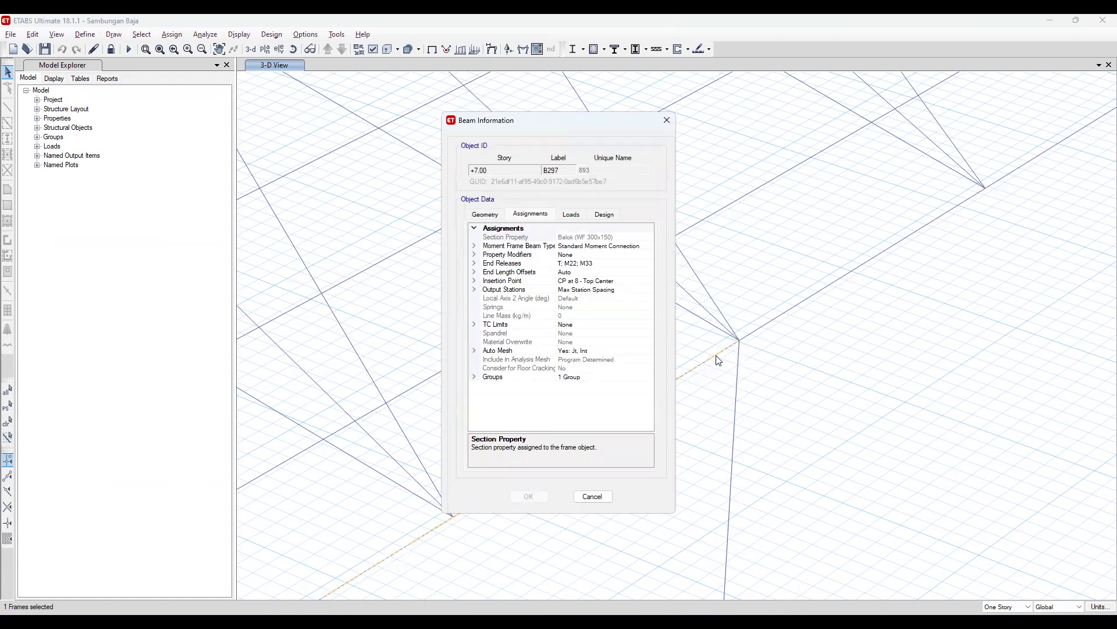
double_click(482, 264)
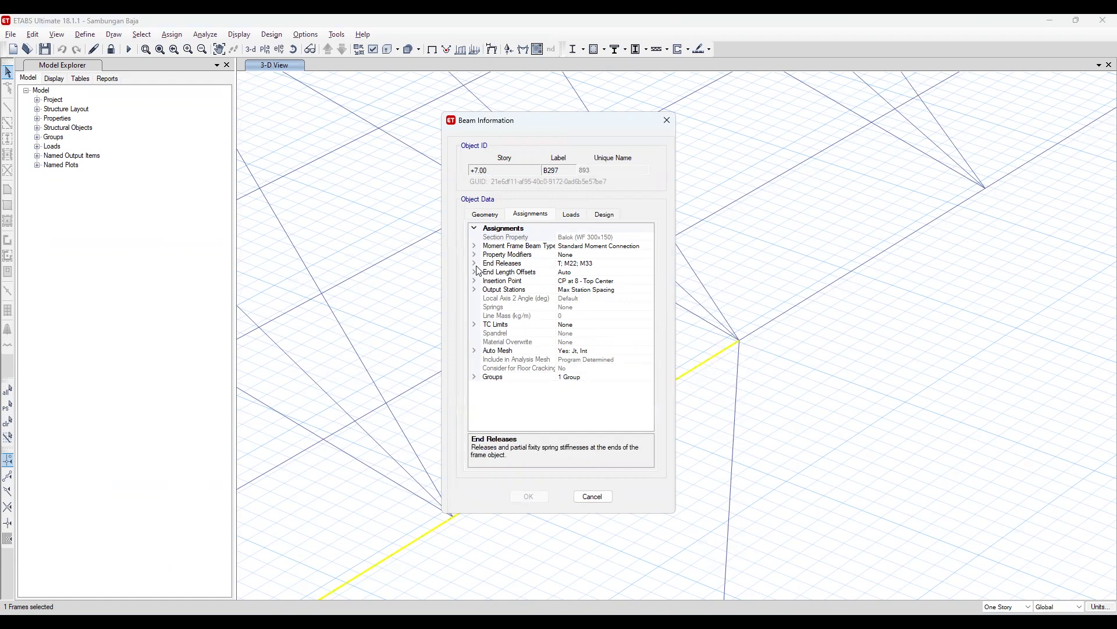
key(Escape)
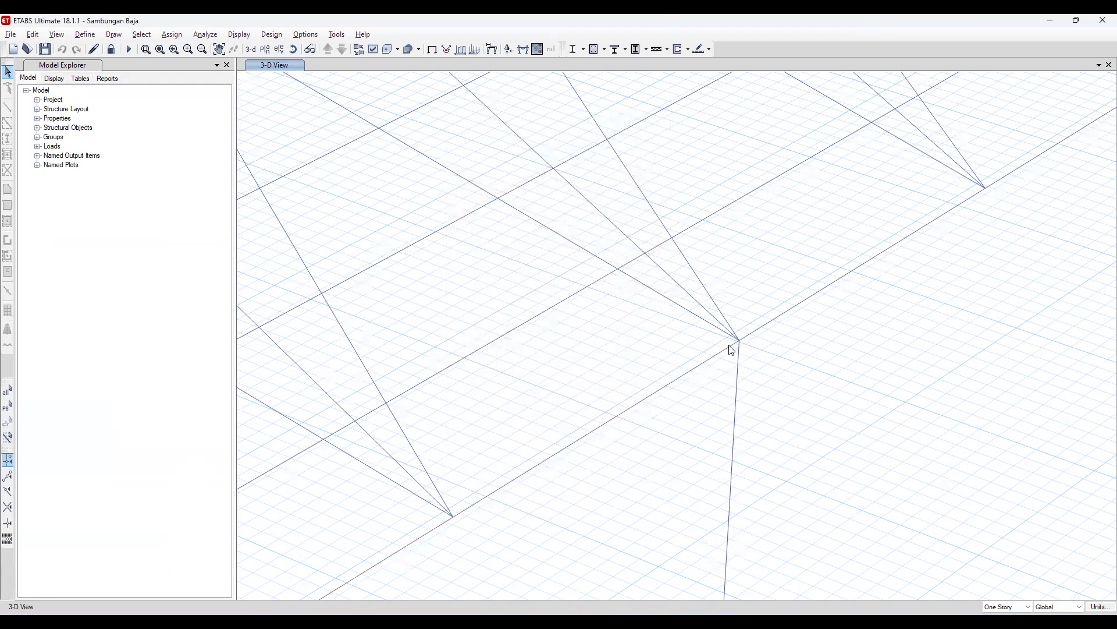
Display the Moment 3-3 diagram for the ENV LRFD combination, inspect the beam end moment at the column joint, and clear the diagram
key(F8)
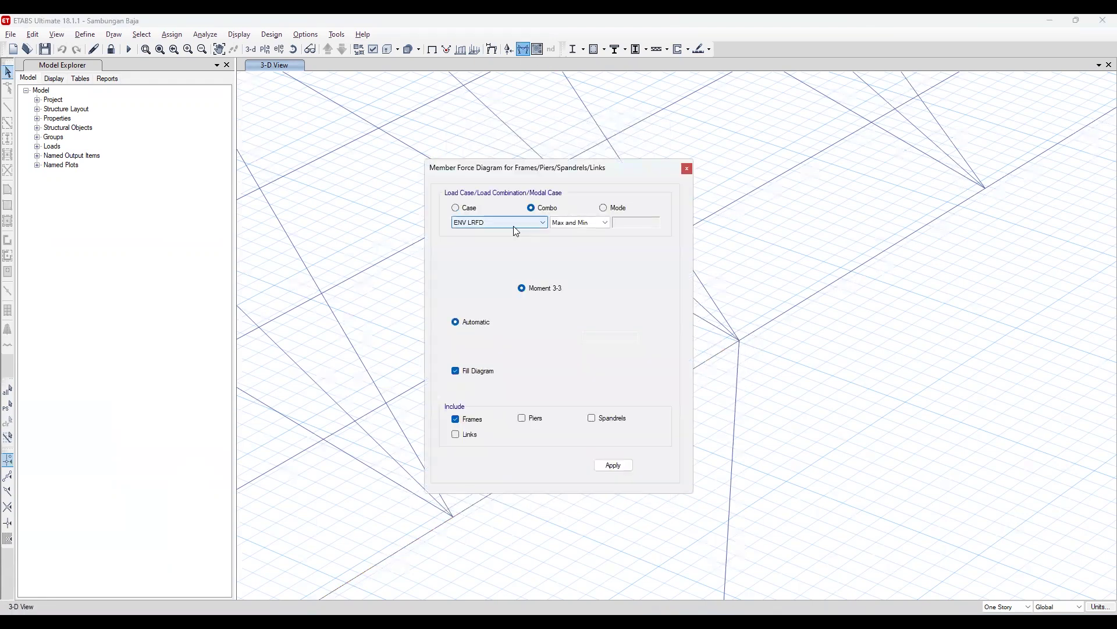
click(615, 465)
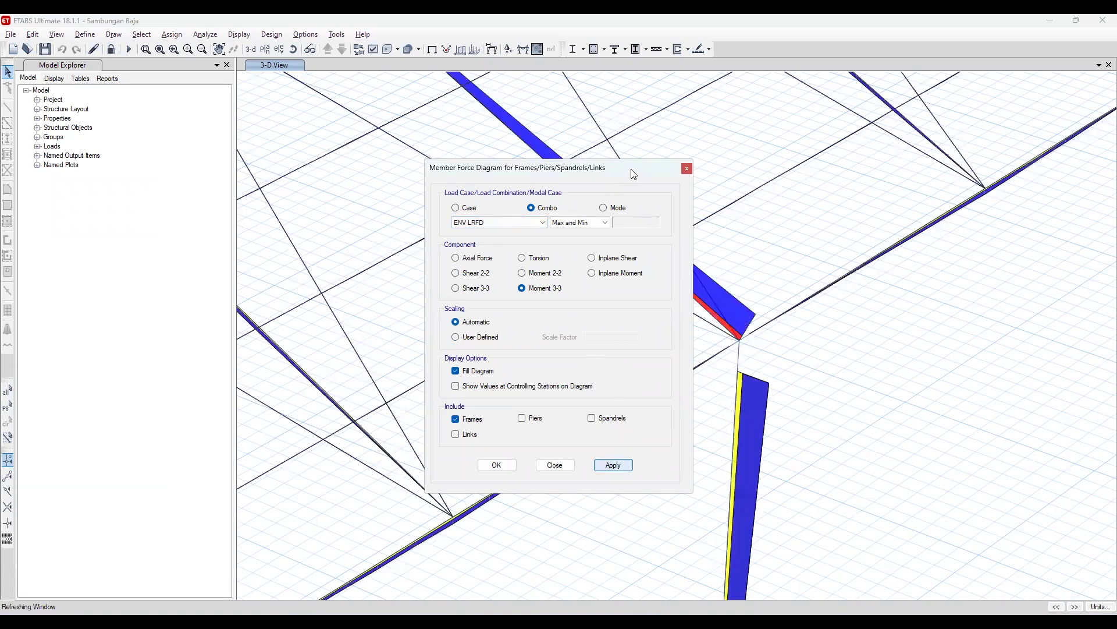
drag(631, 168, 434, 123)
click(733, 347)
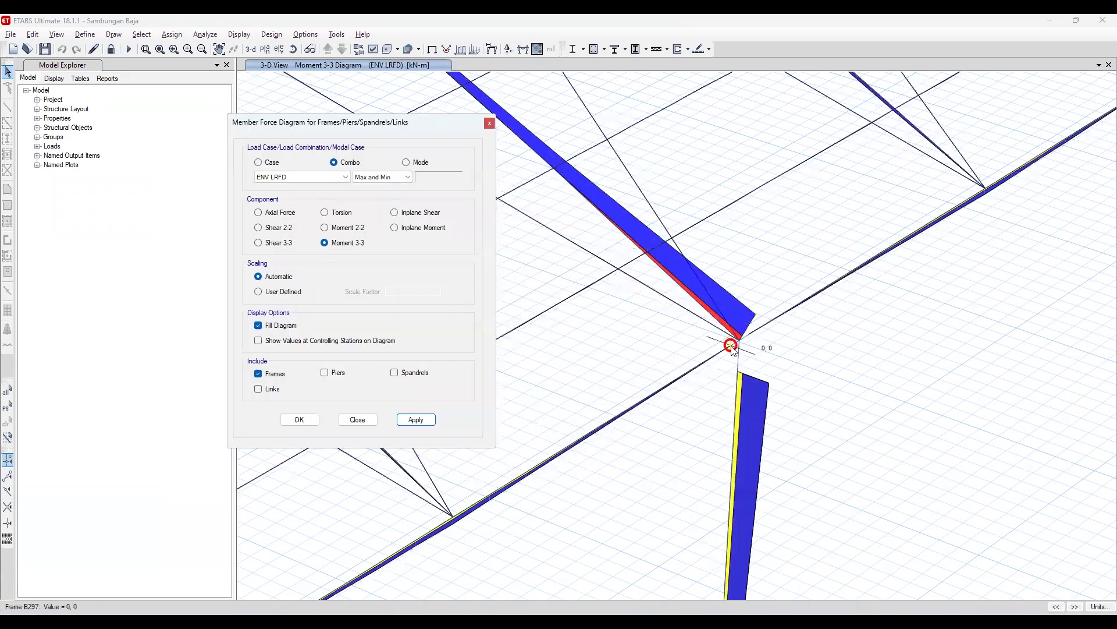
mouse_move(746, 337)
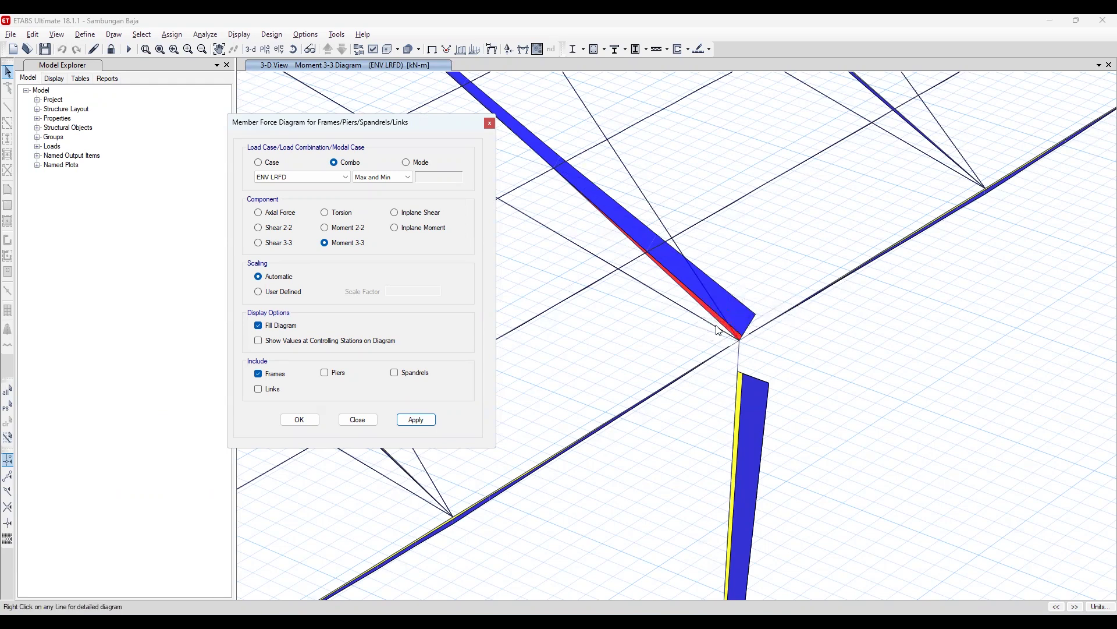
click(719, 386)
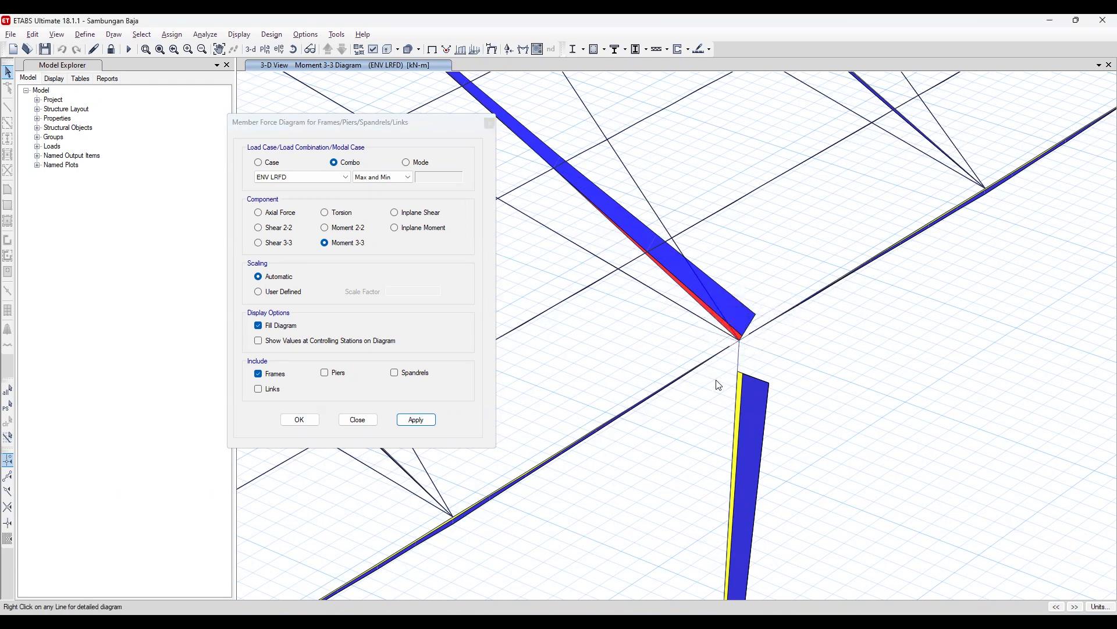
key(F4)
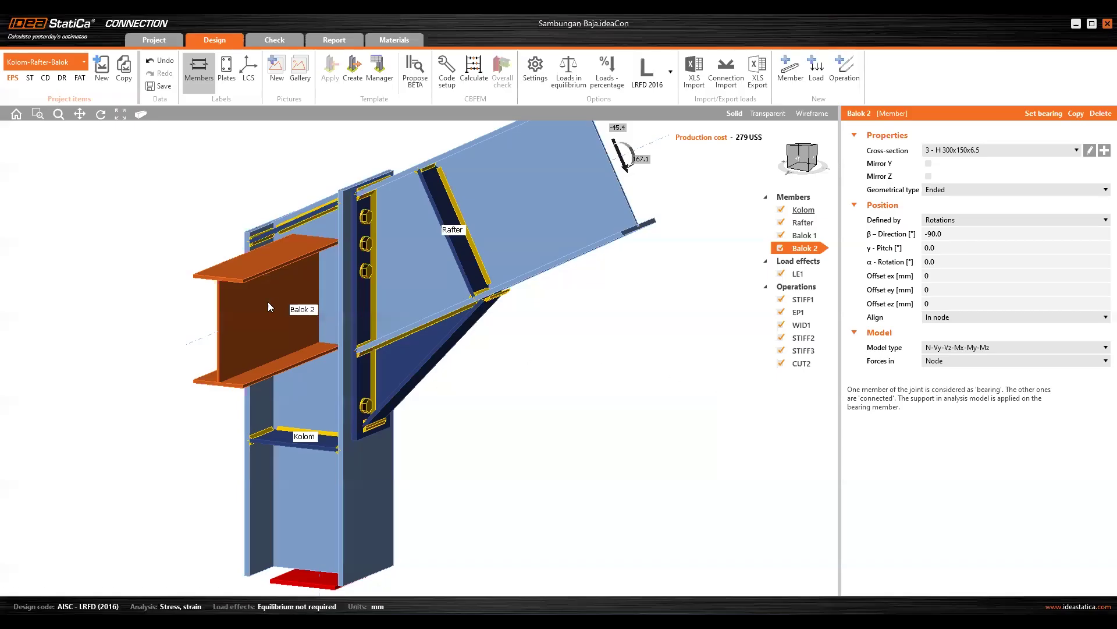
Switch back to IDEA StatiCa, copy end plate operation EP1 and assign the copy to member Balok 1
click(808, 162)
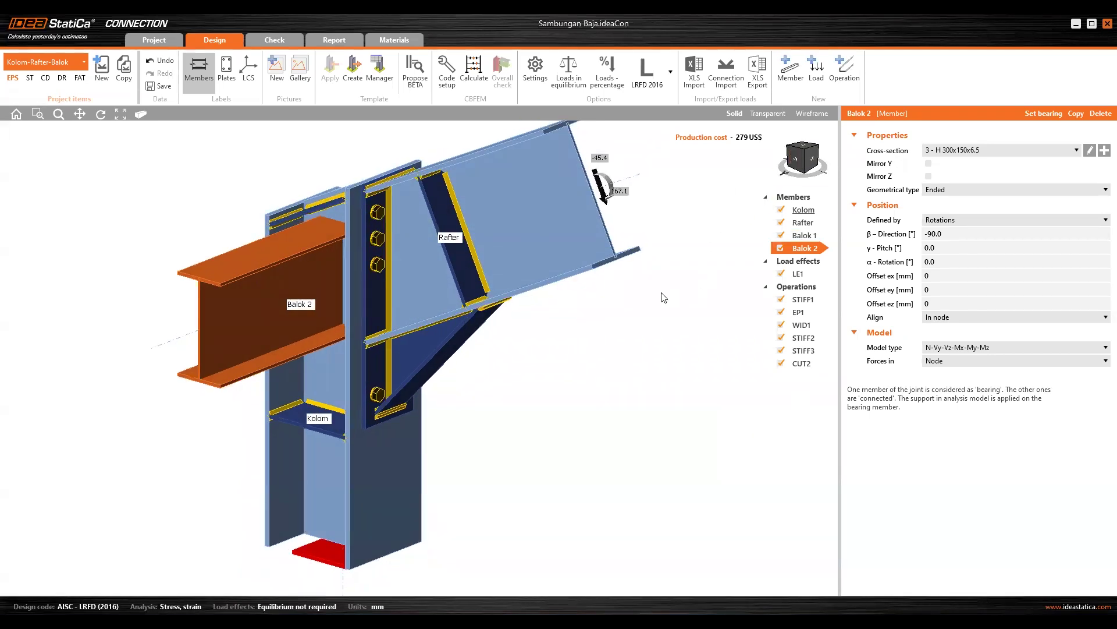
click(800, 312)
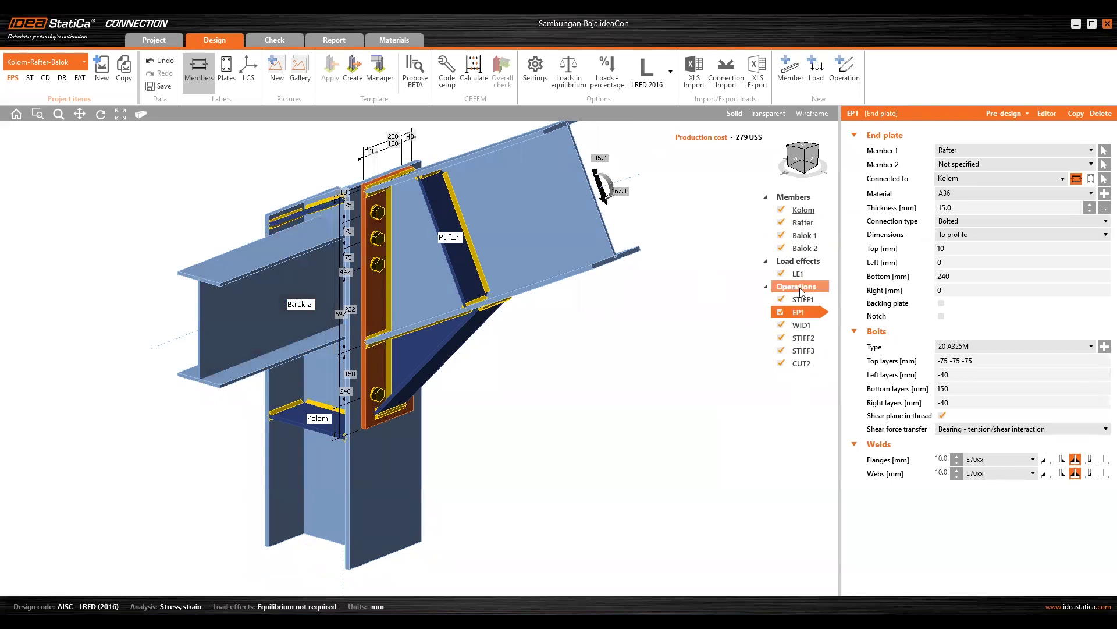
click(1076, 114)
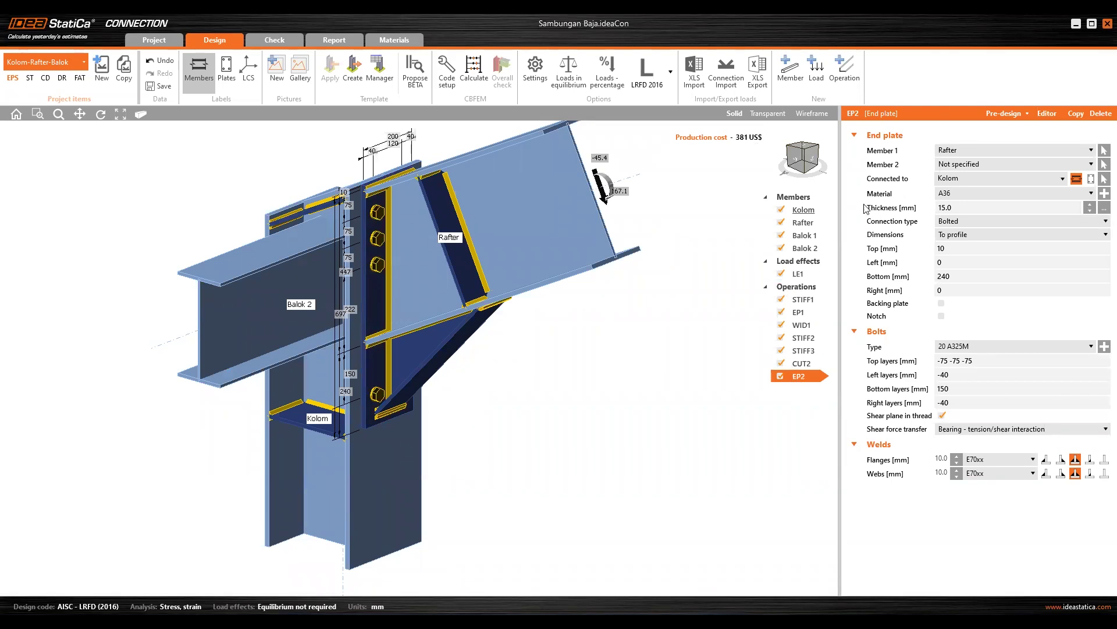
click(961, 150)
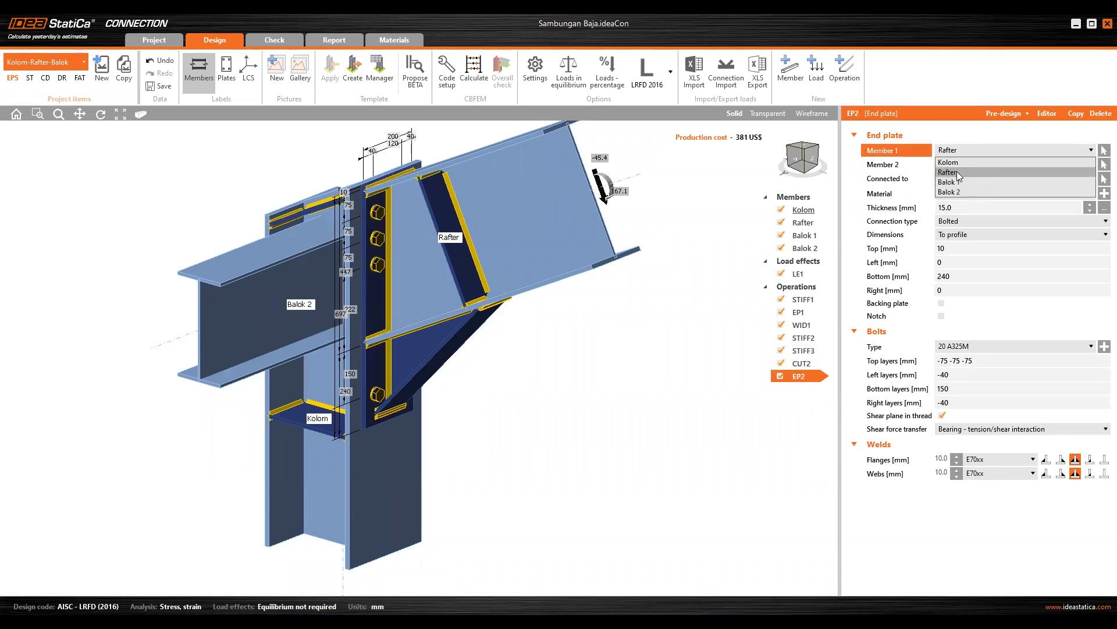
click(956, 181)
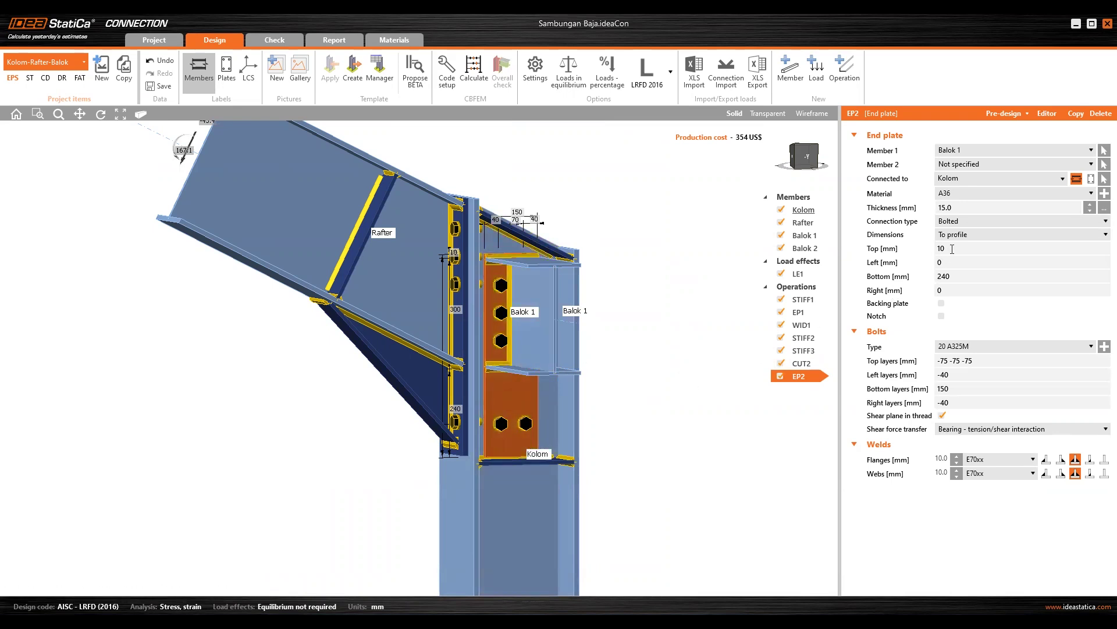
Set the Balok 1 end plate's thickness to 10 mm and its top and bottom extensions to 0 mm
click(895, 208)
text(1)
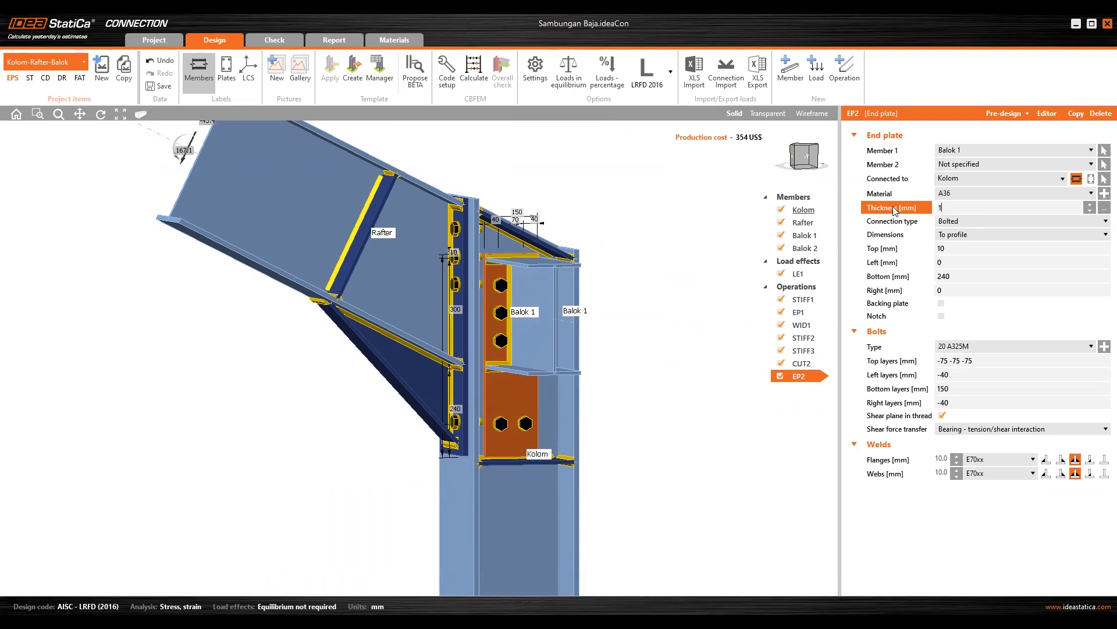
key(Tab)
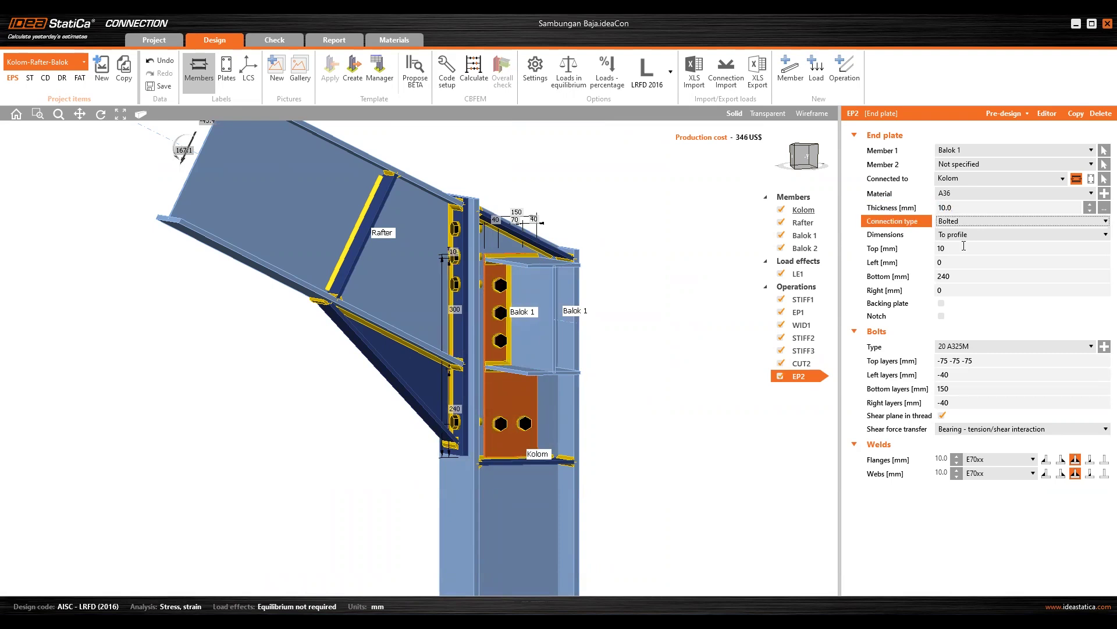
click(958, 247)
text(0)
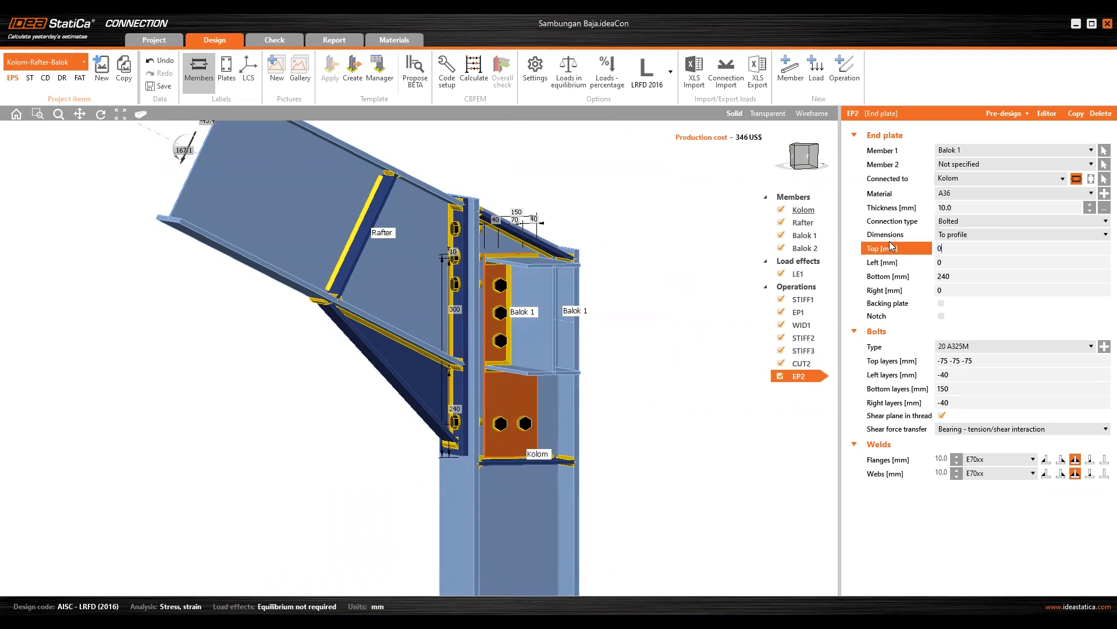
key(Tab)
key(Tab)
text(0)
key(Tab)
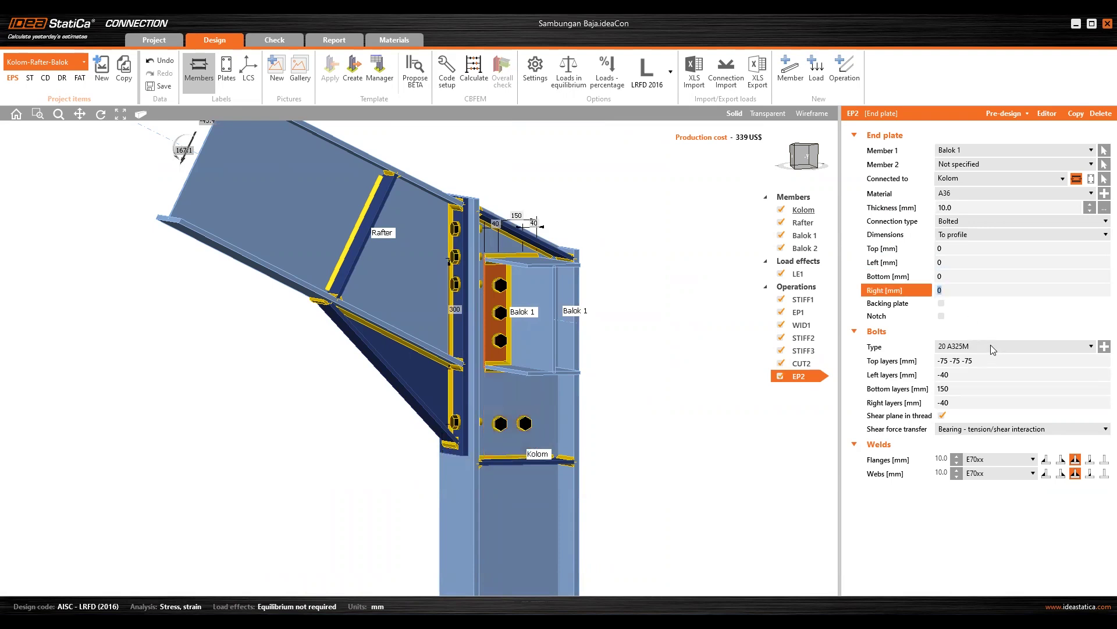
Change the Balok 1 end plate's bolts to type 16 A325M and set their top layers to -75 -150 mm
click(991, 345)
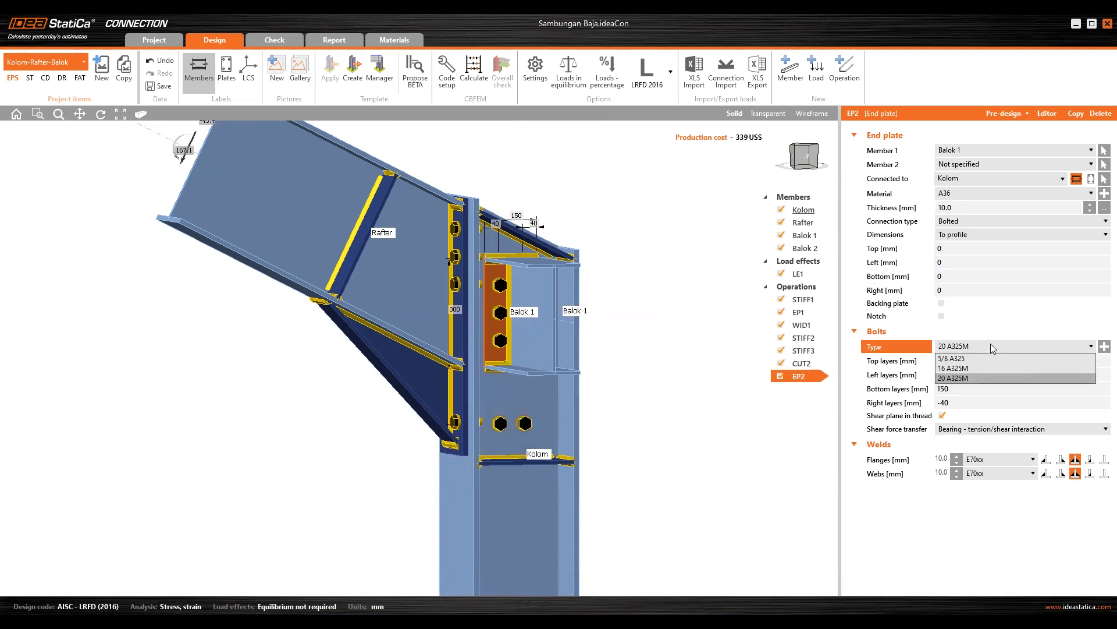
click(964, 368)
click(870, 359)
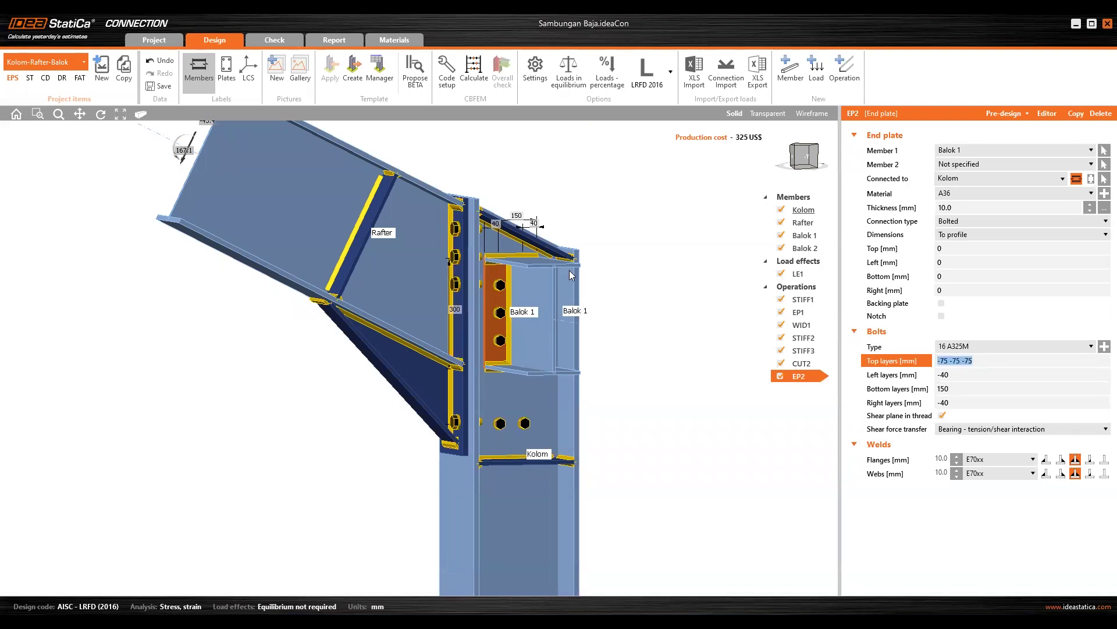
scroll(493, 291, up, 2)
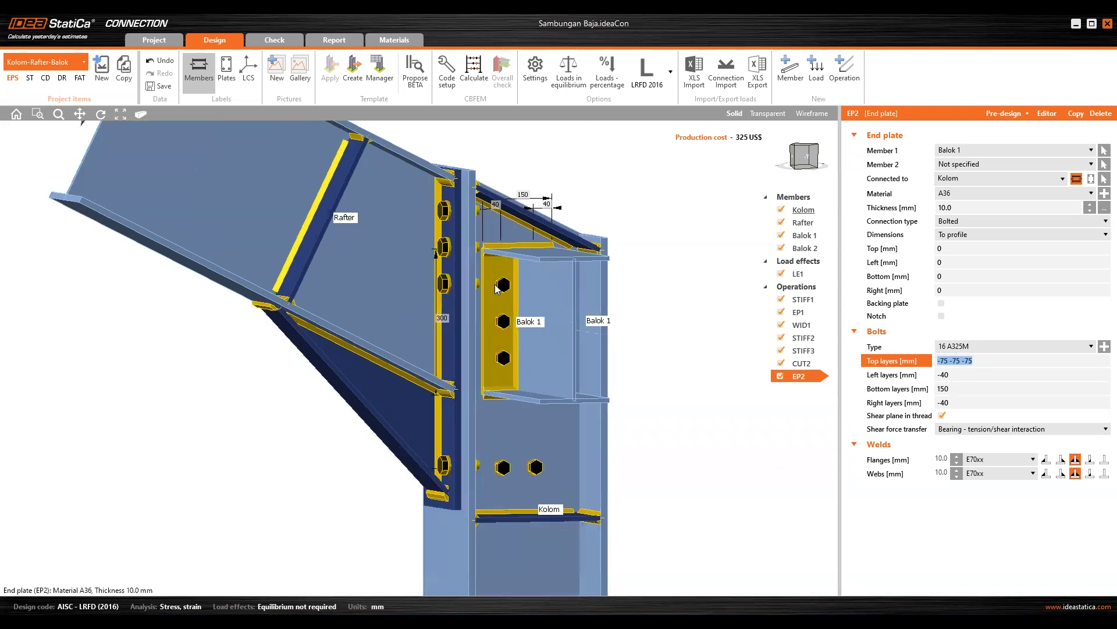
scroll(496, 288, up, 1)
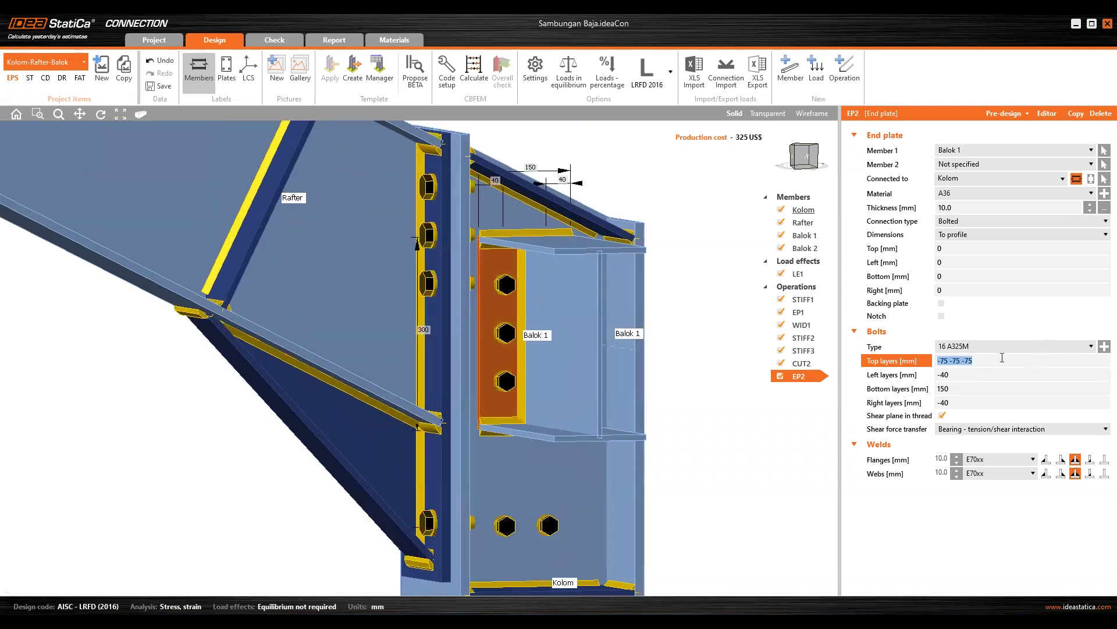
click(800, 156)
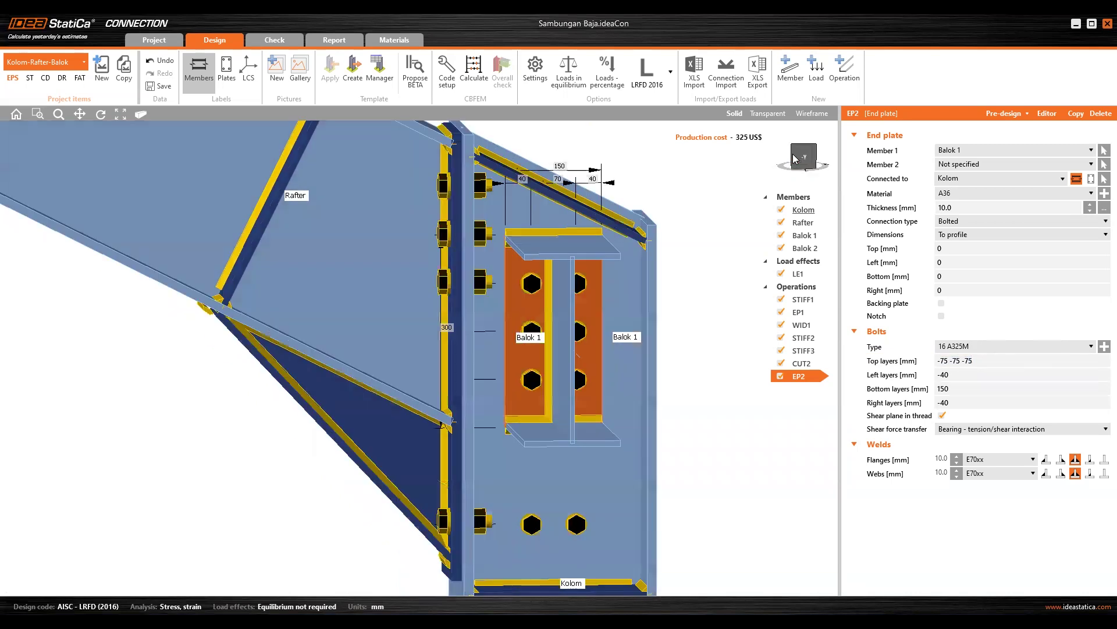
click(801, 156)
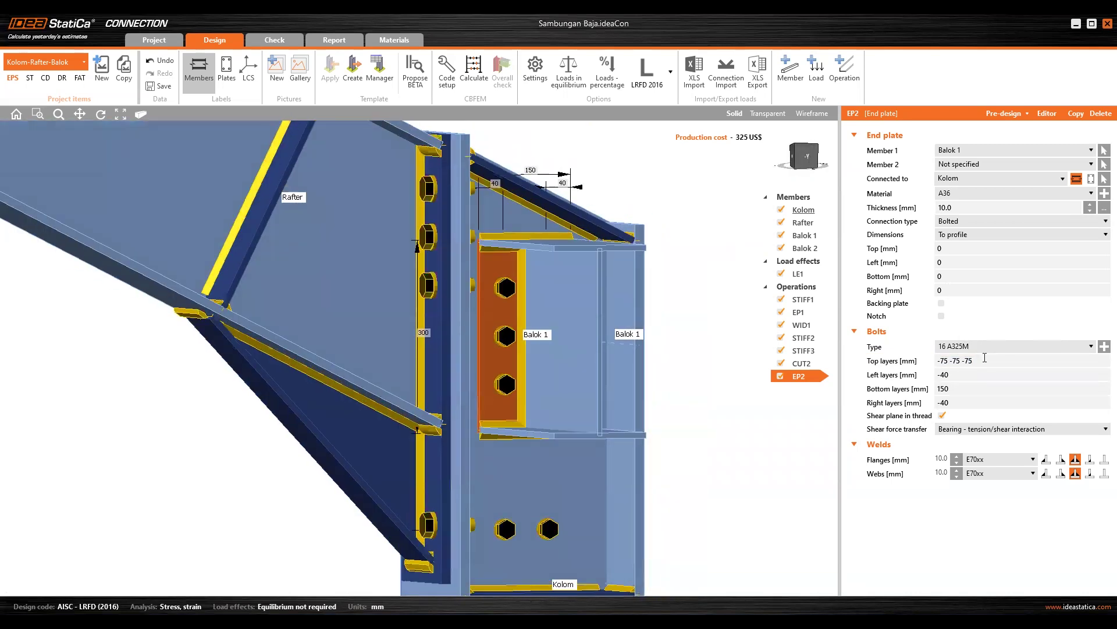
click(889, 357)
text(-7)
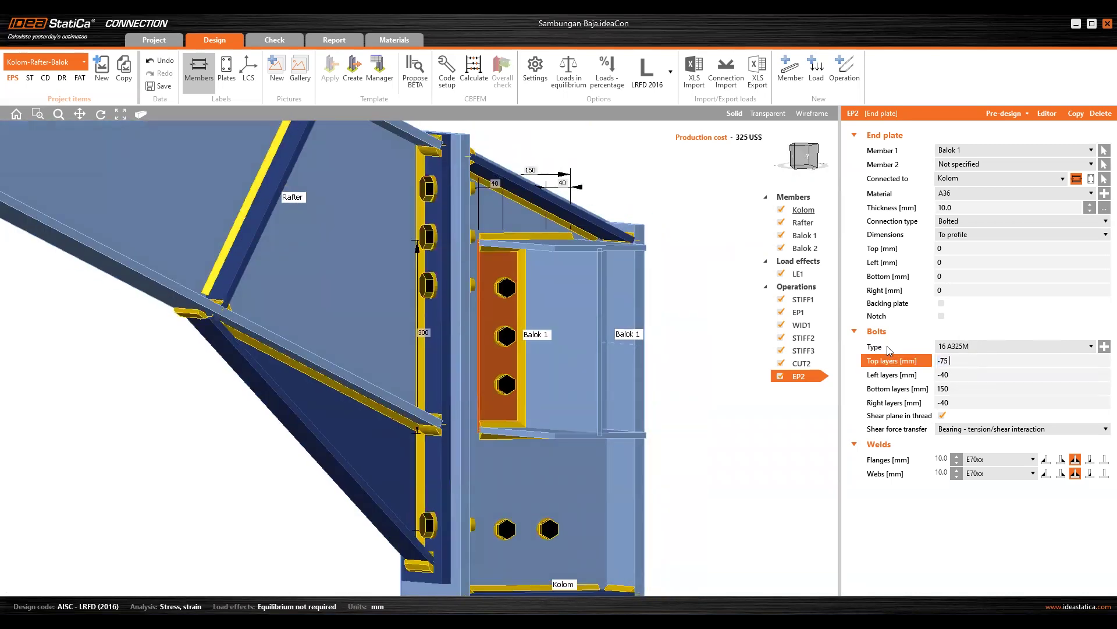
text(50)
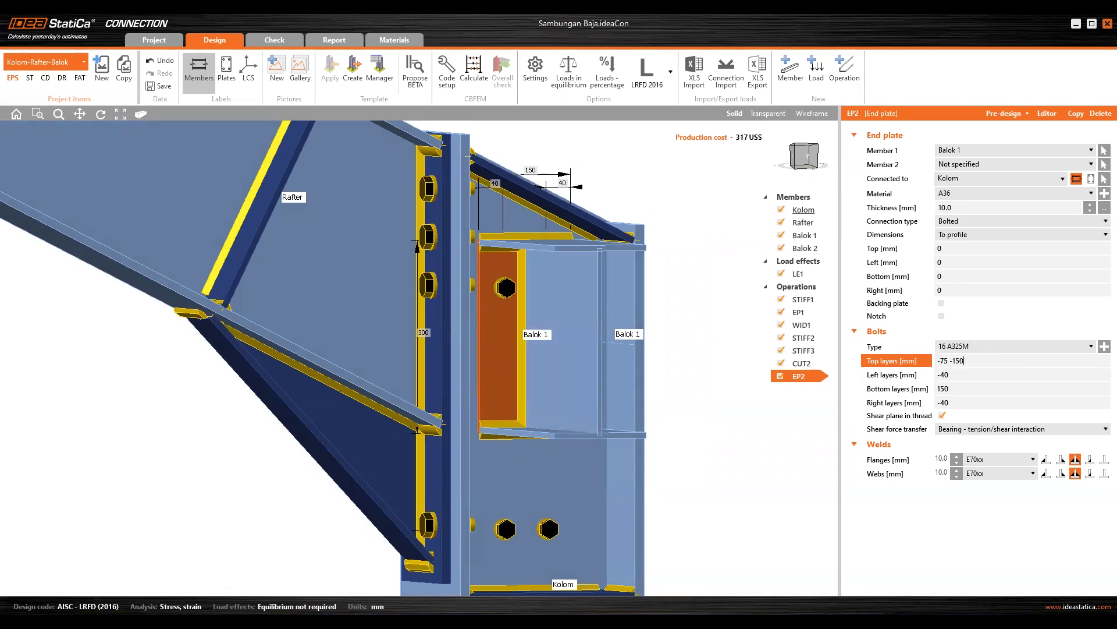
key(Tab)
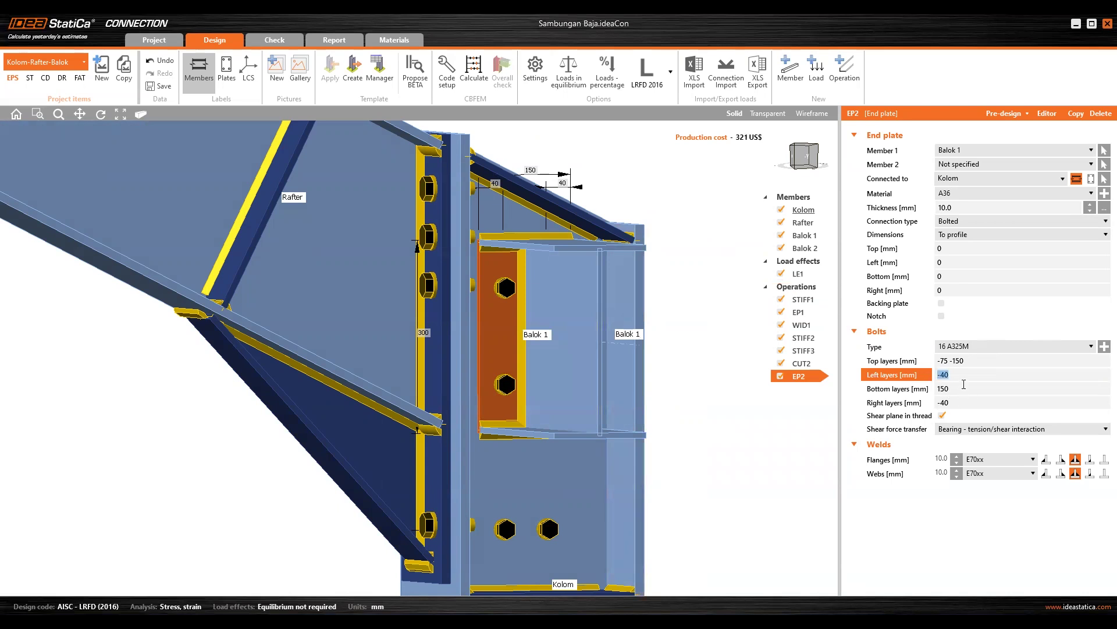
Set the Balok 1 end plate's left and right bolt layers to -30 mm and leave the bottom layers empty
text(-30)
key(Tab)
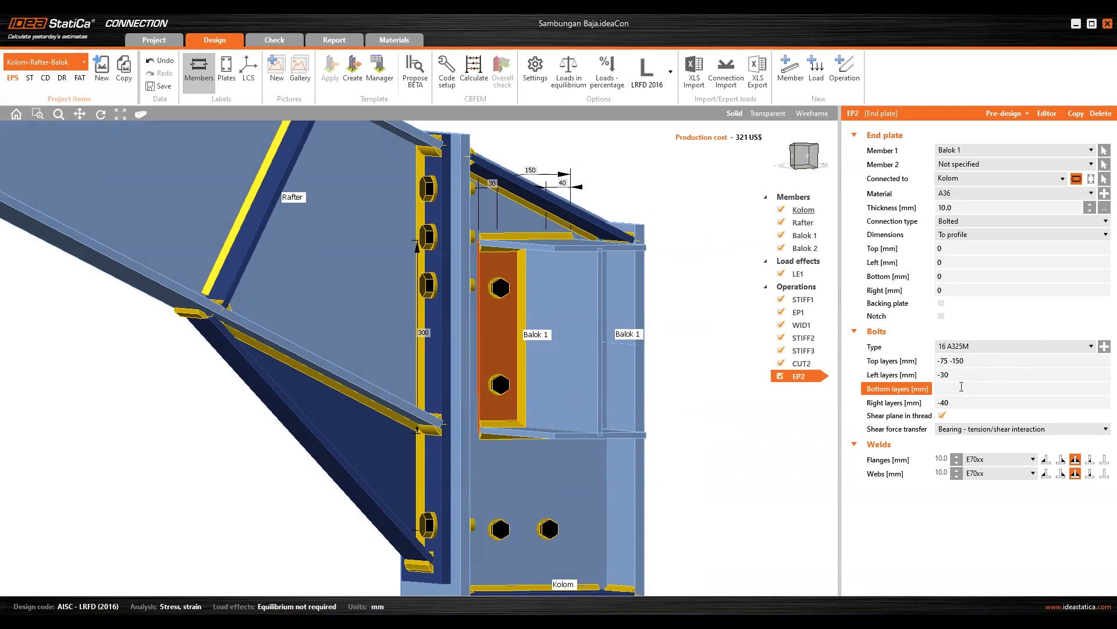
text(0)
key(Return)
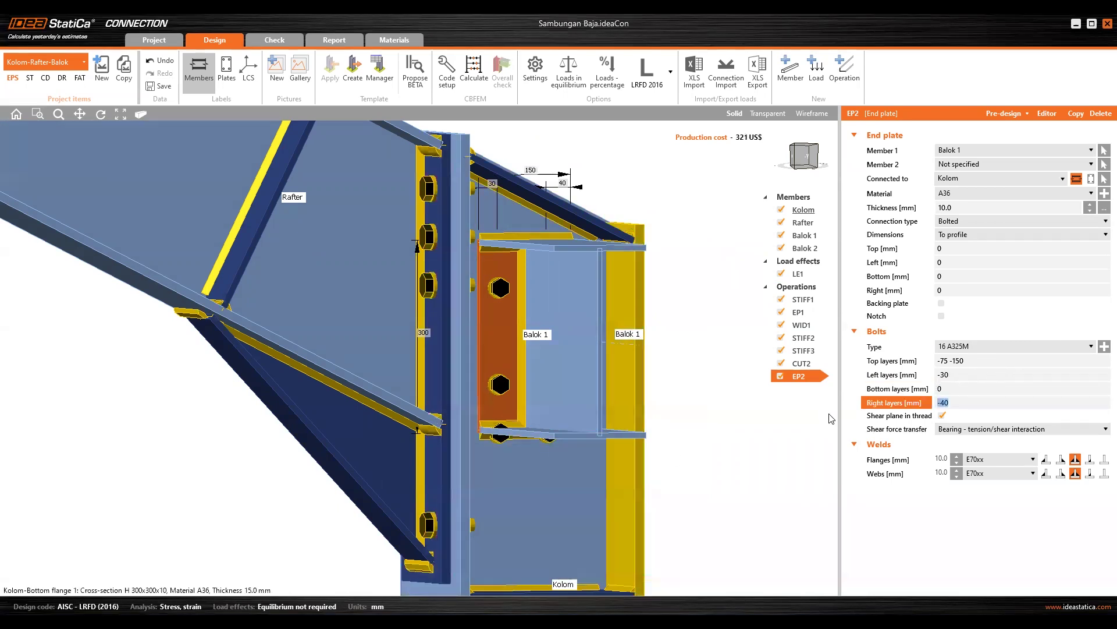
key(Tab)
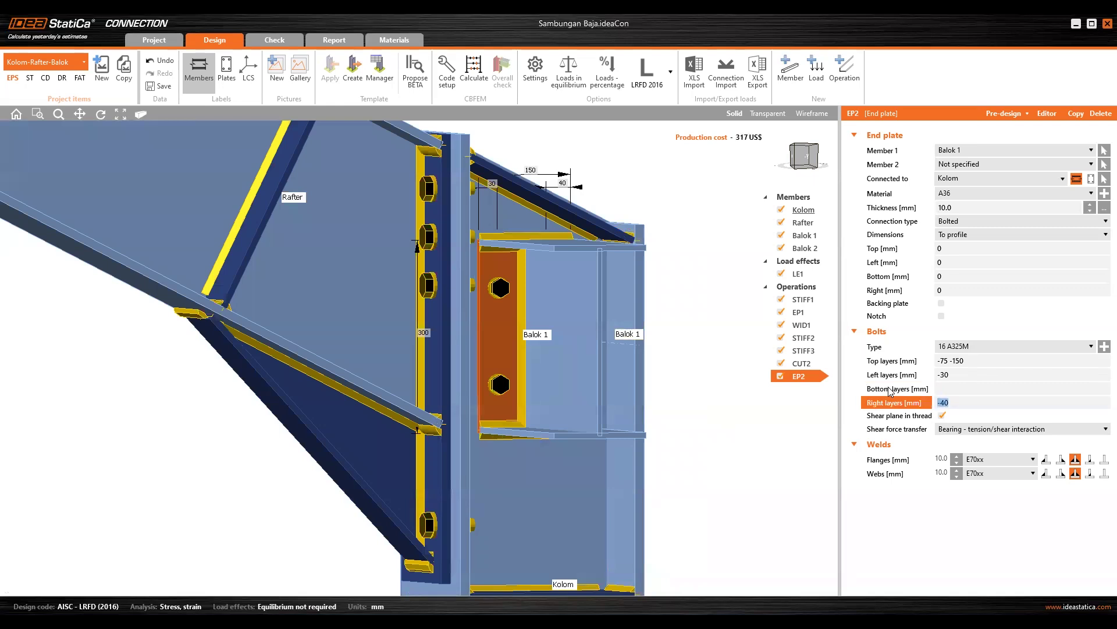
text(-30)
key(Tab)
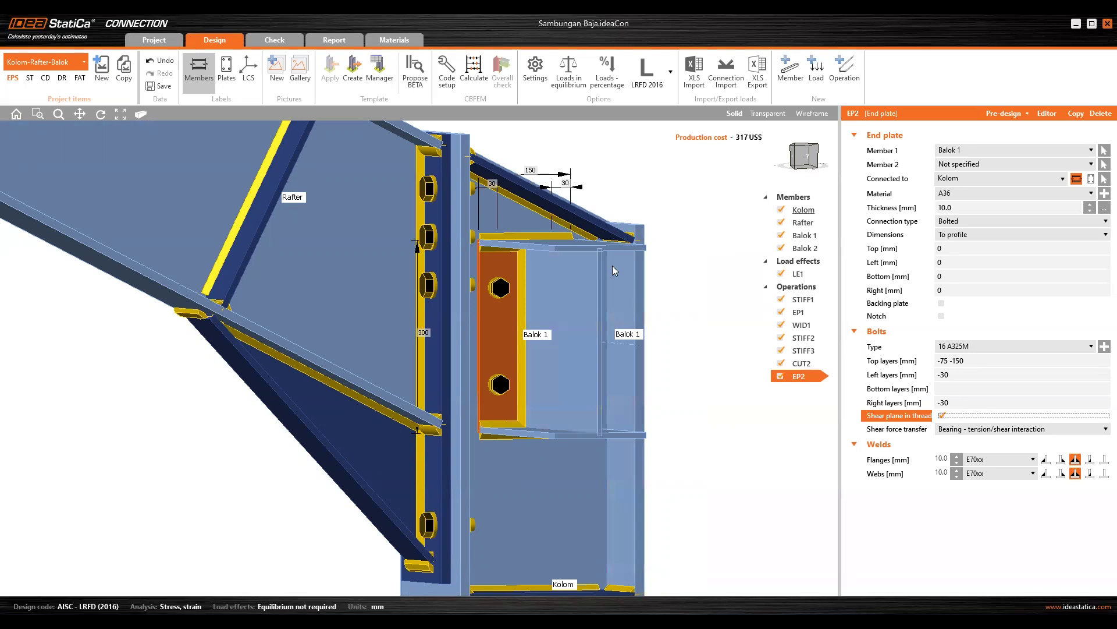
Open the Balok 1 end plate in the enlarged plate editor and check its dimensions and bolt spacing
right_click(498, 328)
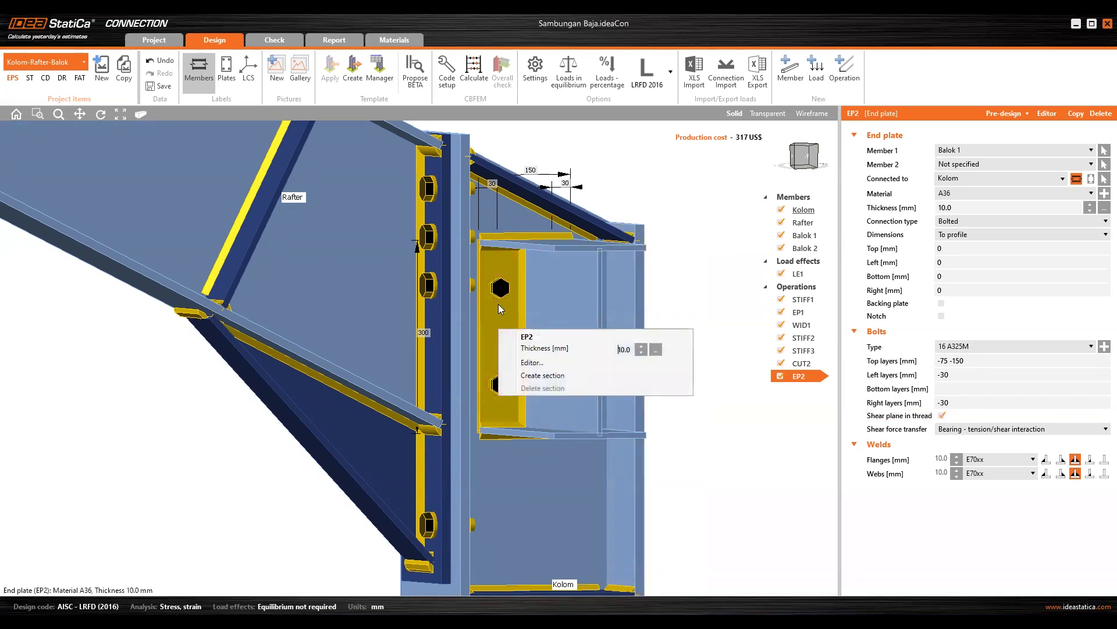
click(532, 362)
click(664, 177)
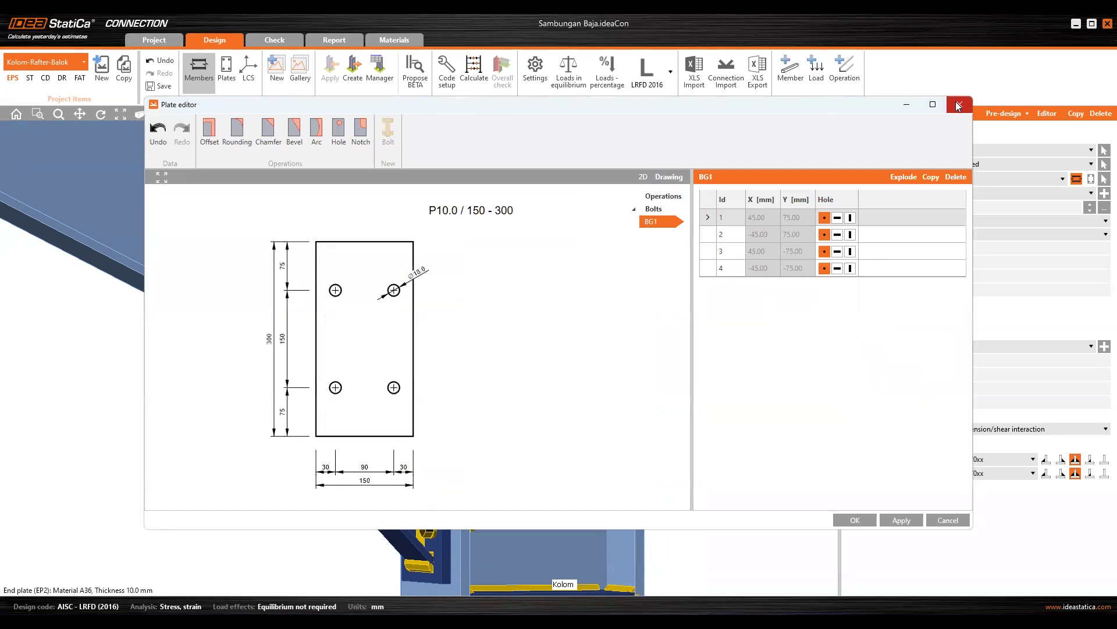
click(932, 104)
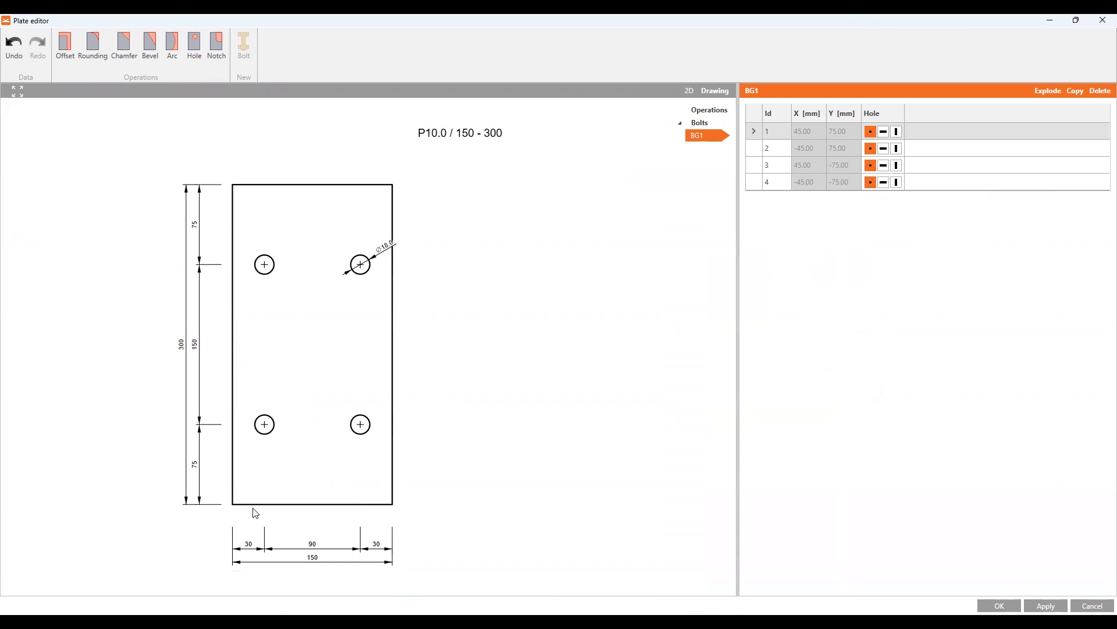
Explode bolt group BG1 to open its bolt coordinates for editing, and cancel the plate editor
click(1041, 96)
click(841, 149)
click(840, 131)
click(804, 148)
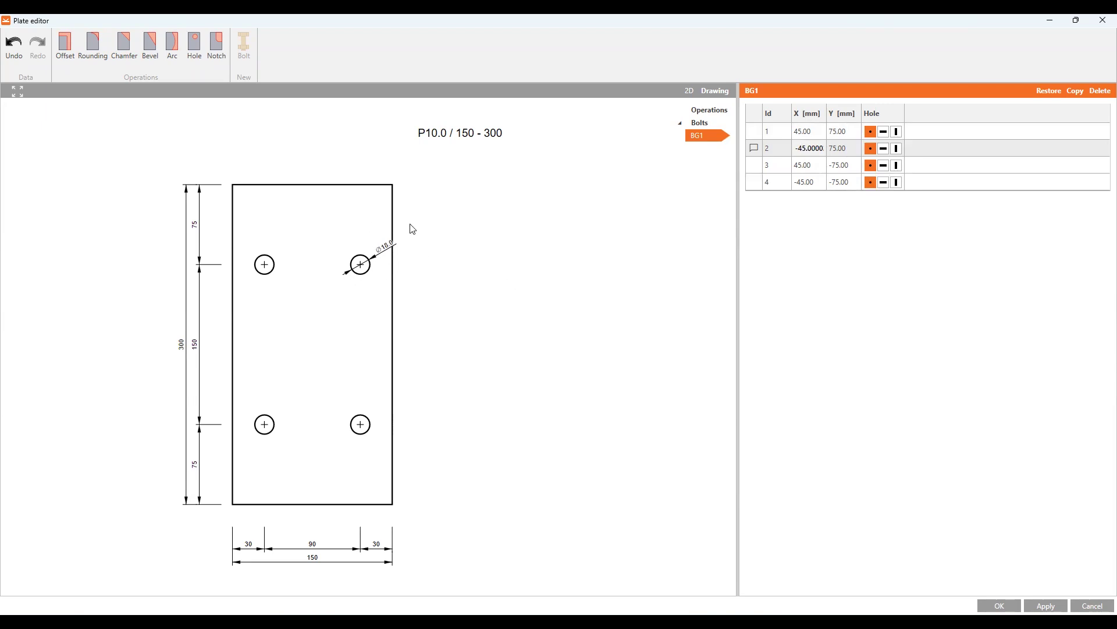
click(1091, 606)
Inspect the rafter end plate EP1's dimensions and bolt layout in the plate editor, and close it without changes
right_drag(437, 333, 378, 329)
right_click(378, 329)
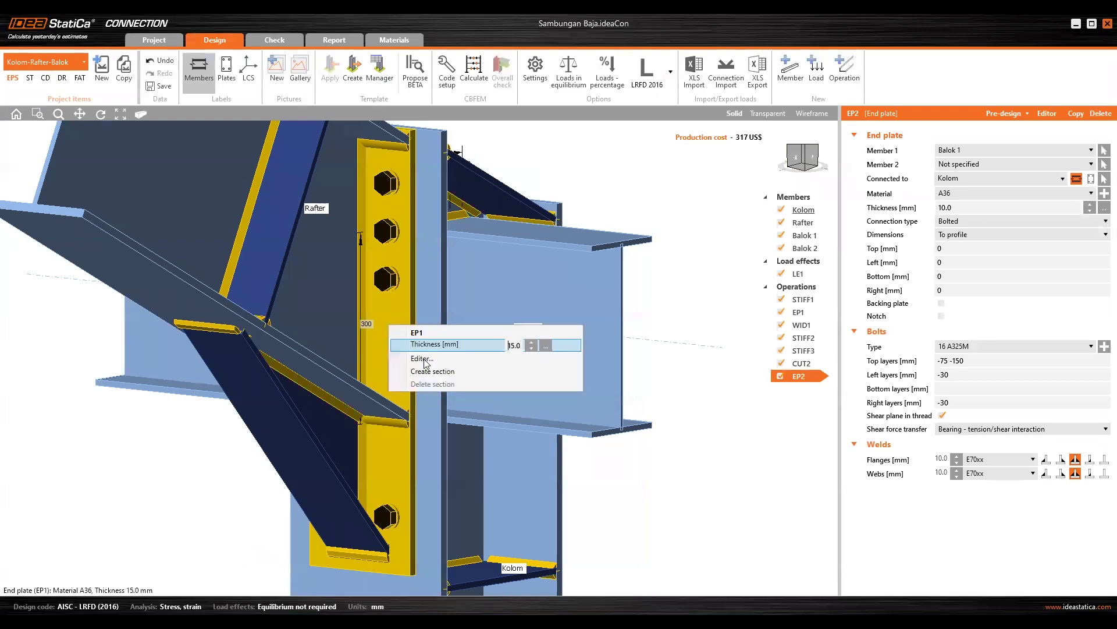
click(424, 356)
click(680, 178)
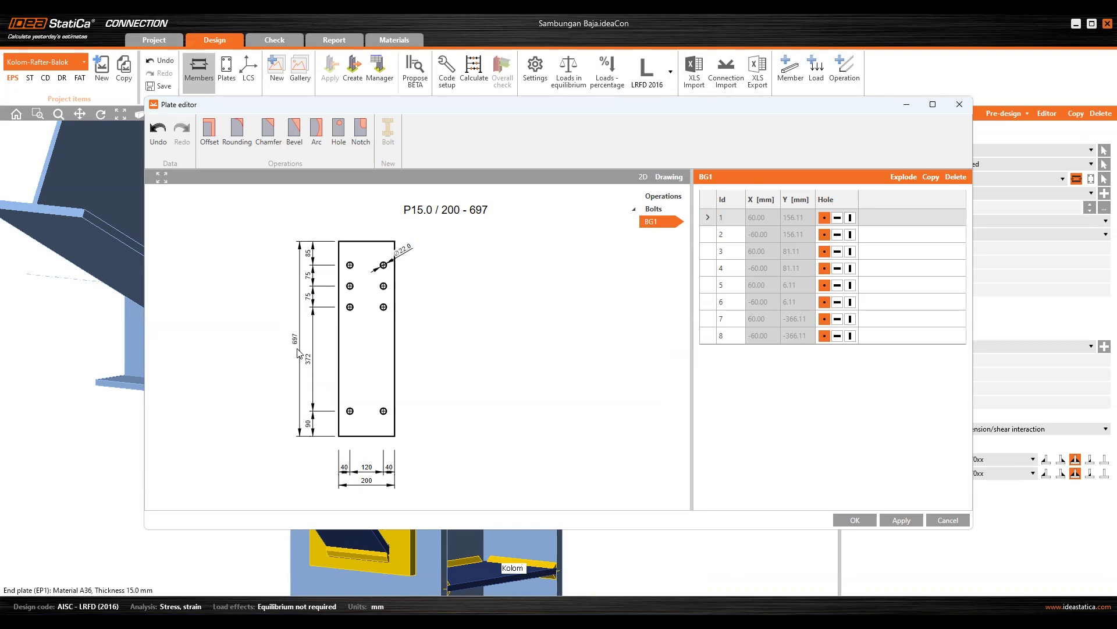
click(948, 519)
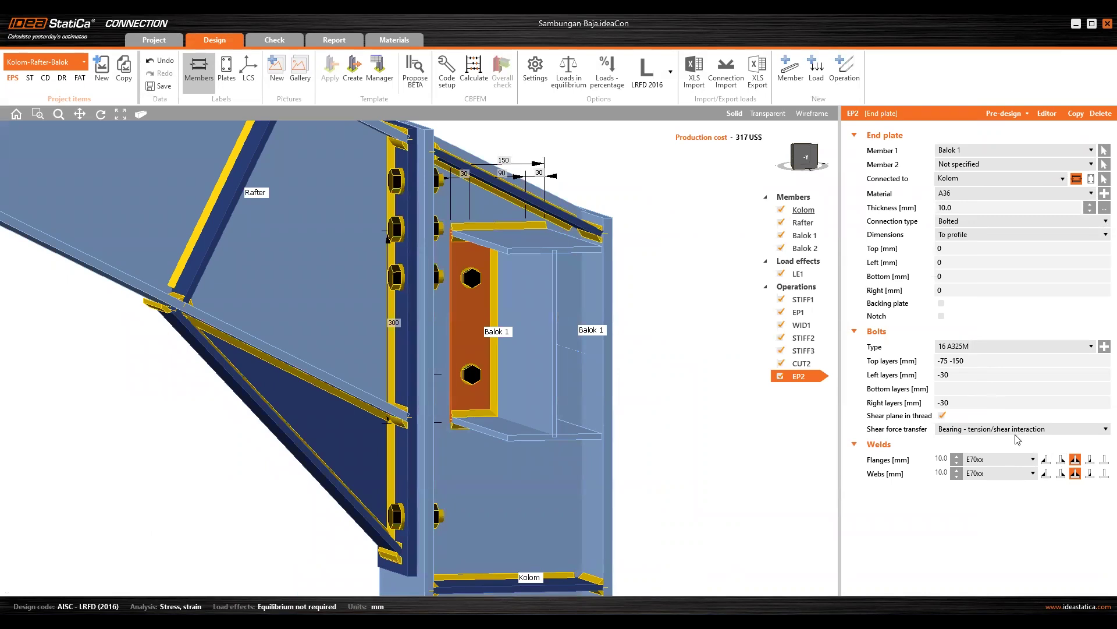
Set the Balok 1 end plate's flange welds to 7 mm fillets on the inner side only and its web welds to 7 mm
scroll(466, 230, up, 3)
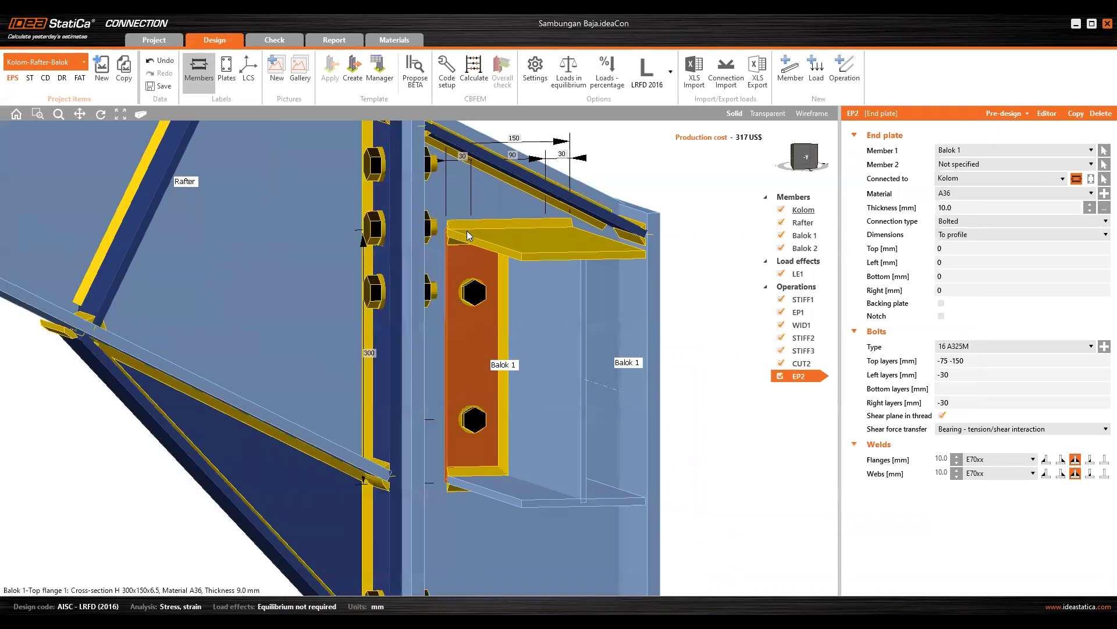
scroll(465, 234, down, 2)
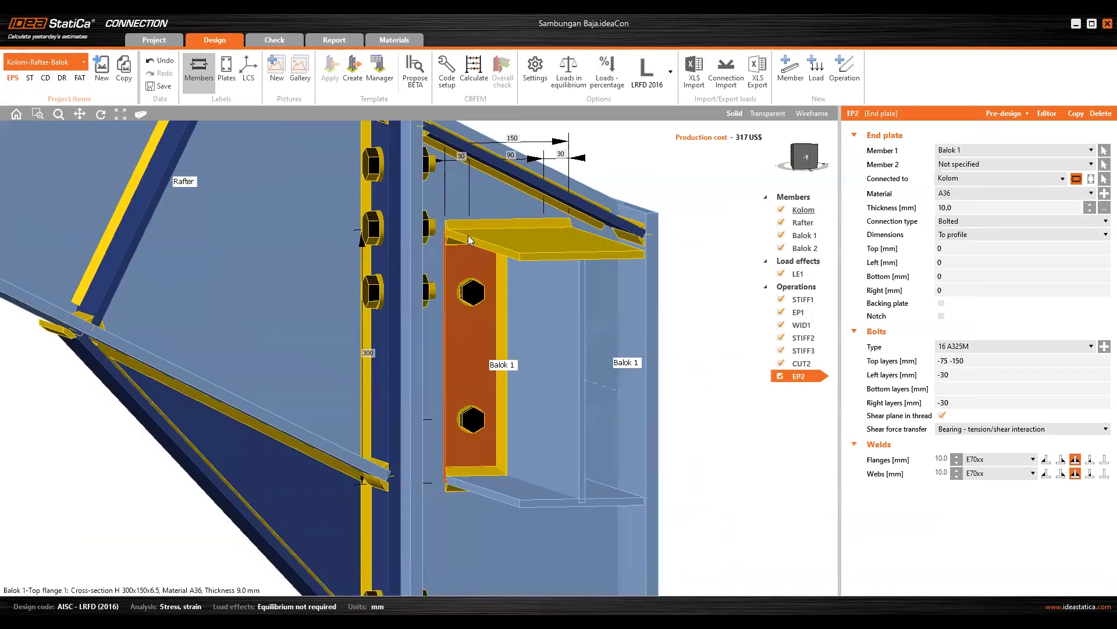
click(1060, 461)
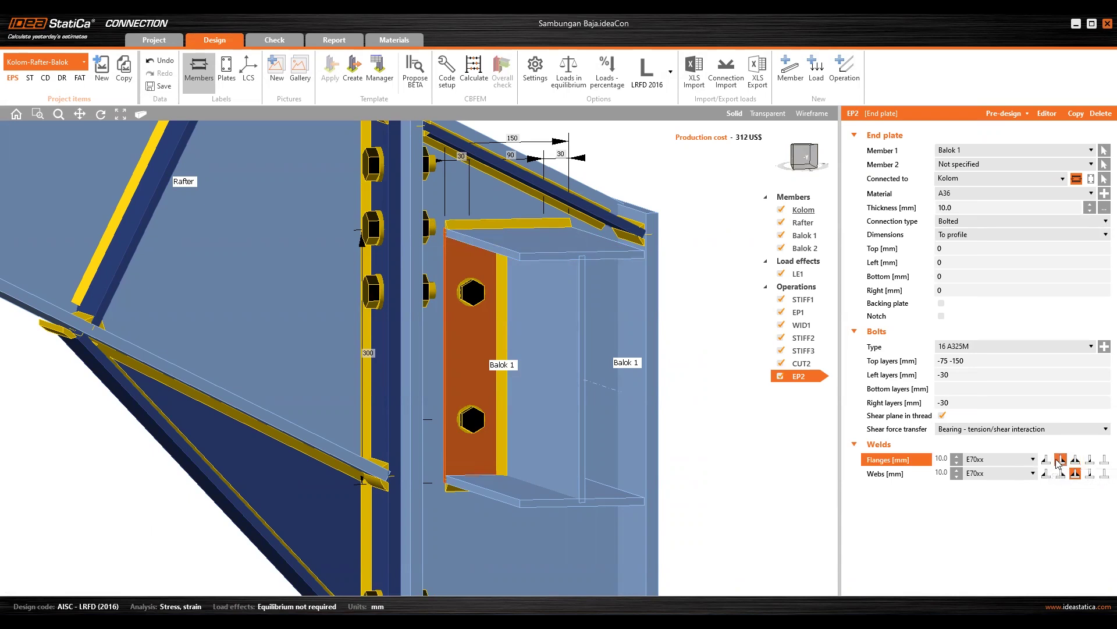
click(1045, 460)
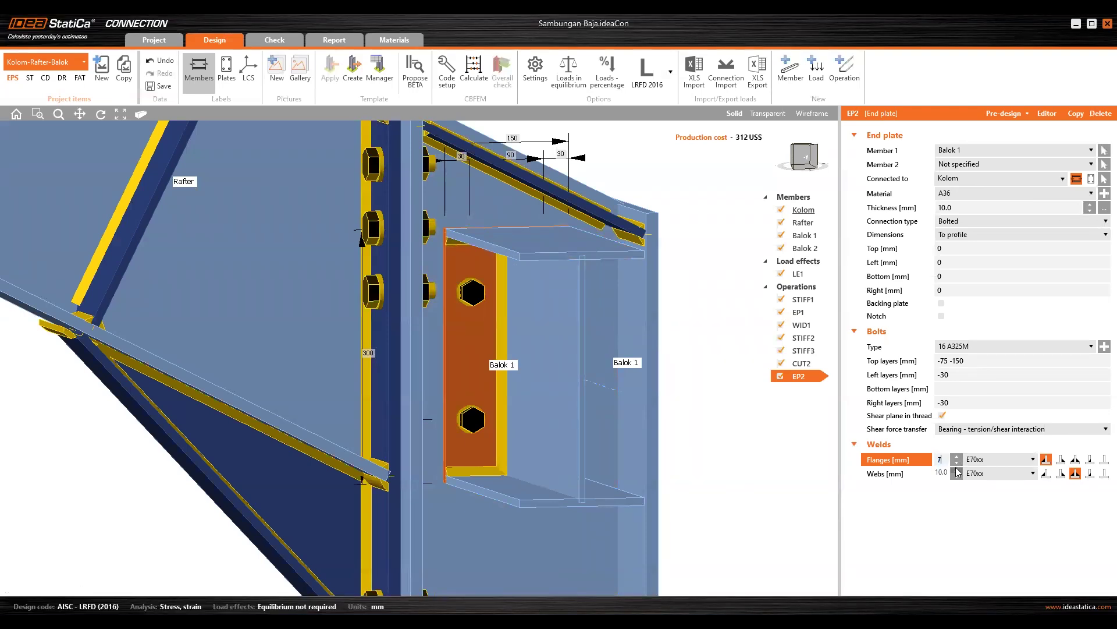
key(Tab)
text(7)
key(Tab)
Copy end plate operation EP2 and assign the copy to member Balok 2 on the opposite side of the column
drag(803, 161, 573, 280)
scroll(569, 279, up, 2)
scroll(529, 256, up, 2)
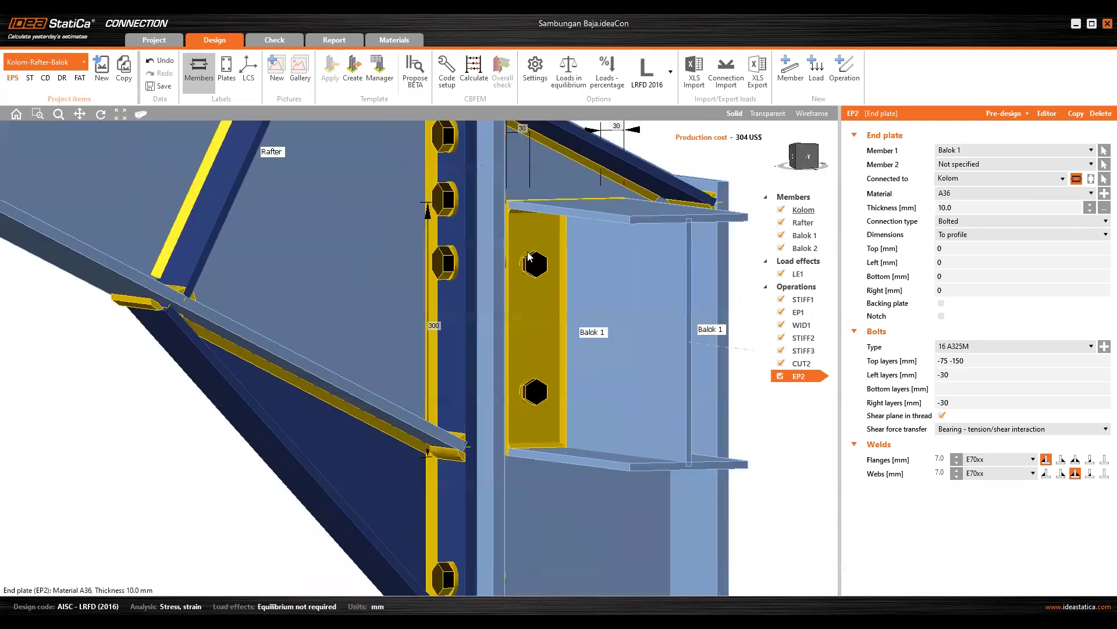
drag(790, 162, 844, 160)
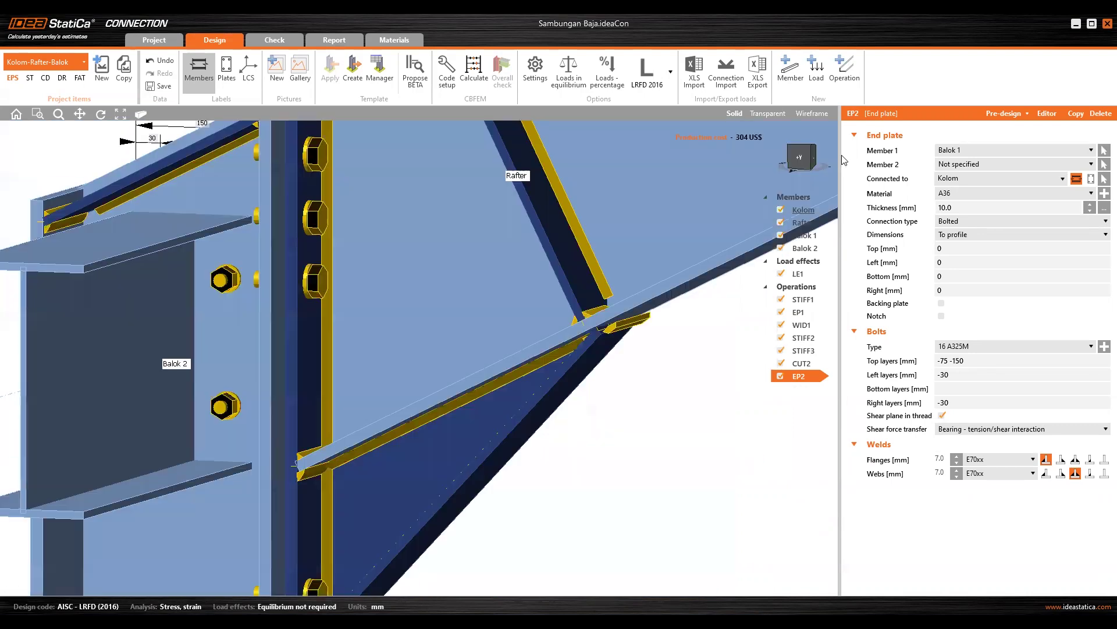
scroll(388, 246, up, 4)
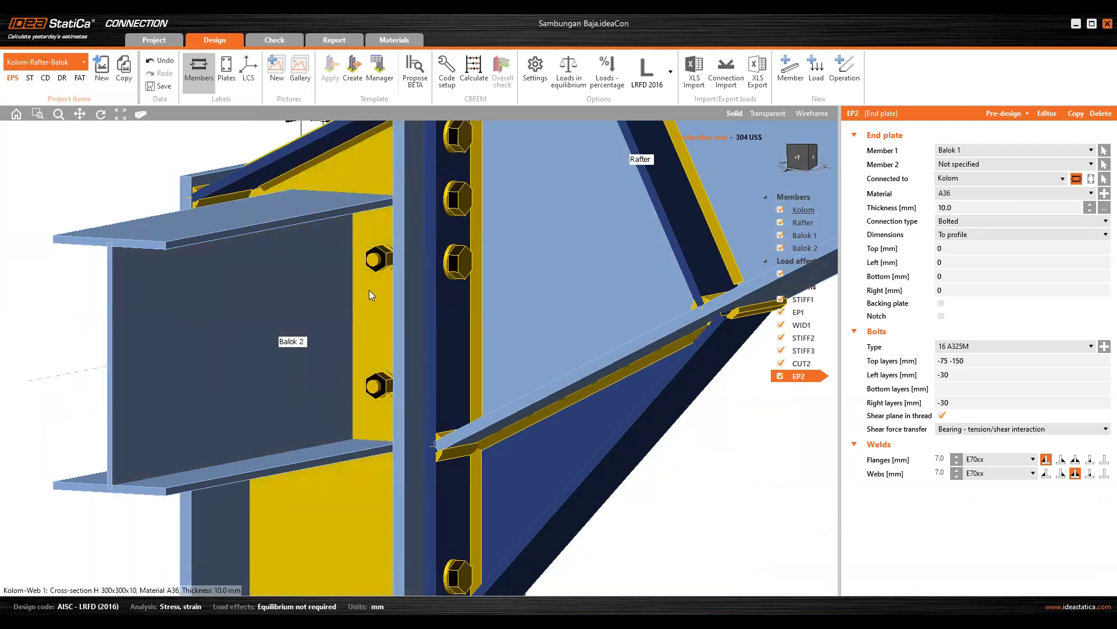
scroll(592, 344, down, 3)
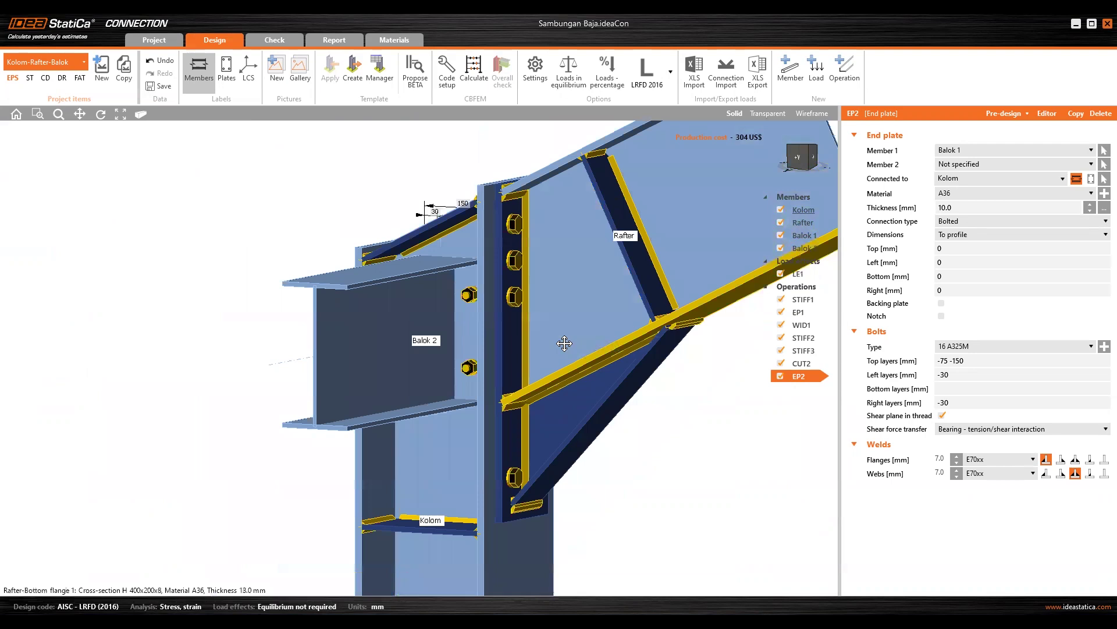
click(1084, 114)
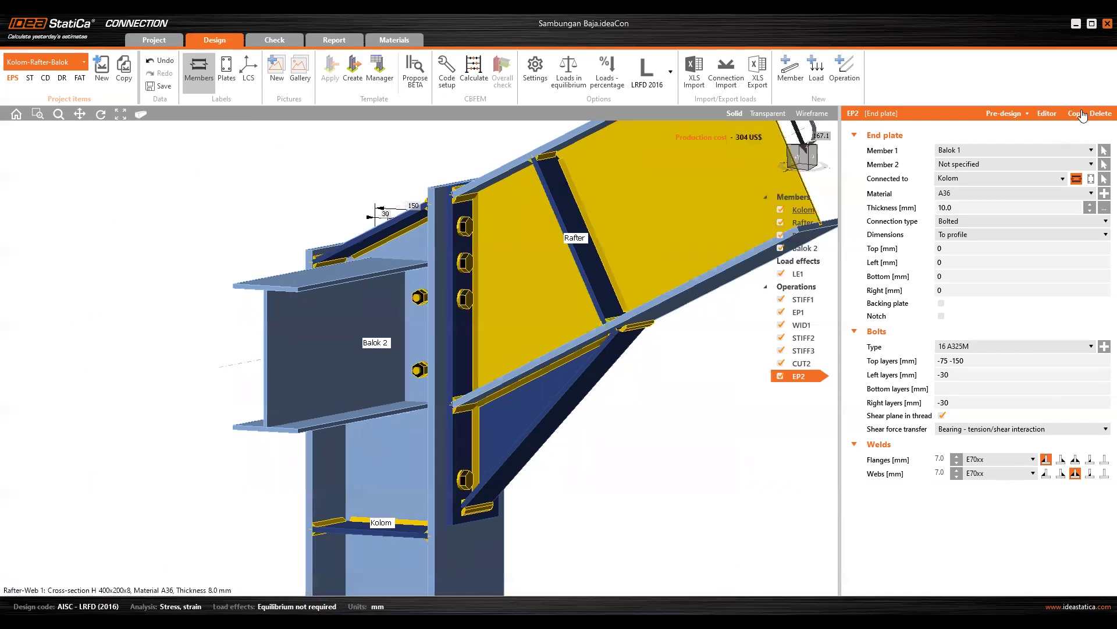
click(975, 149)
click(957, 189)
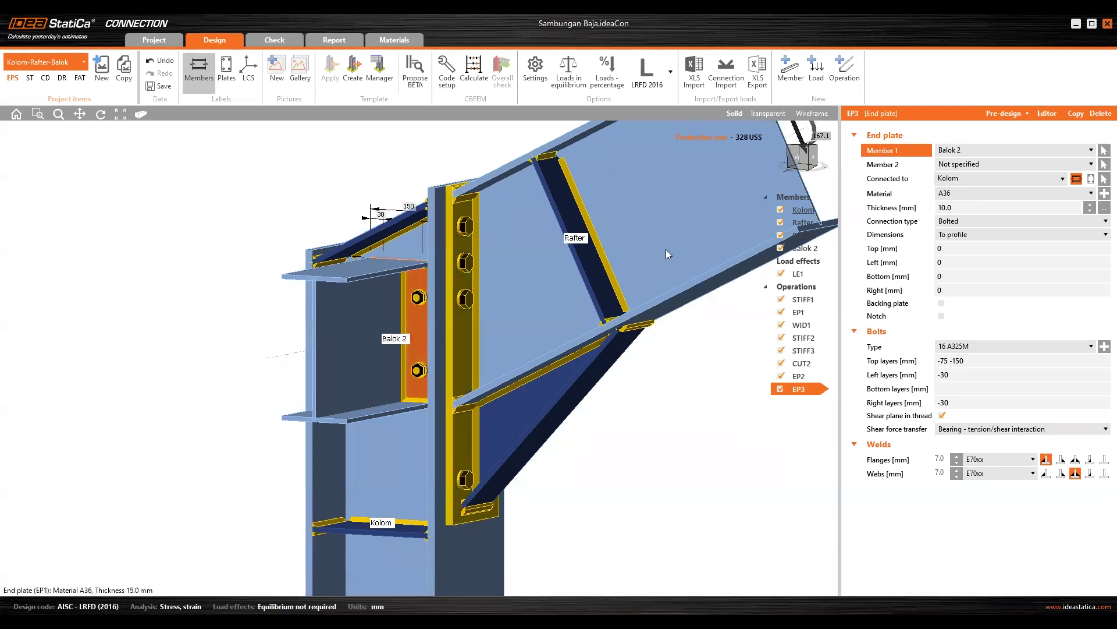
Remove the bolts from Balok 1's end plate EP2 by clearing its top, left and right bolt layers
click(793, 157)
click(801, 157)
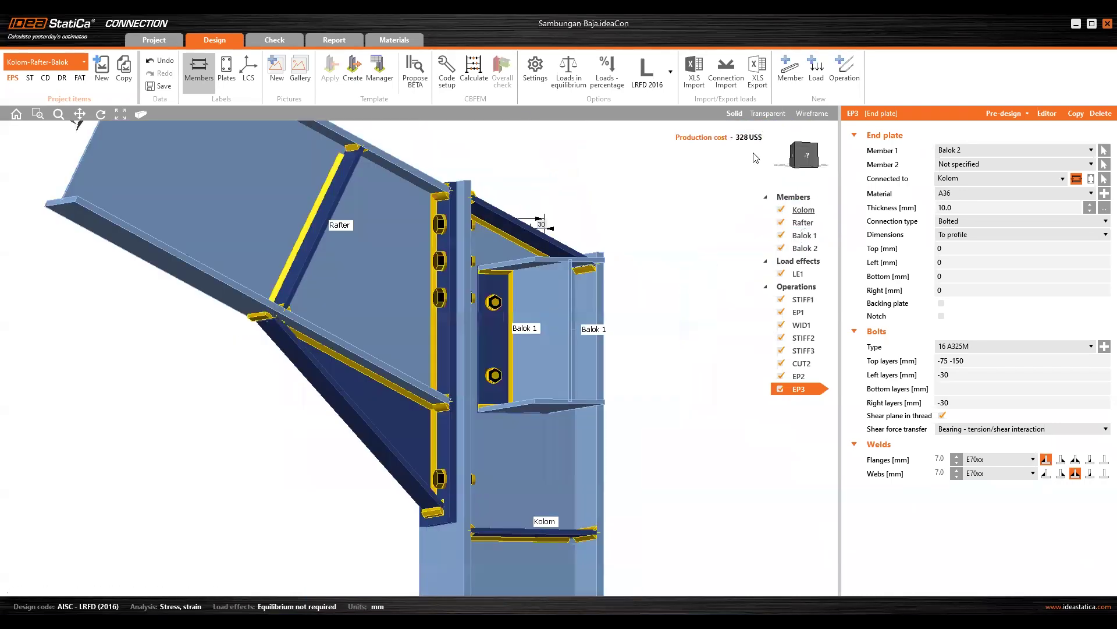
click(800, 157)
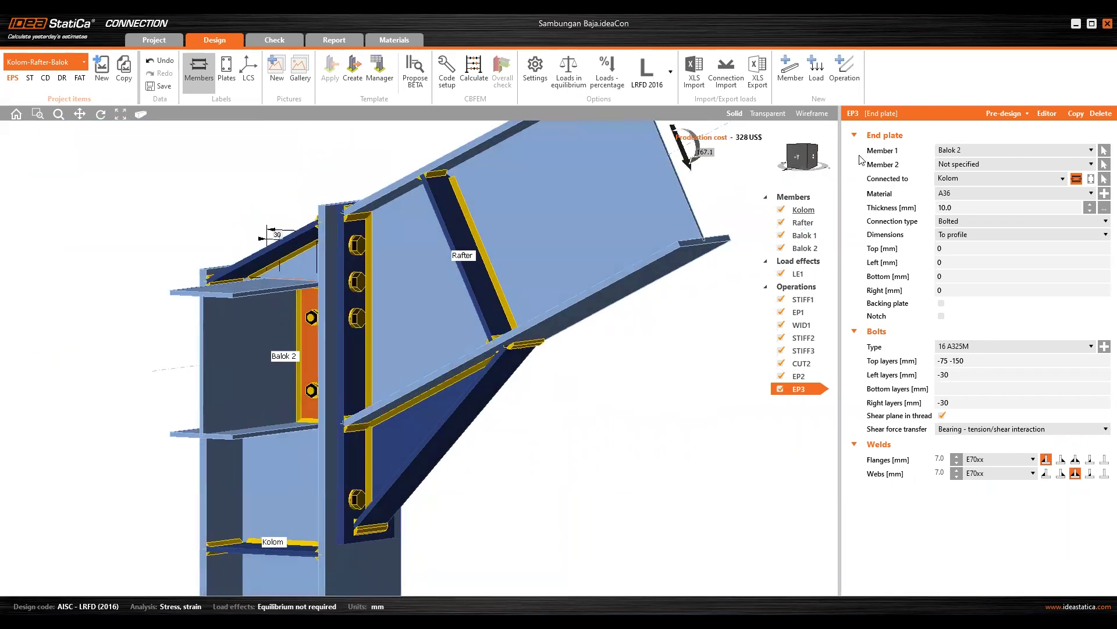
click(812, 164)
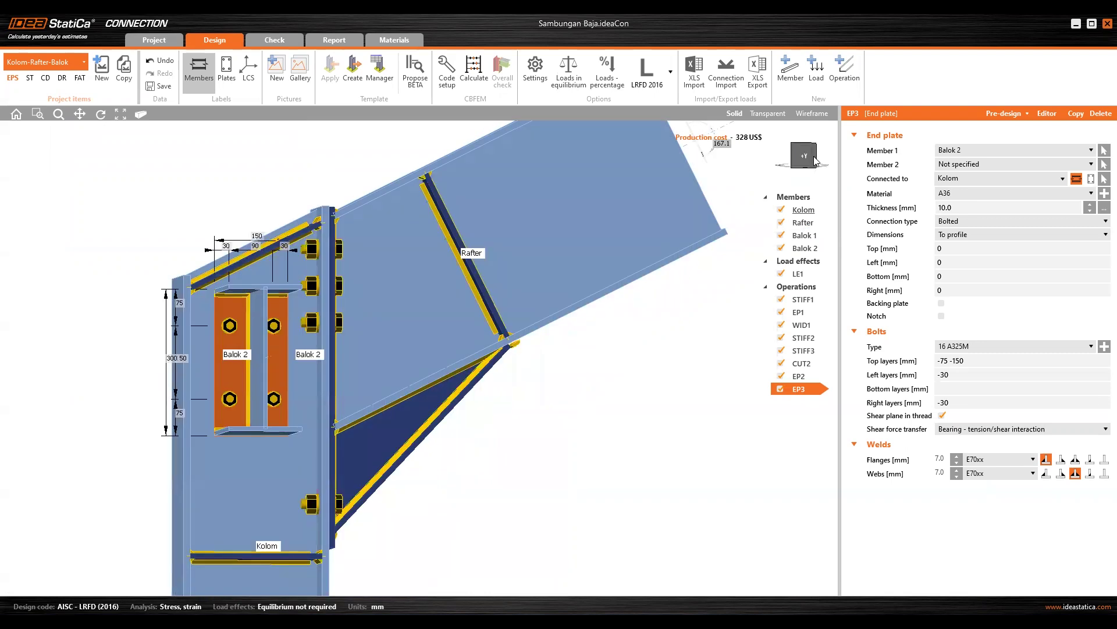
click(799, 377)
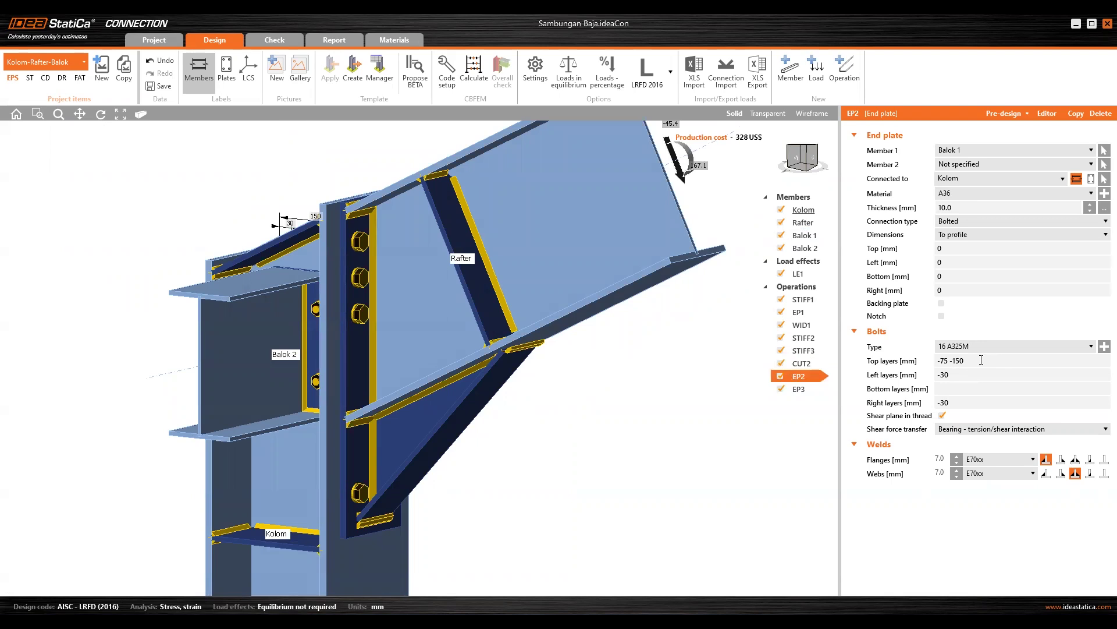
click(887, 365)
key(Delete)
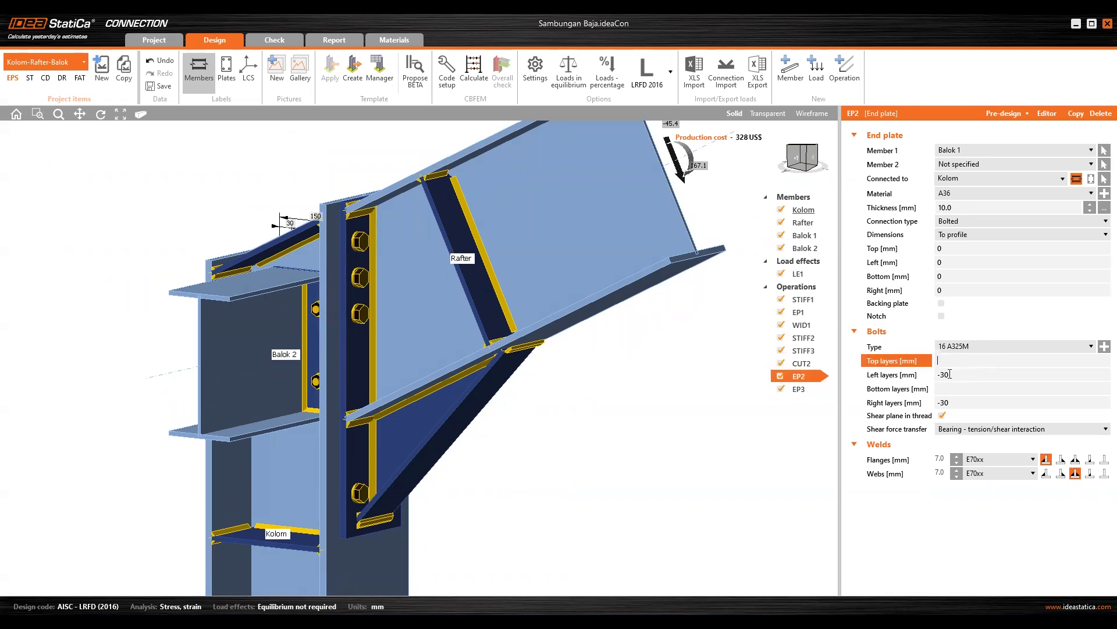
click(891, 375)
key(Delete)
click(899, 403)
key(Delete)
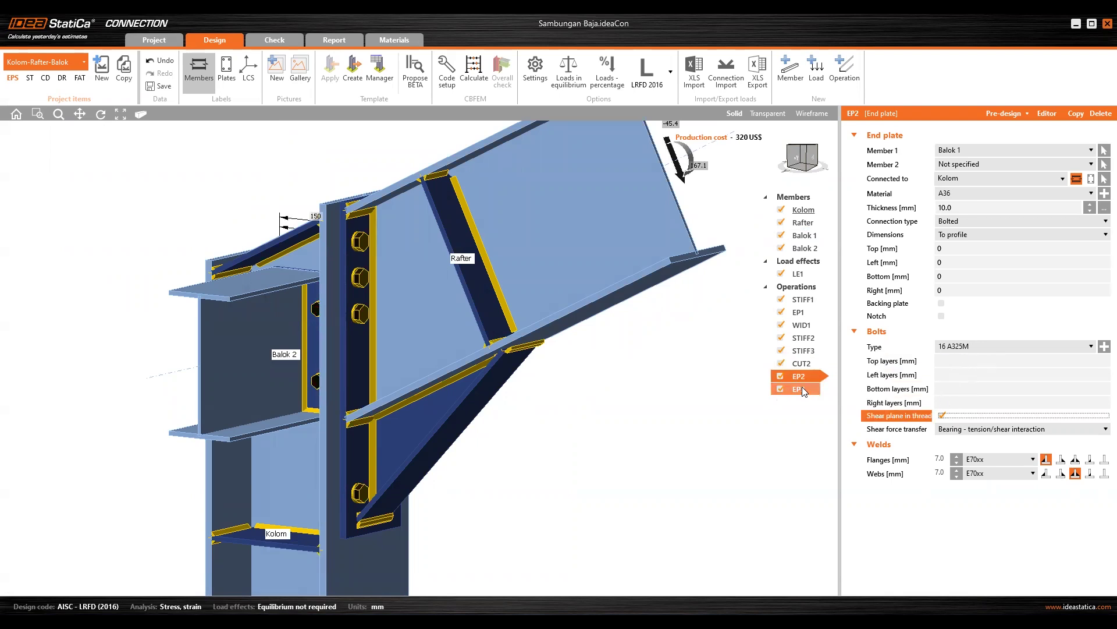
Clear the top, left and right bolt layers of Balok 2's end plate EP3
click(800, 386)
click(960, 365)
key(Delete)
click(964, 375)
key(Delete)
click(957, 402)
key(Delete)
click(961, 389)
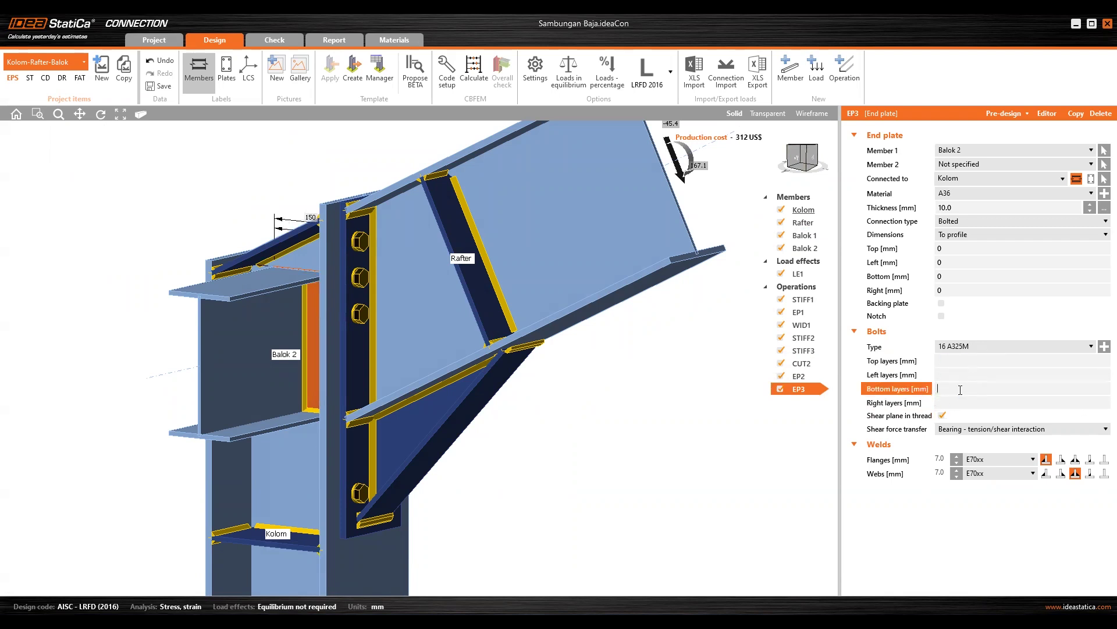
Add a Bolt/Anchor grid or Contact operation and set its items count to 3
click(812, 157)
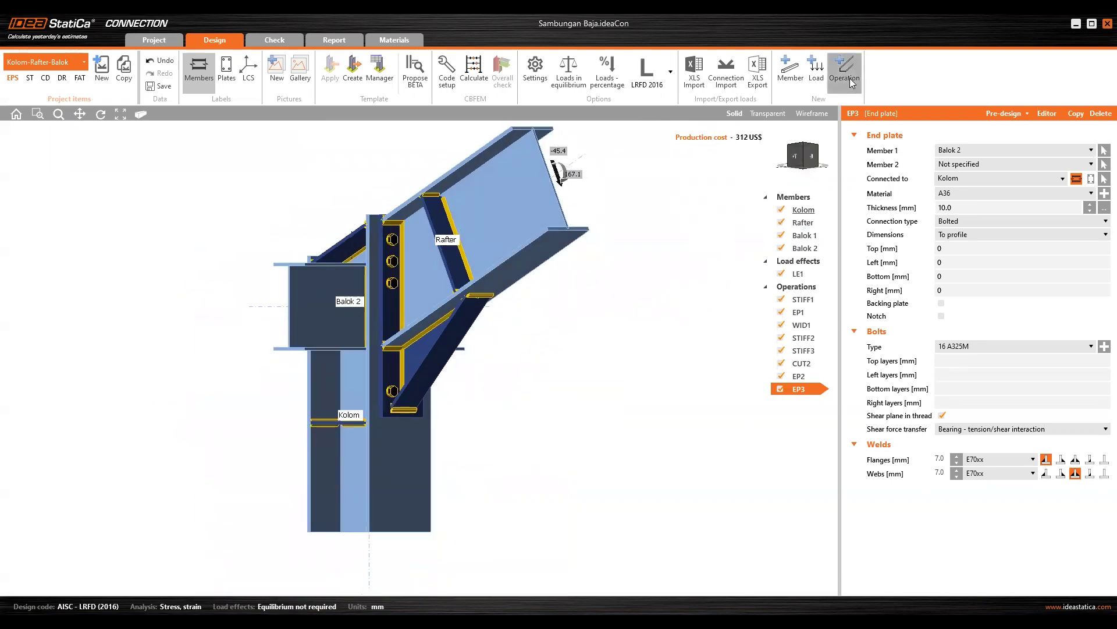
click(850, 78)
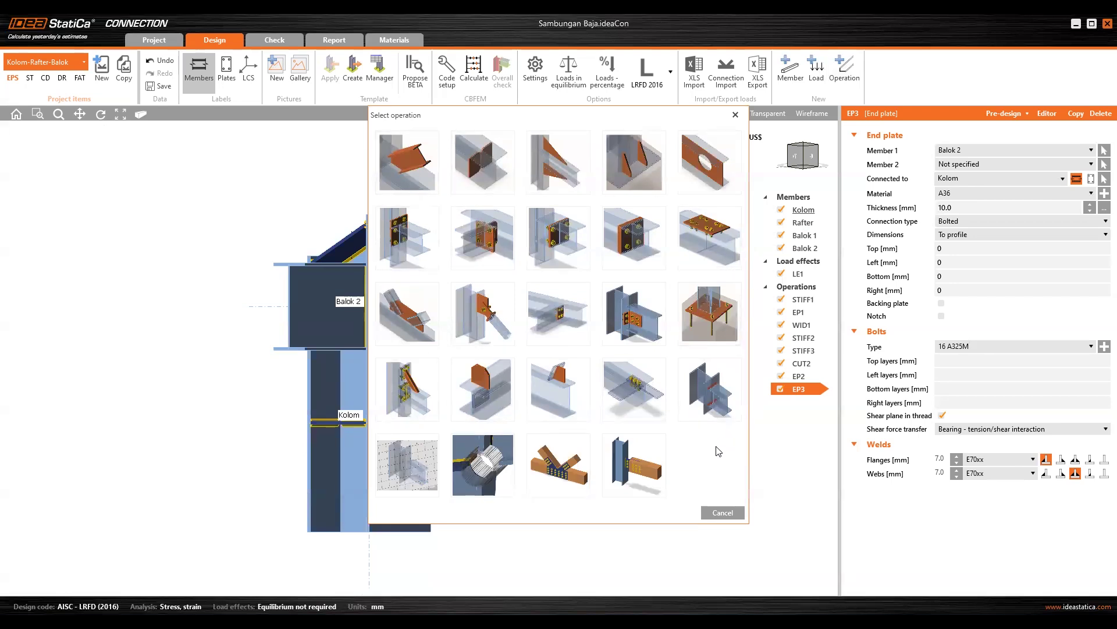
click(626, 391)
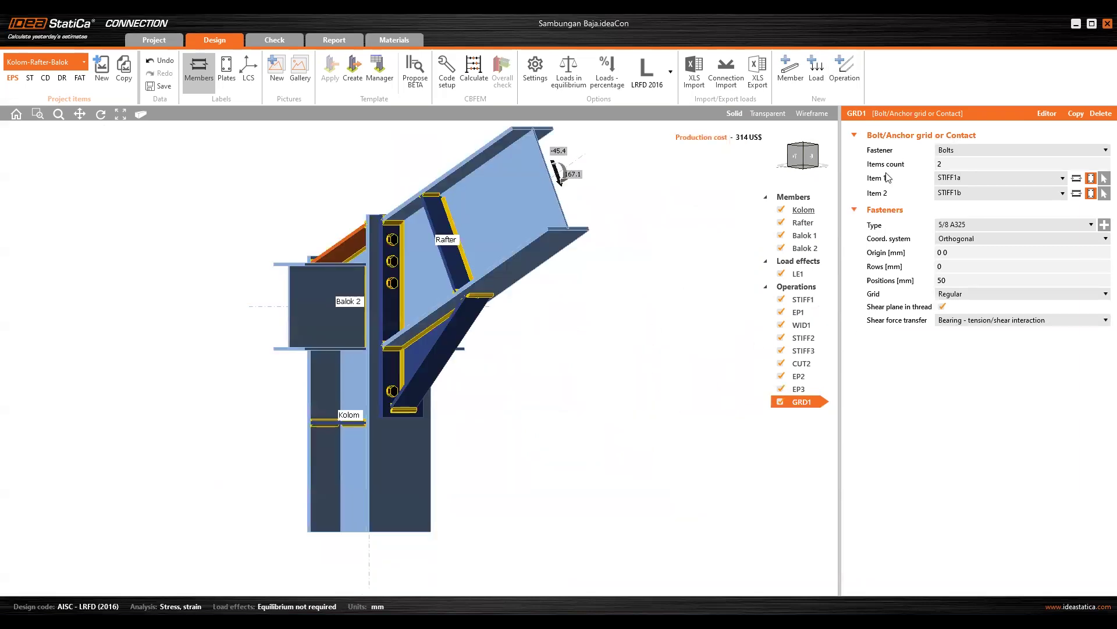
drag(814, 163, 762, 163)
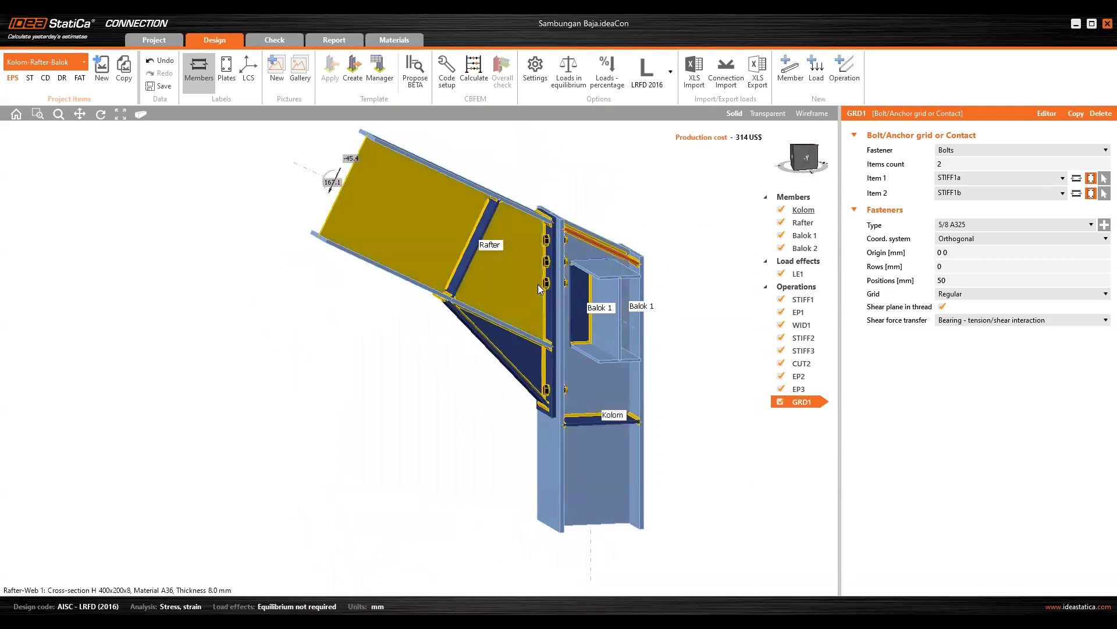
scroll(559, 283, up, 3)
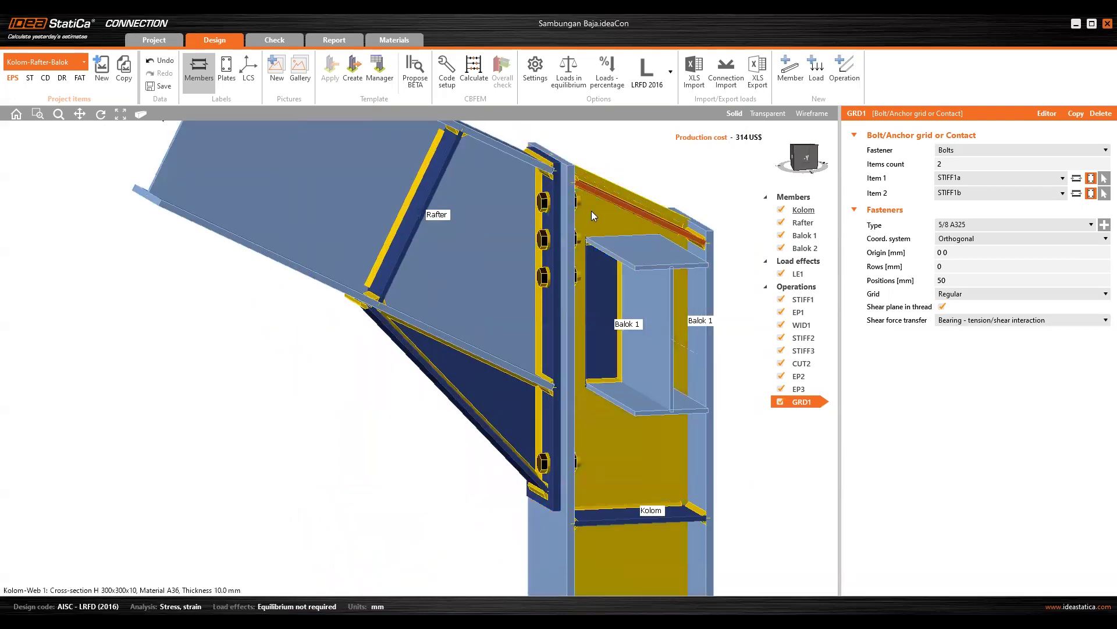
drag(798, 160, 843, 161)
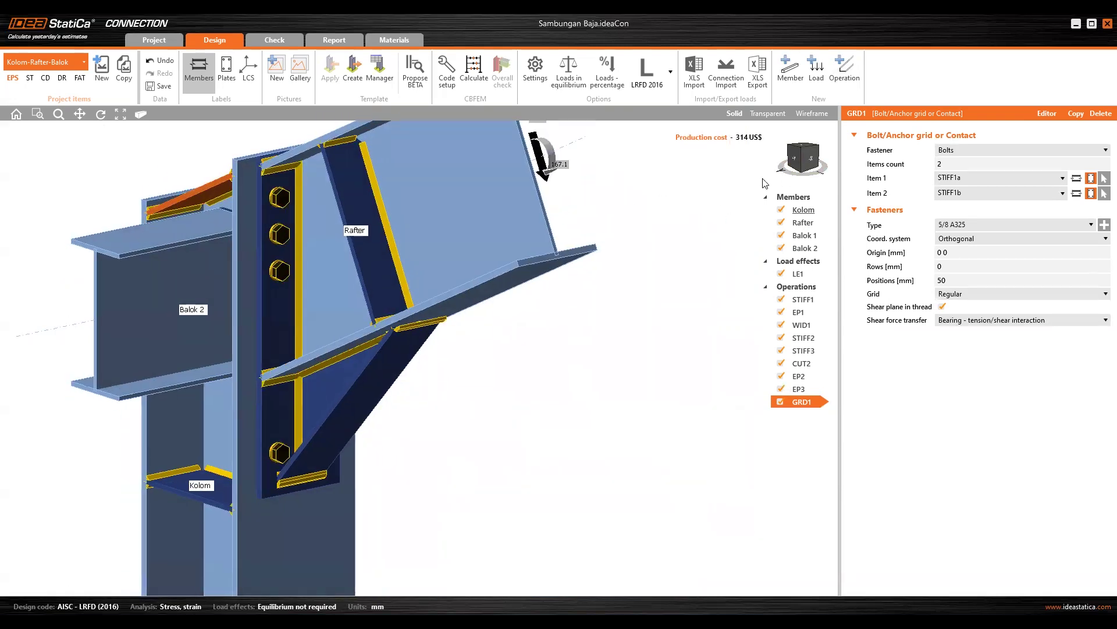
click(809, 159)
click(813, 157)
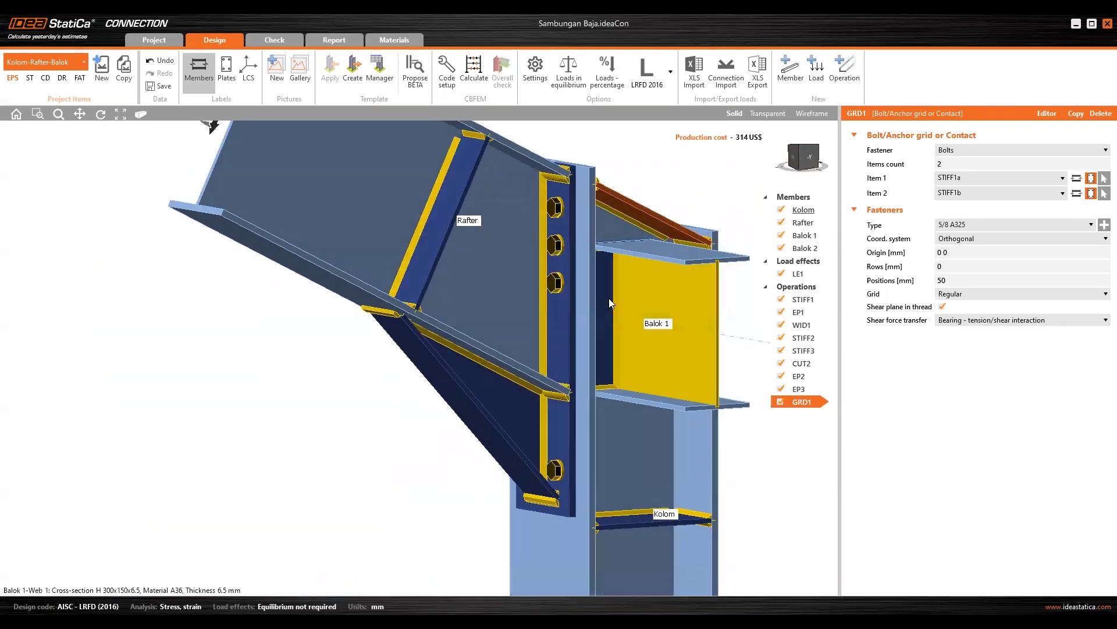
click(799, 156)
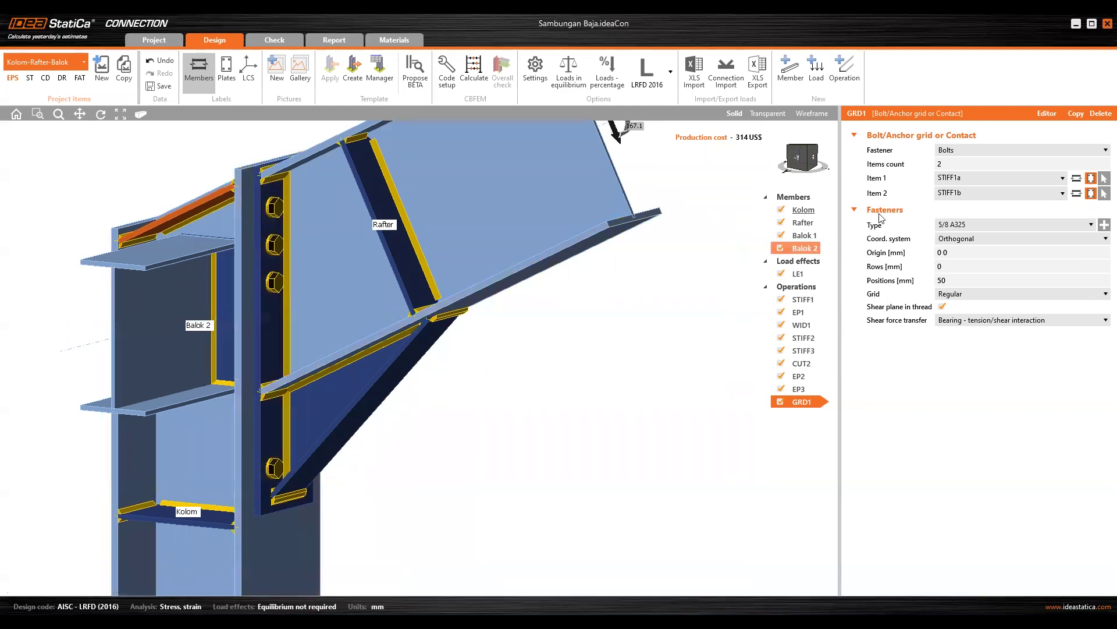
click(894, 158)
text(3)
key(Tab)
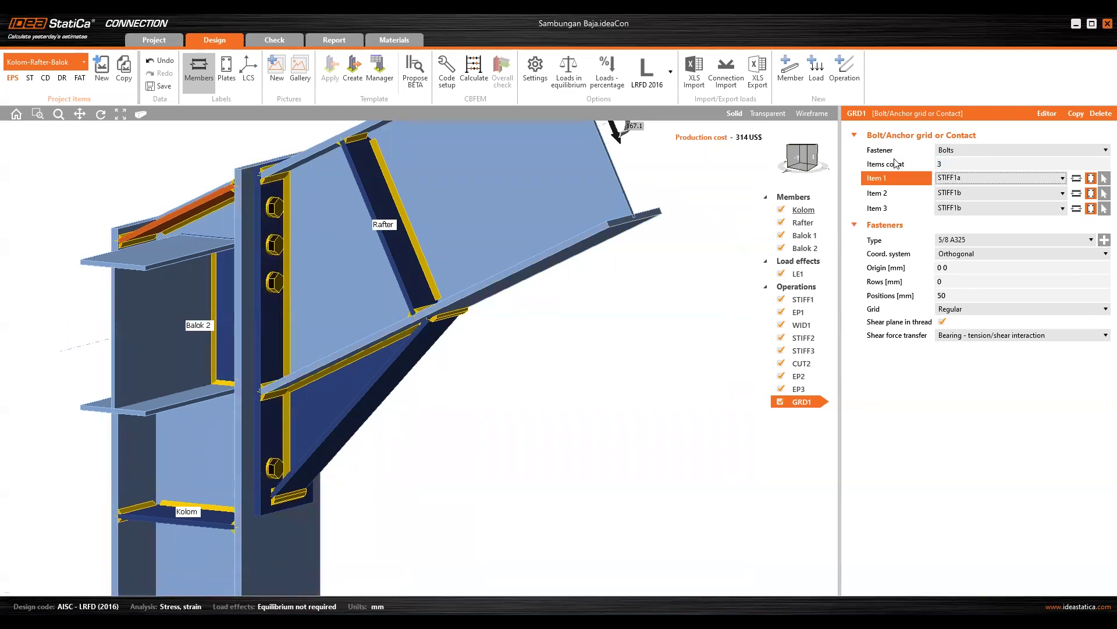
Assign EP2, the column web Kolom | Web 1 and EP3 as items 1, 2 and 3 of the bolt grid
click(1036, 177)
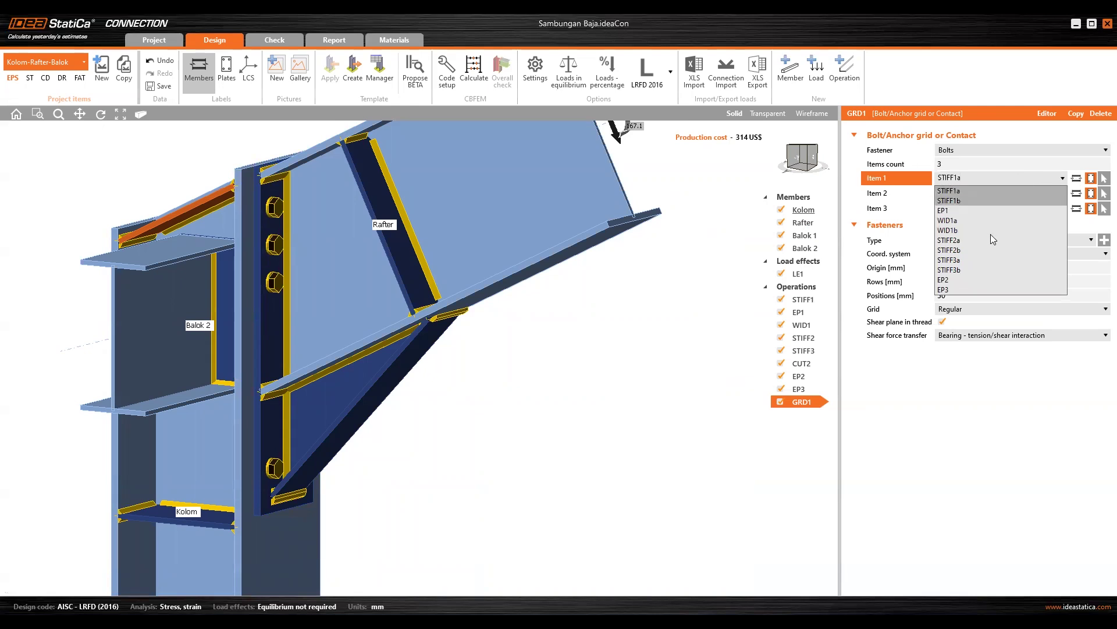
click(952, 281)
click(1026, 204)
click(961, 230)
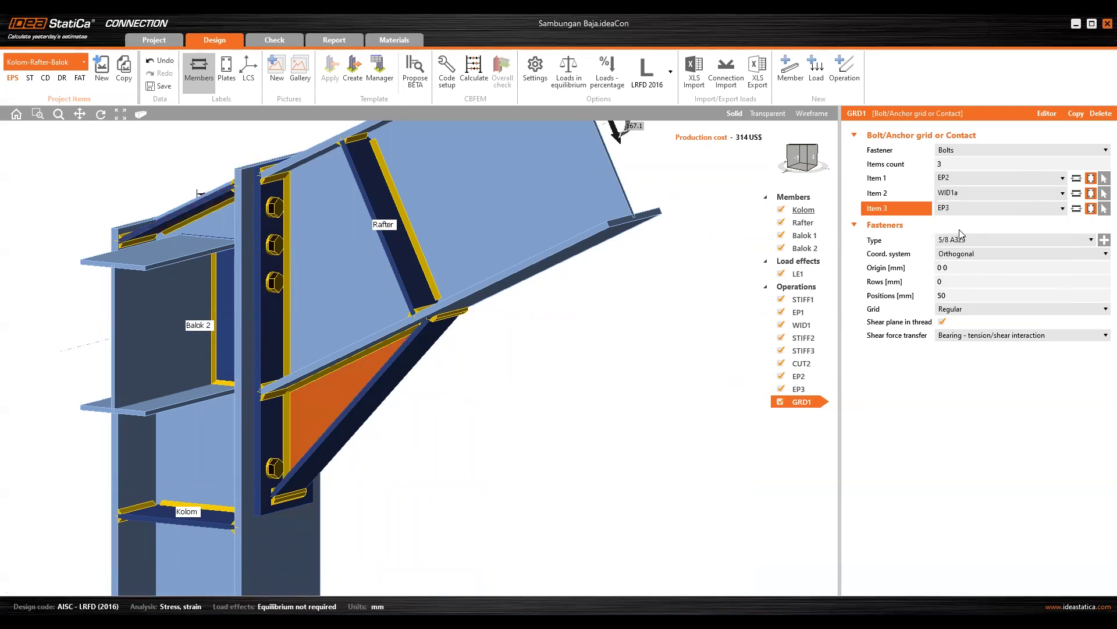
click(1076, 195)
click(1090, 194)
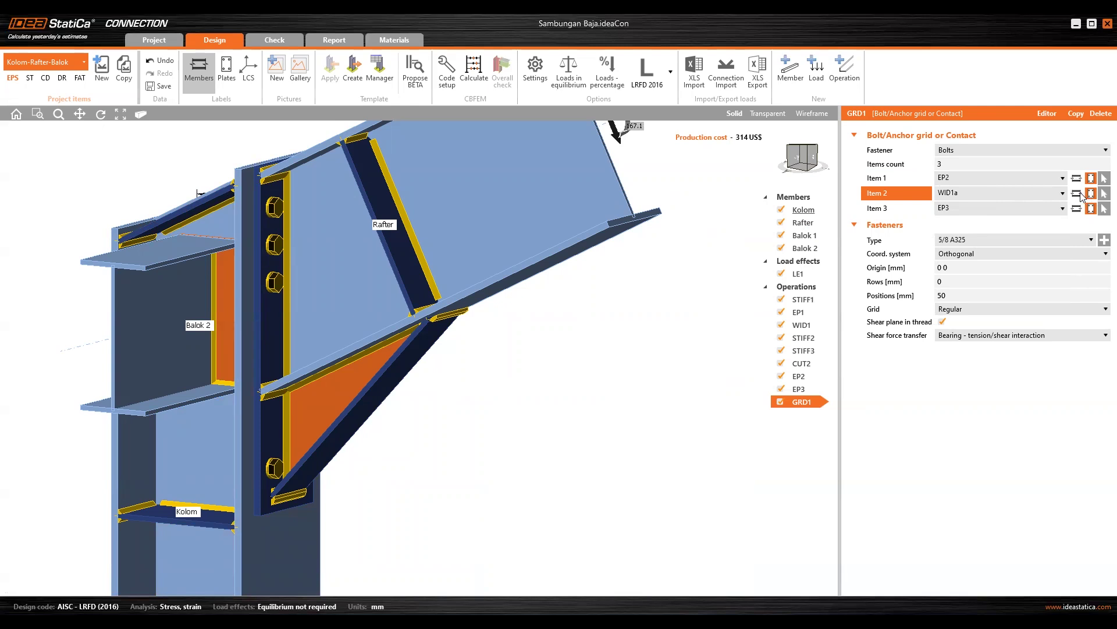
click(1077, 194)
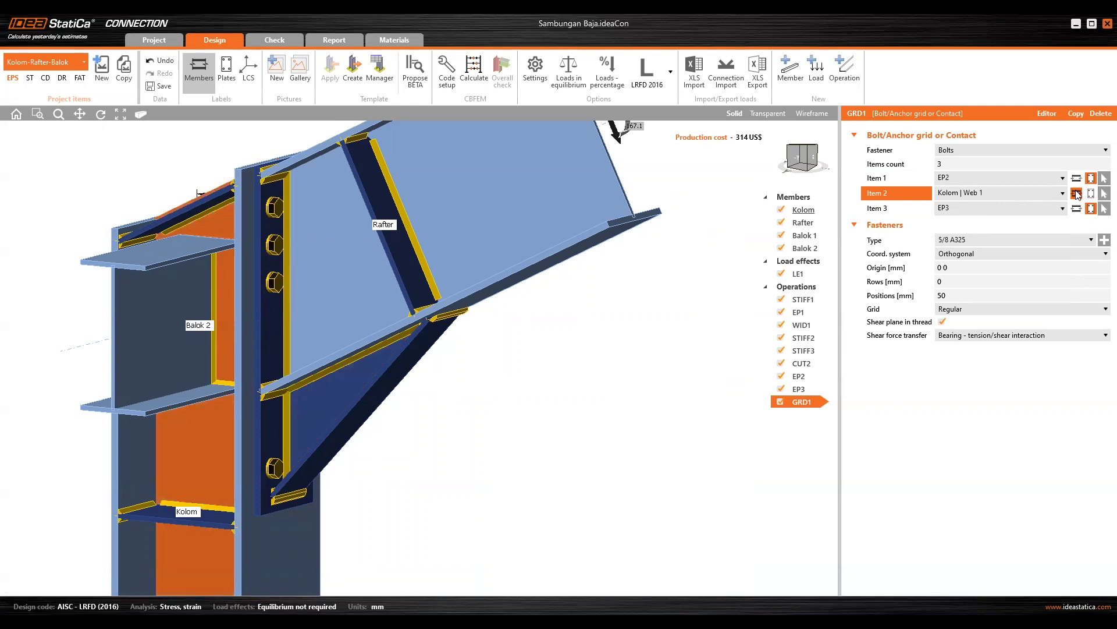
click(1035, 196)
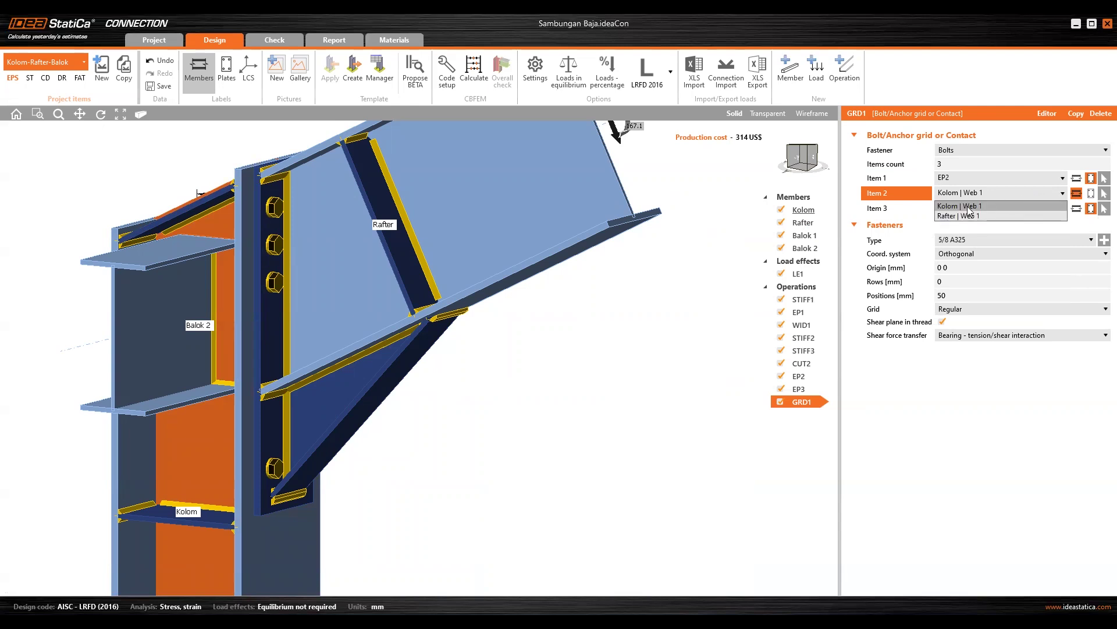
click(969, 206)
Examine the plates joined by the bolt grid from both sides of the column, and reselect operation GRD1
mouse_move(810, 159)
mouse_down()
mouse_move(764, 169)
mouse_move(806, 163)
mouse_up()
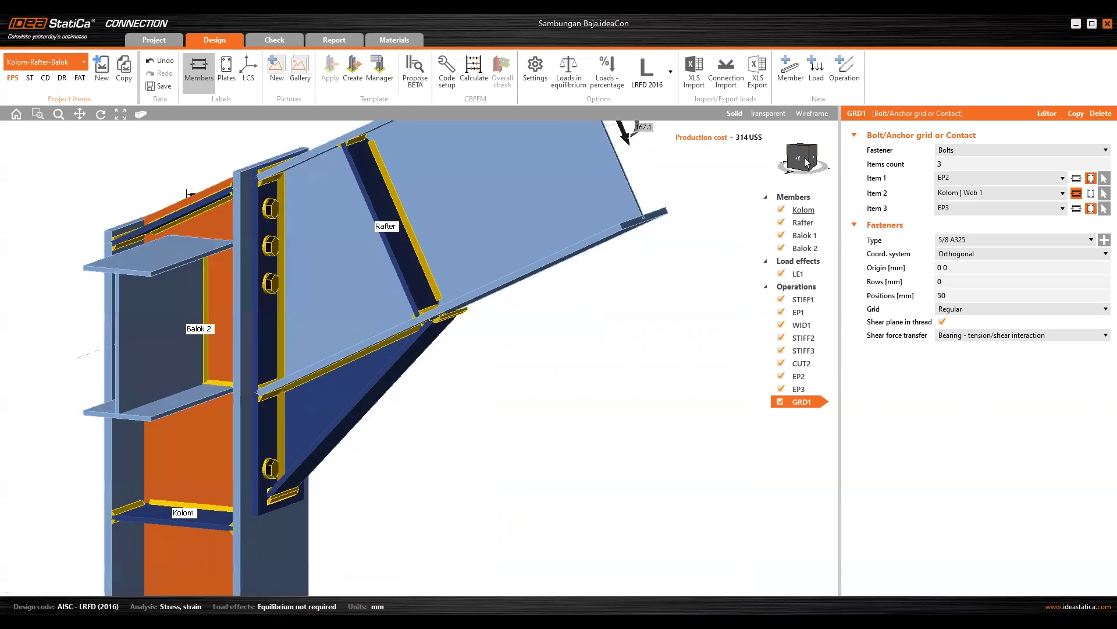
scroll(497, 228, up, 2)
scroll(561, 268, up, 2)
scroll(386, 287, up, 5)
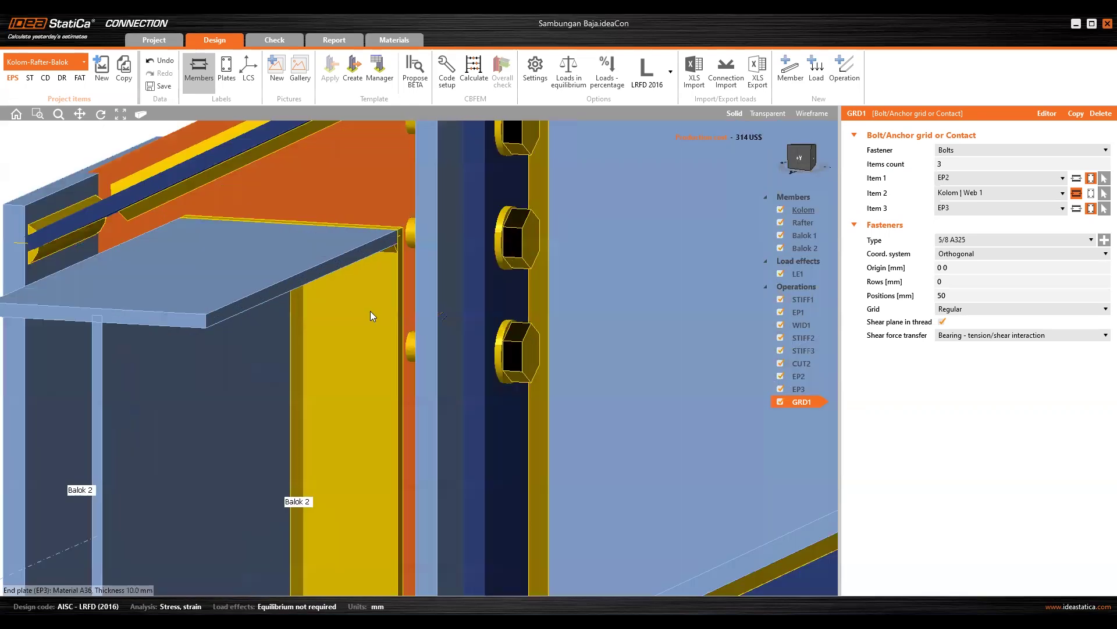
scroll(370, 314, down, 2)
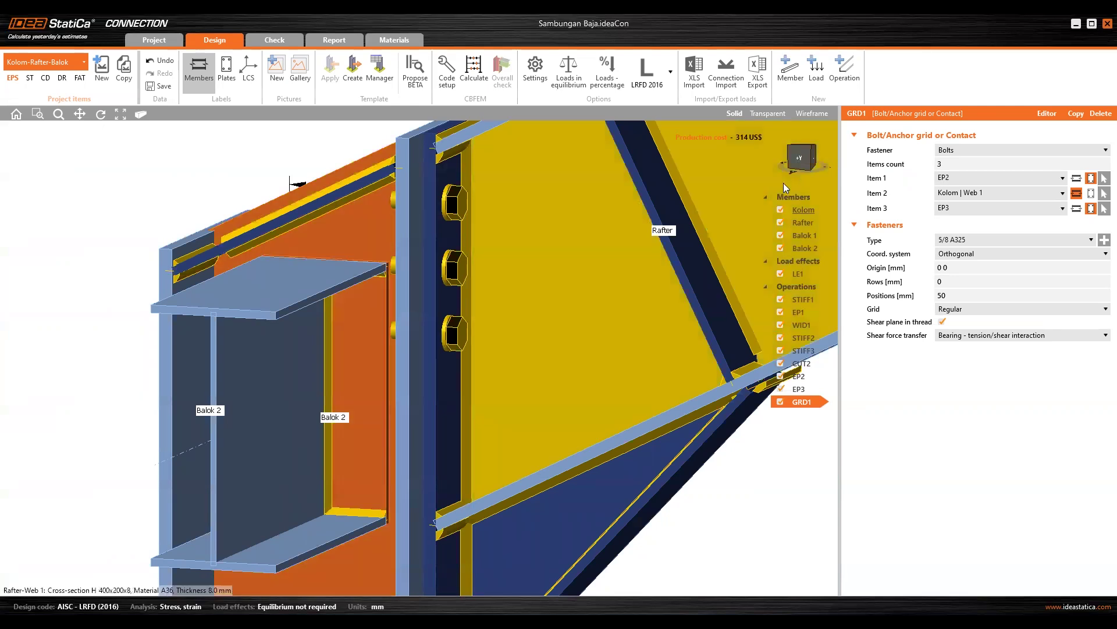
click(783, 182)
right_drag(803, 162, 694, 245)
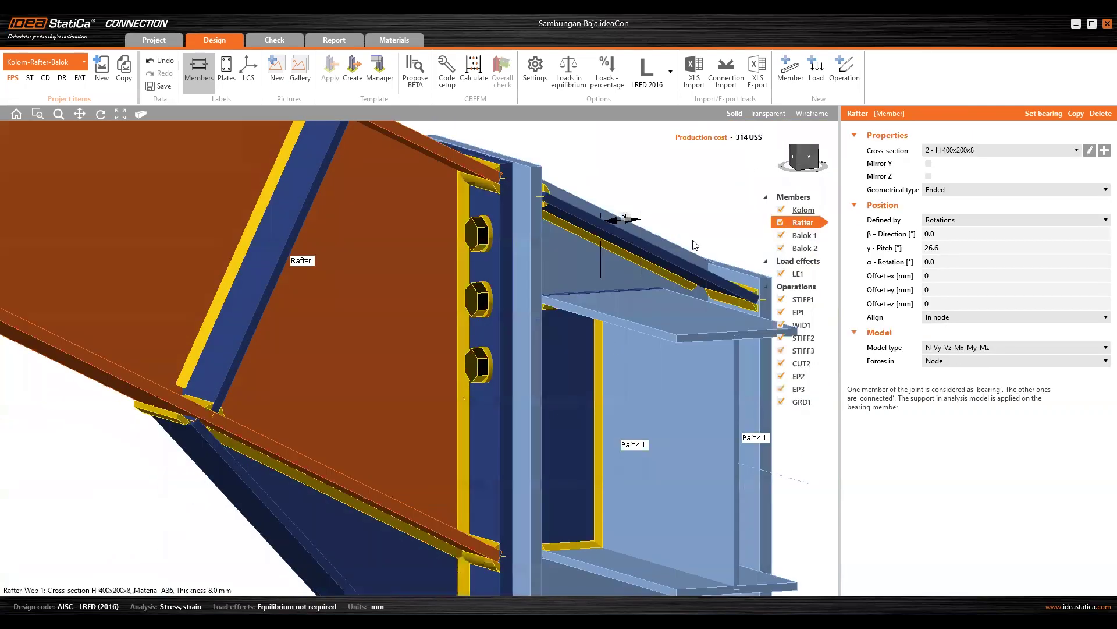
right_drag(795, 160, 818, 175)
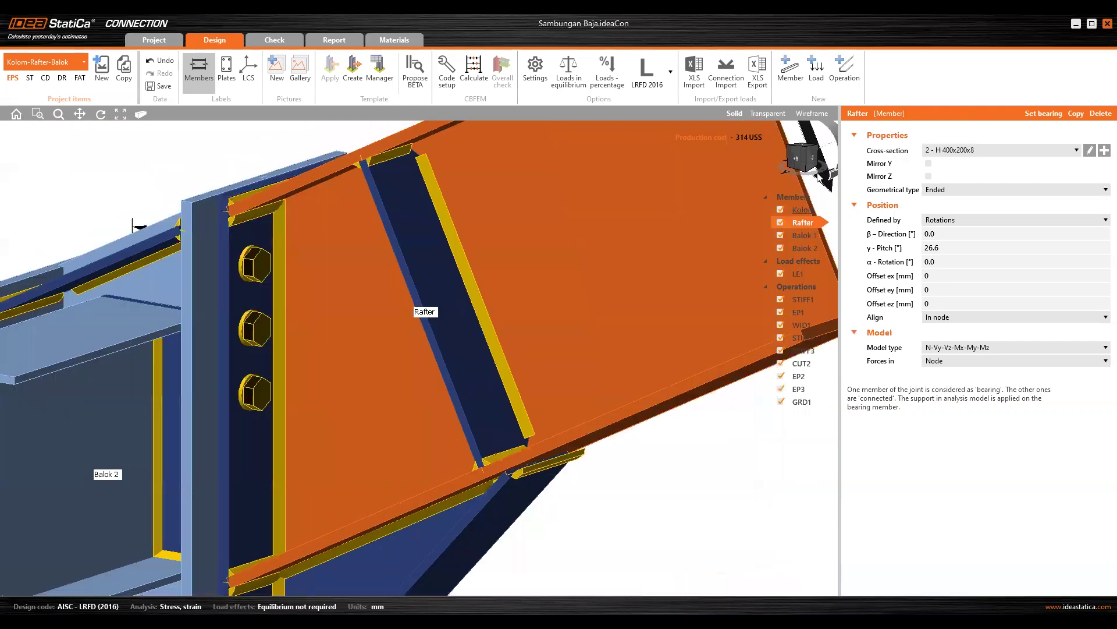
click(817, 175)
click(801, 402)
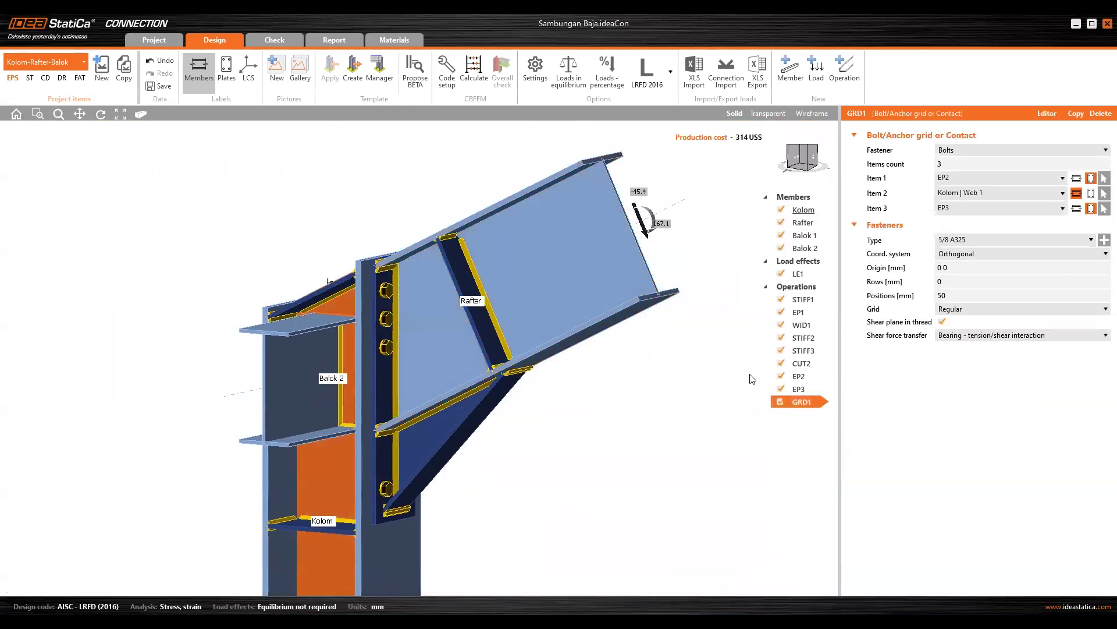
Try a bolt position of 0 mm for the grid at the beam end plates, and undo the change
click(807, 160)
click(807, 158)
click(806, 159)
click(806, 157)
click(807, 159)
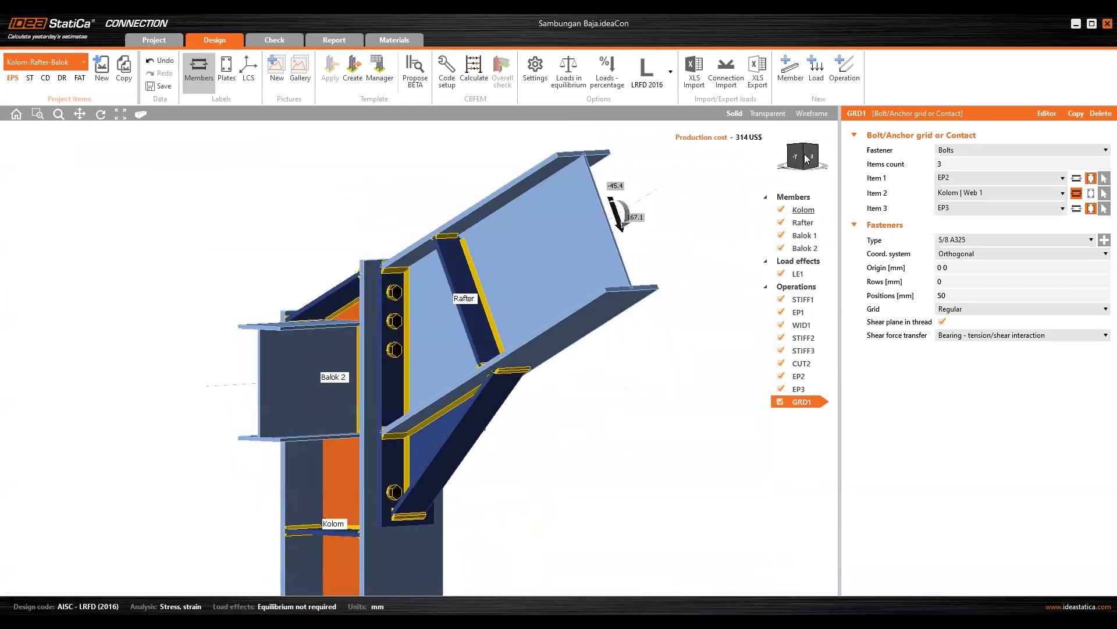
click(806, 160)
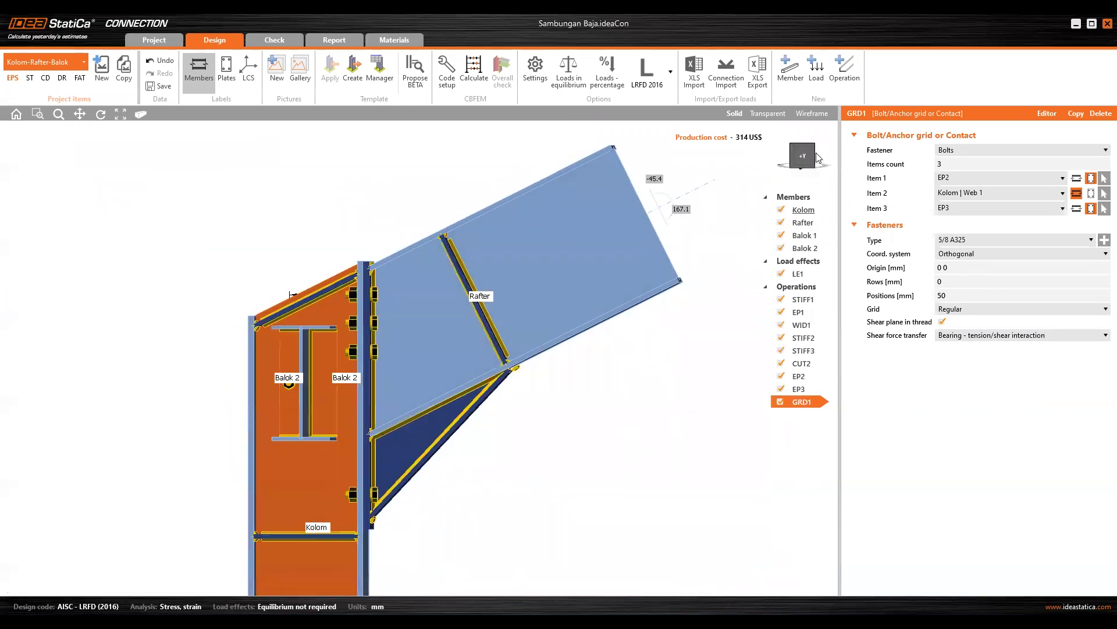
scroll(261, 396, up, 5)
scroll(310, 387, up, 2)
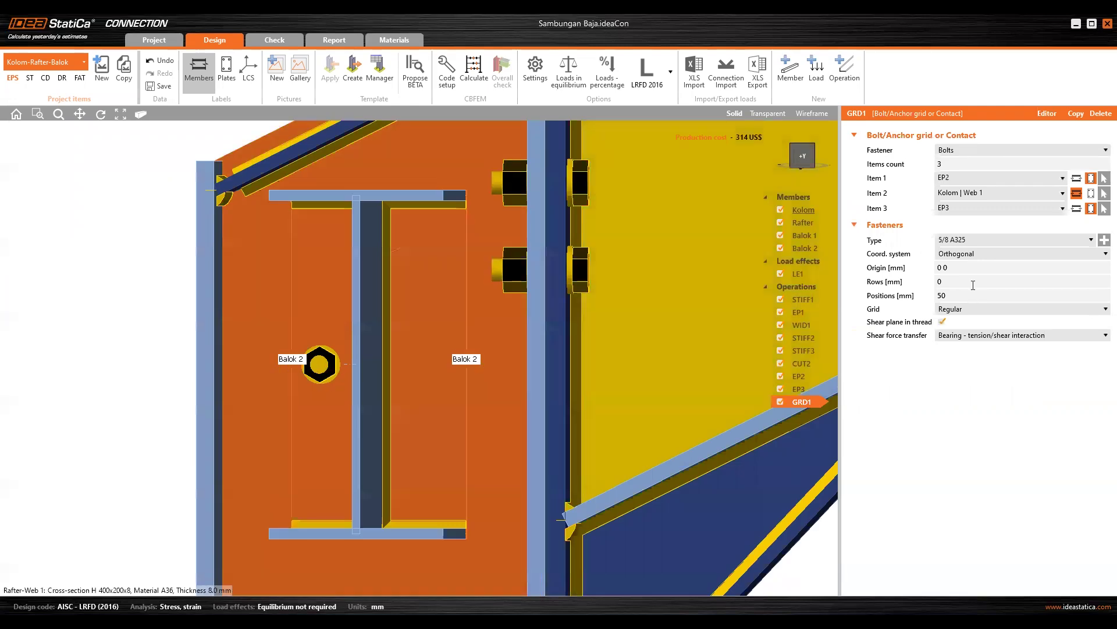
click(876, 295)
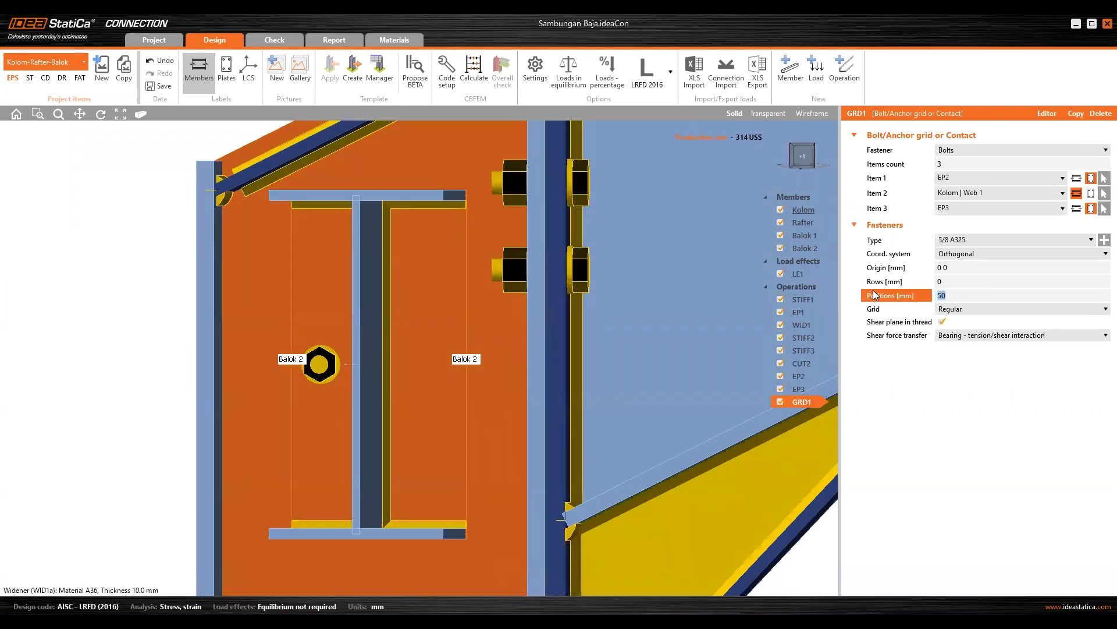
text(0)
key(Tab)
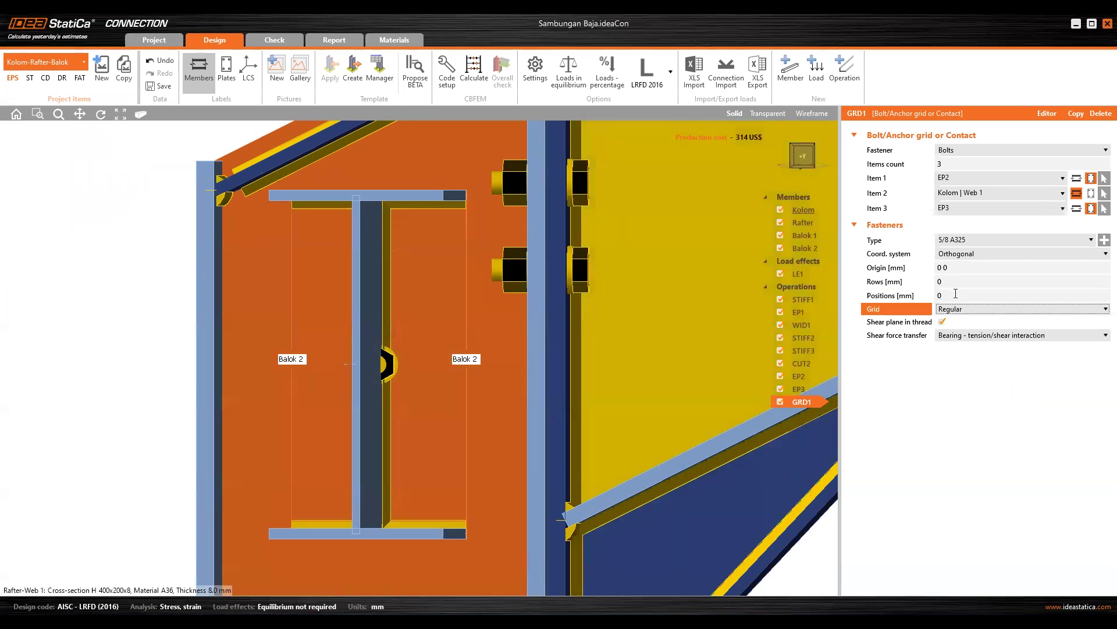
key(ctrl+z)
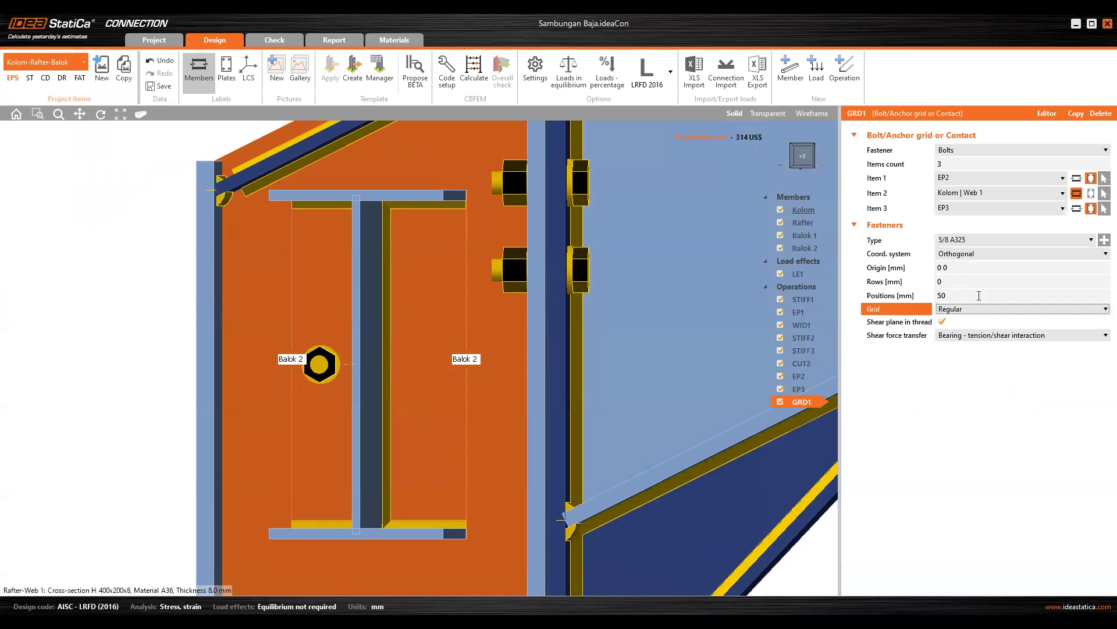
Try bolt positions of 40 mm and 45 mm for grid GRD1, and restore the position to 50 mm
click(977, 294)
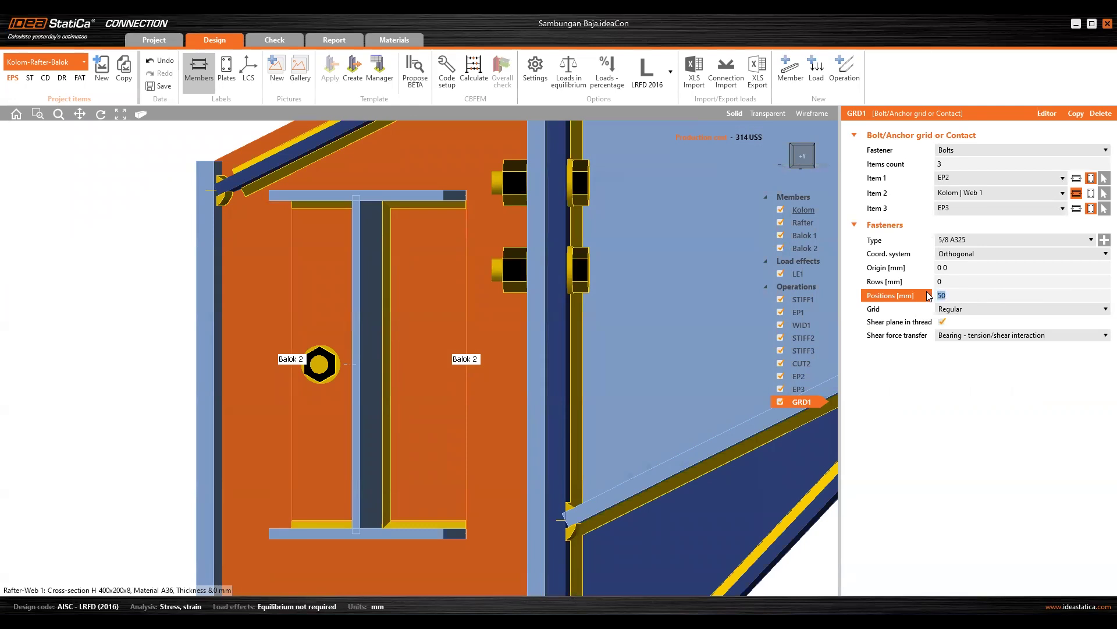
text(40)
key(Tab)
click(868, 299)
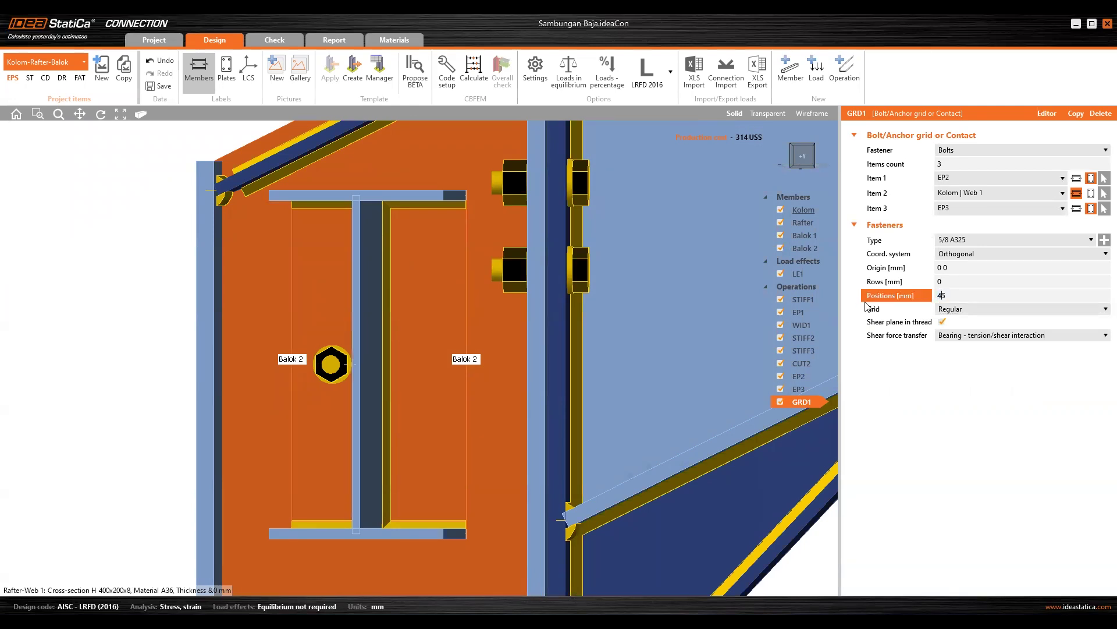
key(Tab)
click(892, 295)
text(50)
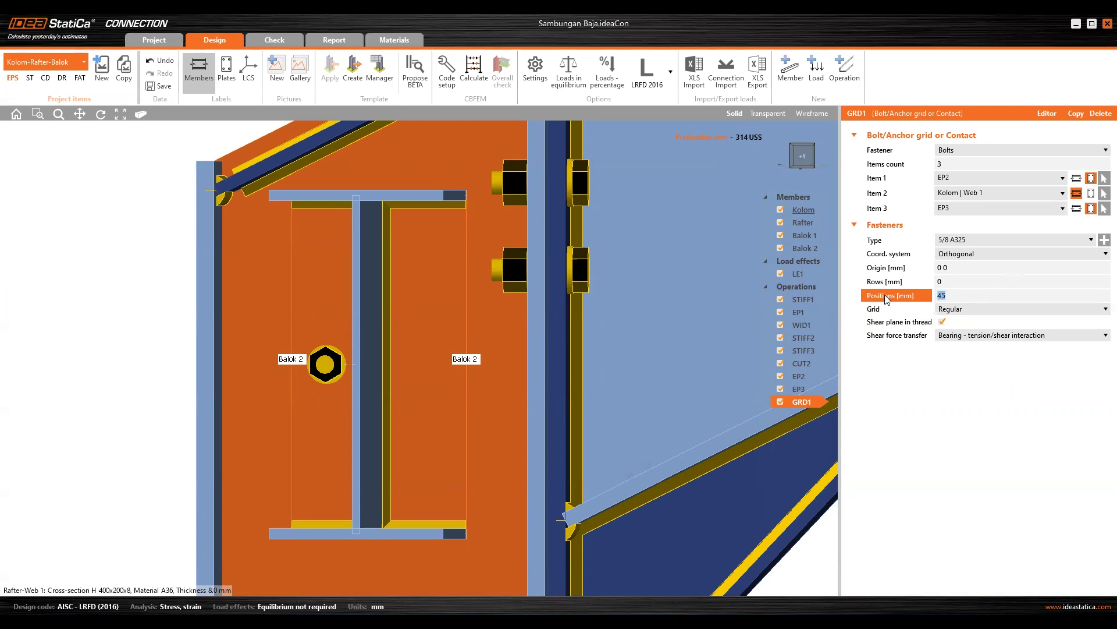
key(Tab)
Set the bolt positions of GRD1 to 50; -50 mm, check the bolts from the column's opposite side, and reselect GRD1
click(959, 294)
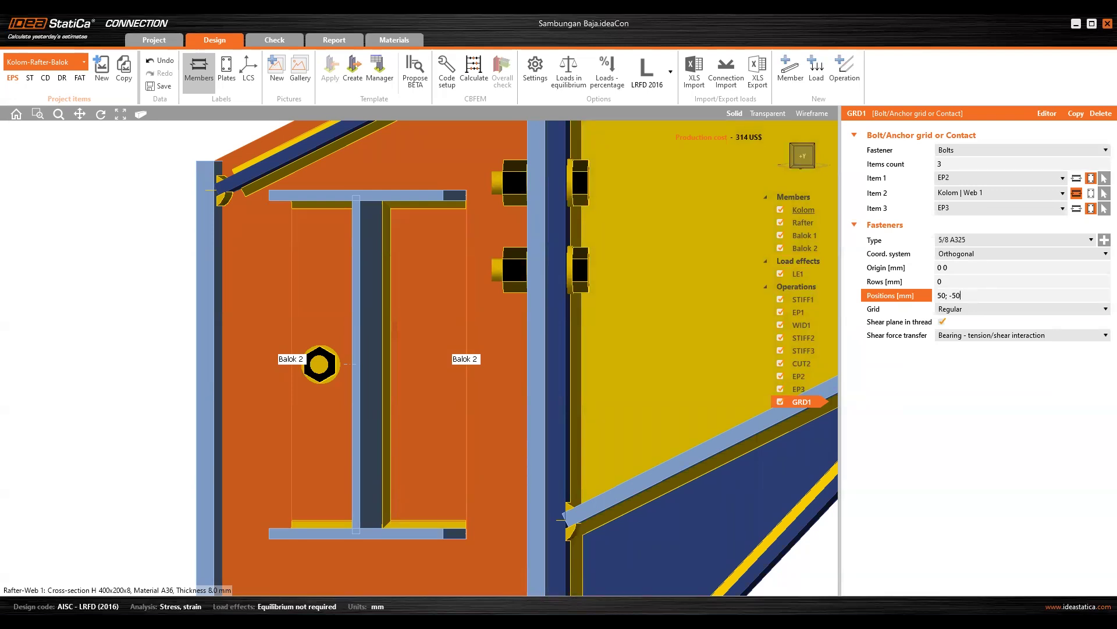
key(Return)
click(794, 165)
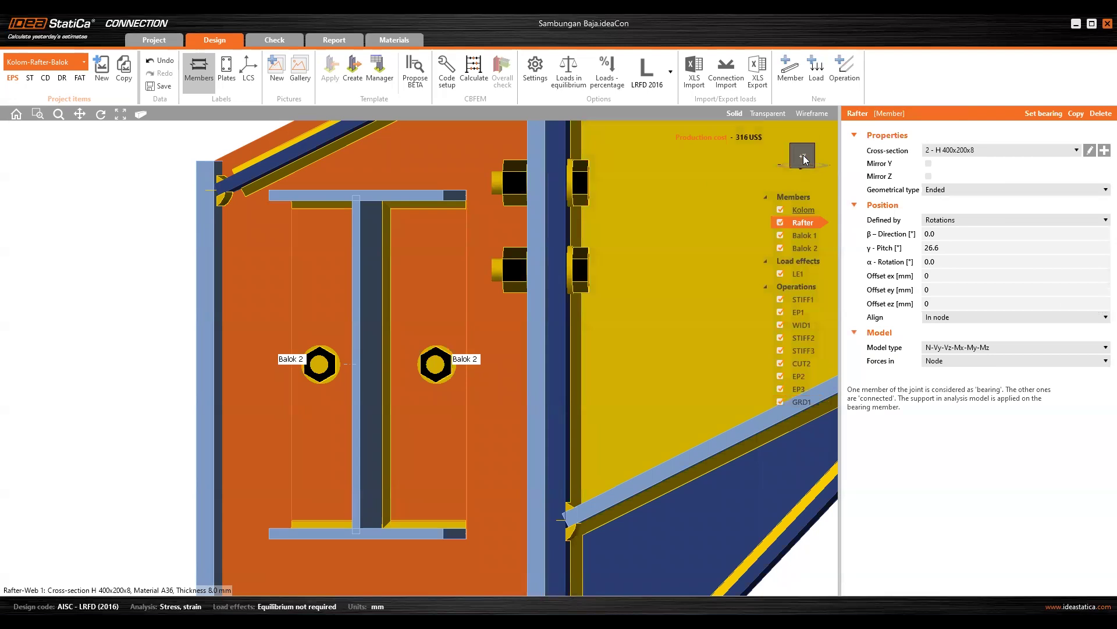
click(803, 155)
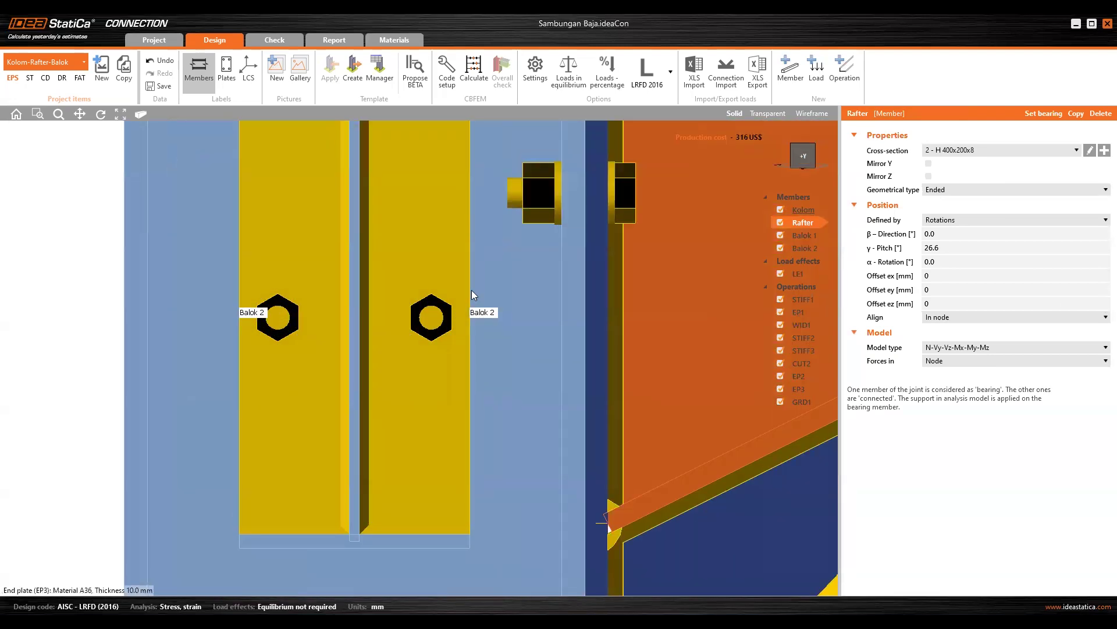
click(801, 402)
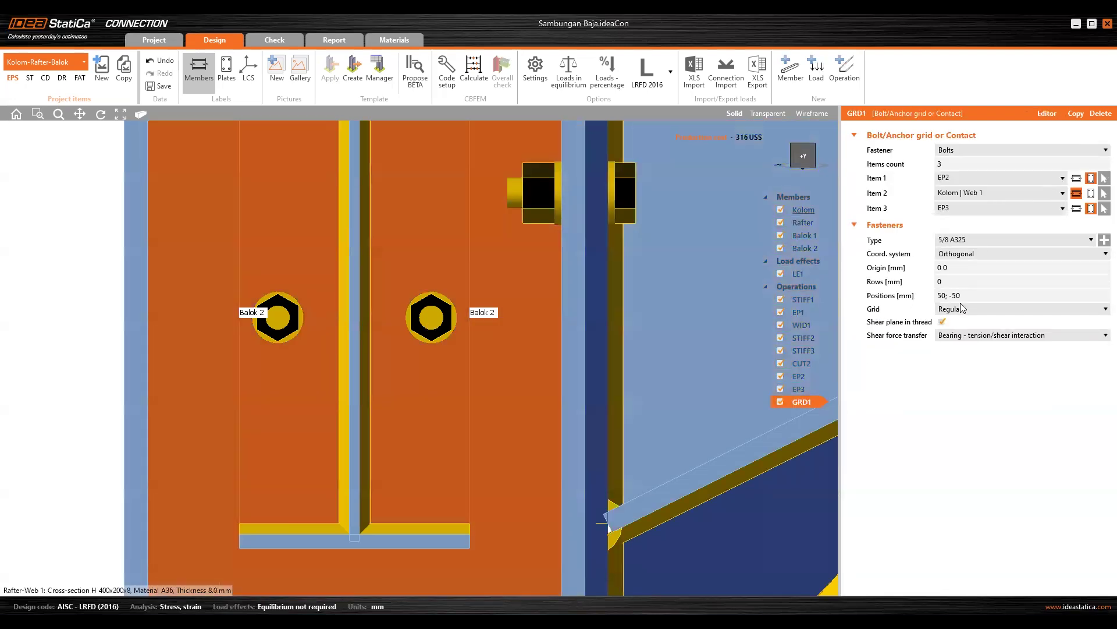
Try the relative notation 50 -100 for the bolt grid's positions, and restore them to 50; -50 mm
drag(959, 295, 946, 291)
text(-100)
key(Tab)
click(960, 295)
key(Left)
key(Left)
key(Left)
key(Left)
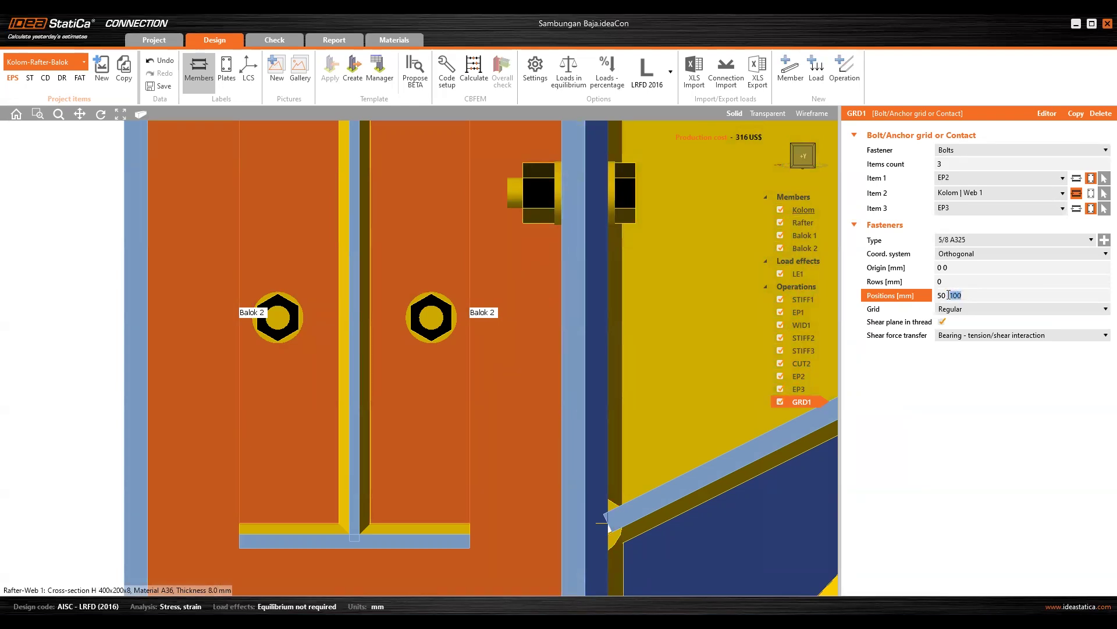
drag(944, 295, 935, 299)
text(;)
key(Tab)
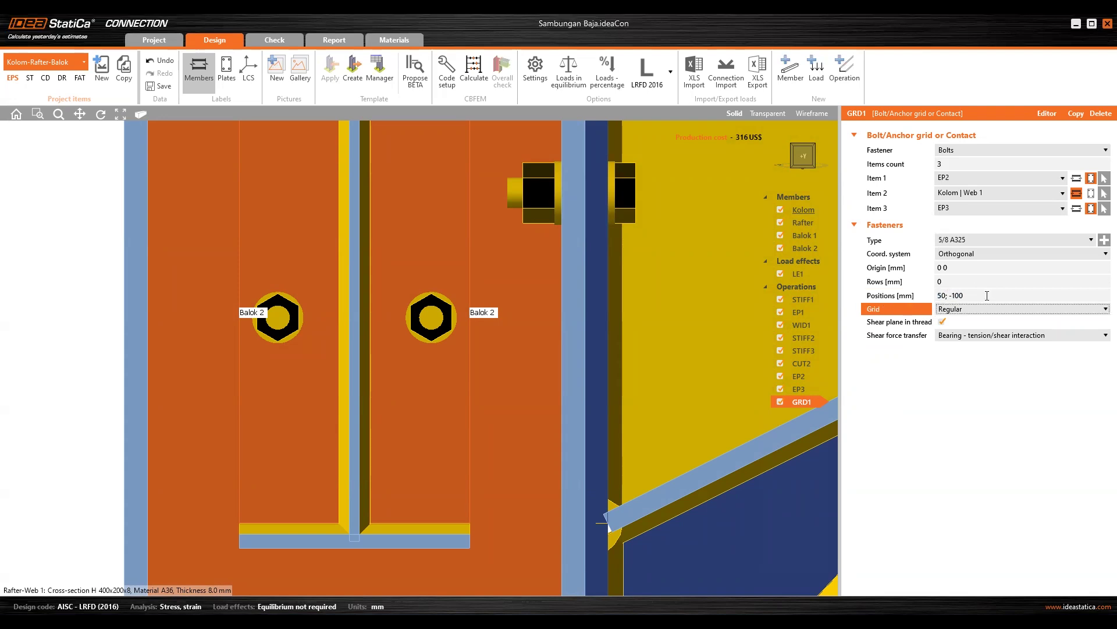
click(958, 295)
key(BackSpace)
key(Tab)
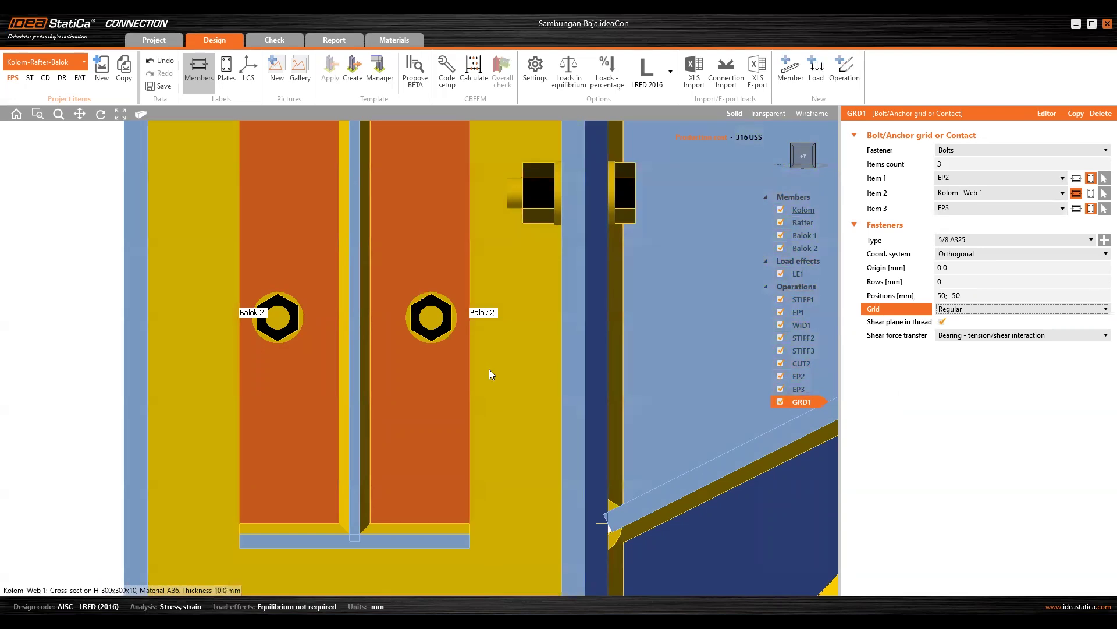
Set the bolt grid's rows to 75; -75 mm
click(887, 284)
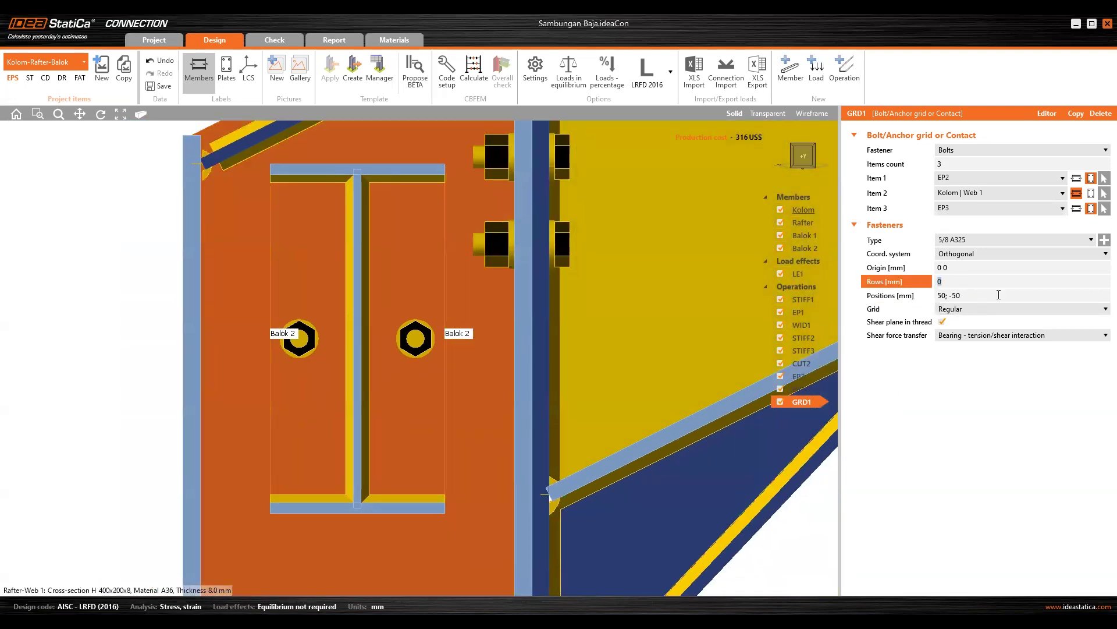
text(75)
key(Tab)
click(959, 280)
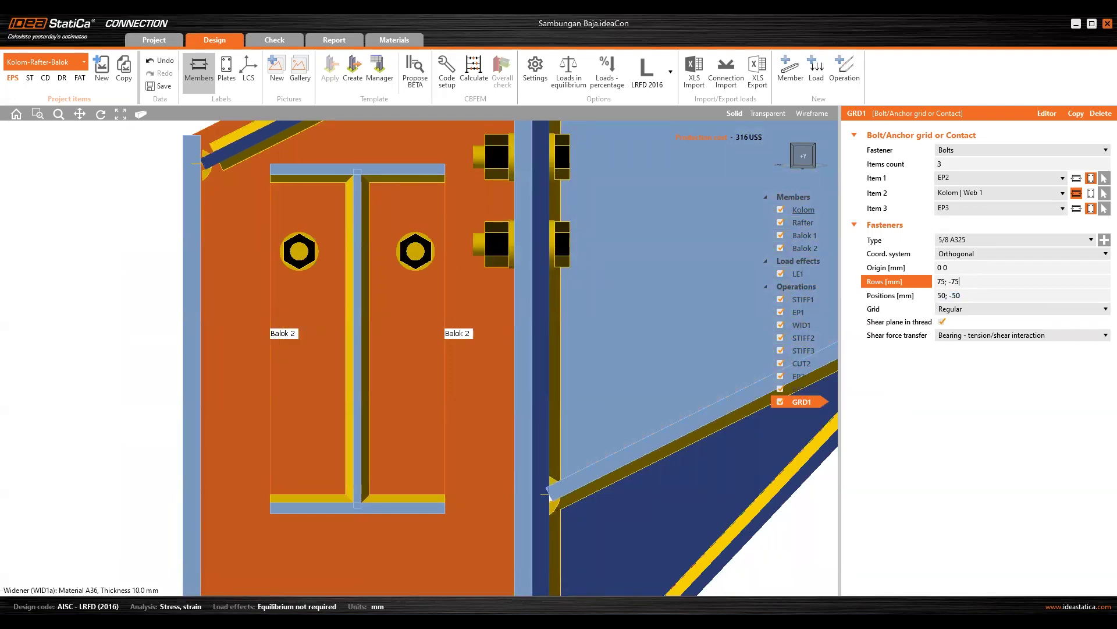
text(; -75)
Try the relative notation 75 -150 for the bolt grid's rows, and restore them to 75; -75 mm
text(-)
text(150)
key(Tab)
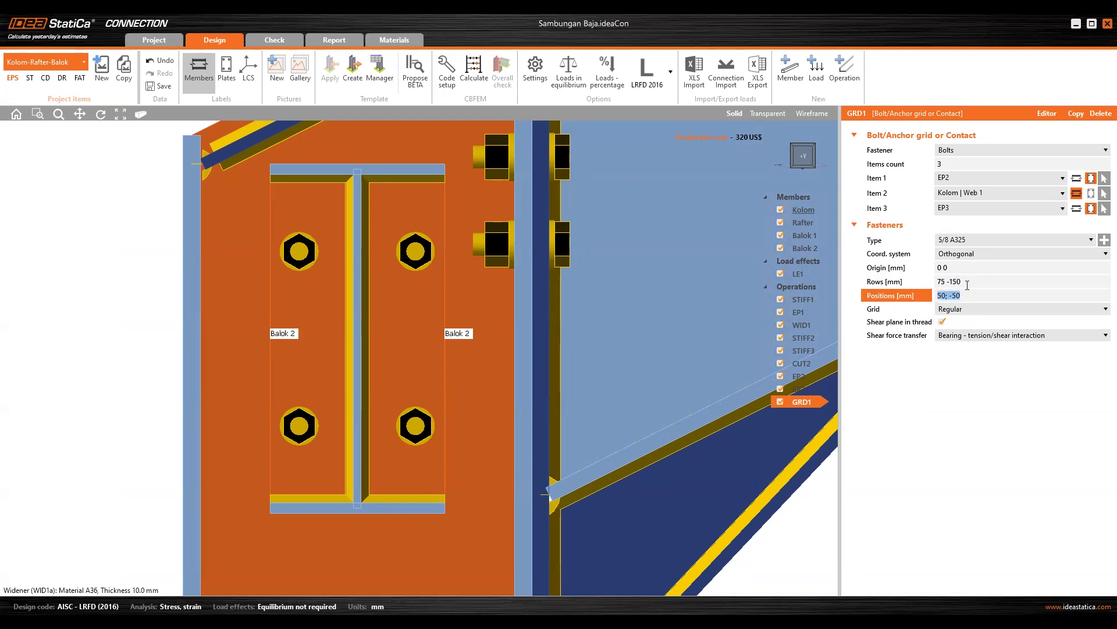
drag(967, 285, 945, 278)
text(;)
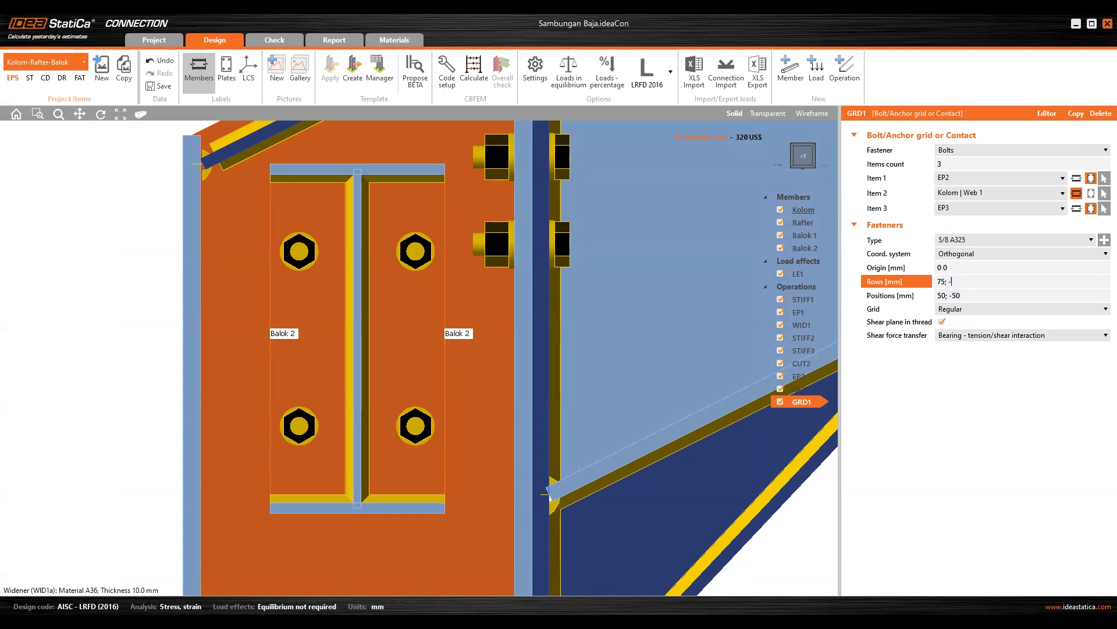
key(Tab)
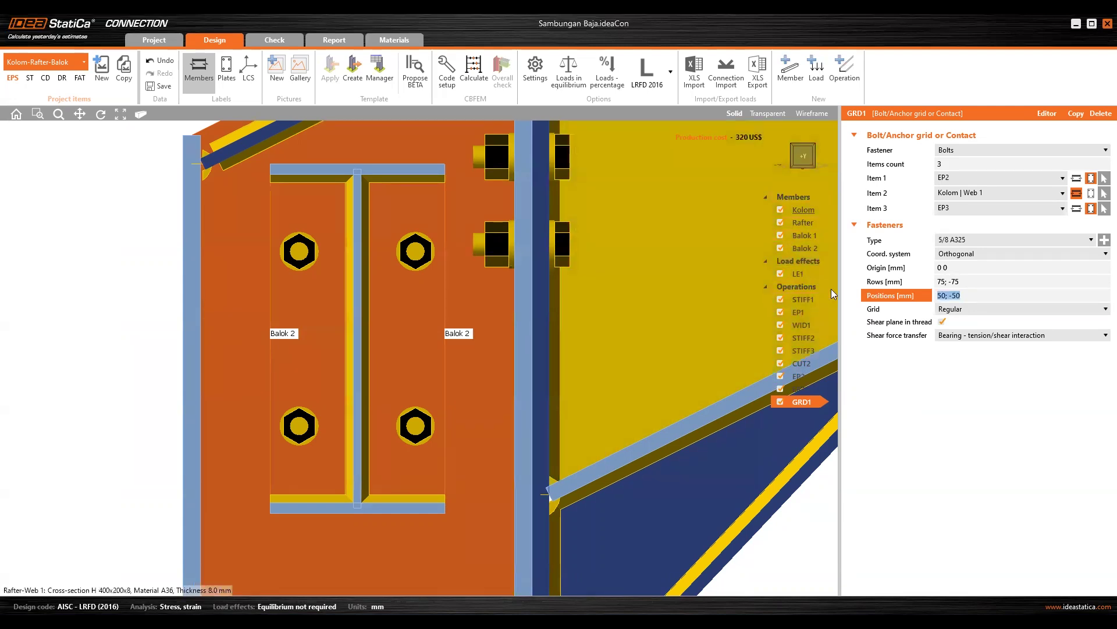
Change the bolt type of the grid to 16 A325M
click(960, 240)
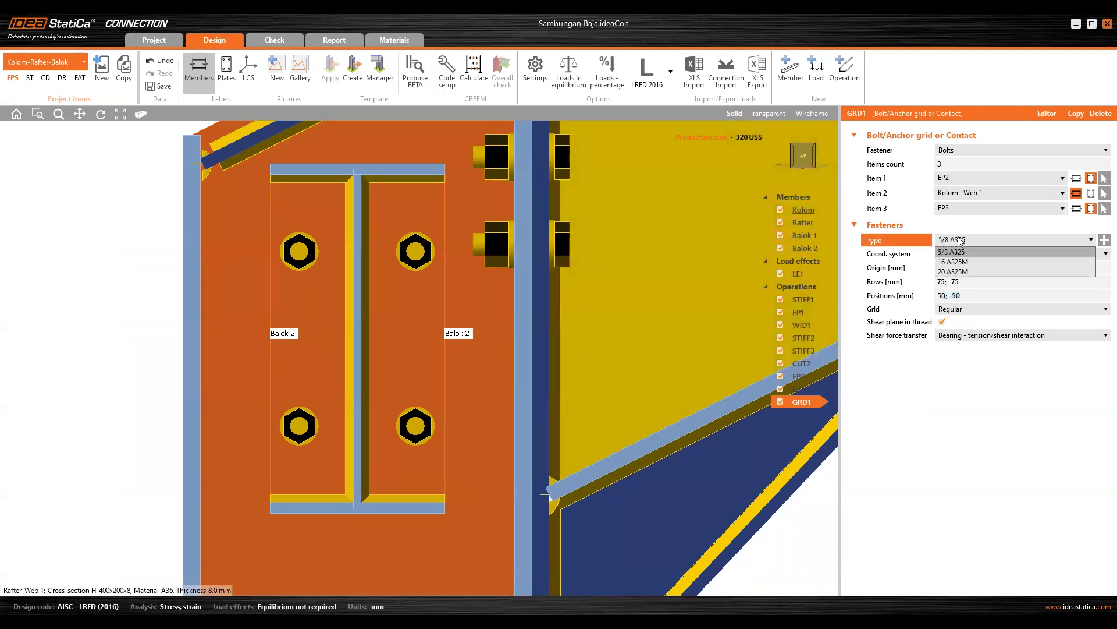
click(980, 261)
click(968, 241)
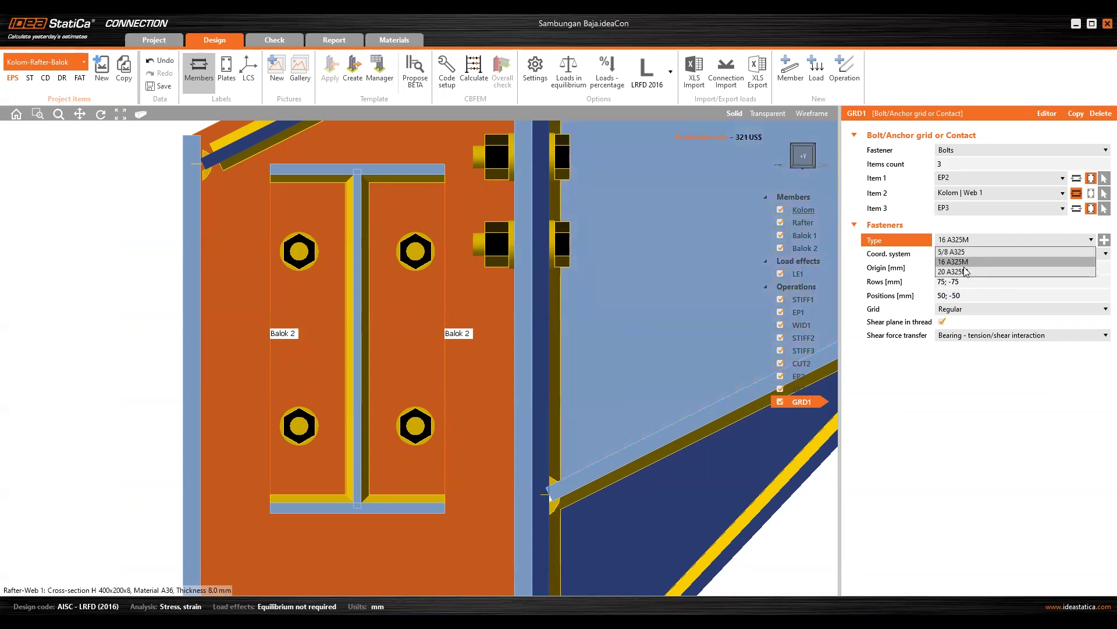
click(969, 238)
Examine the bolt grid joining the Balok 1 and Balok 2 end plates from both sides of the column, reselecting GRD1
click(794, 152)
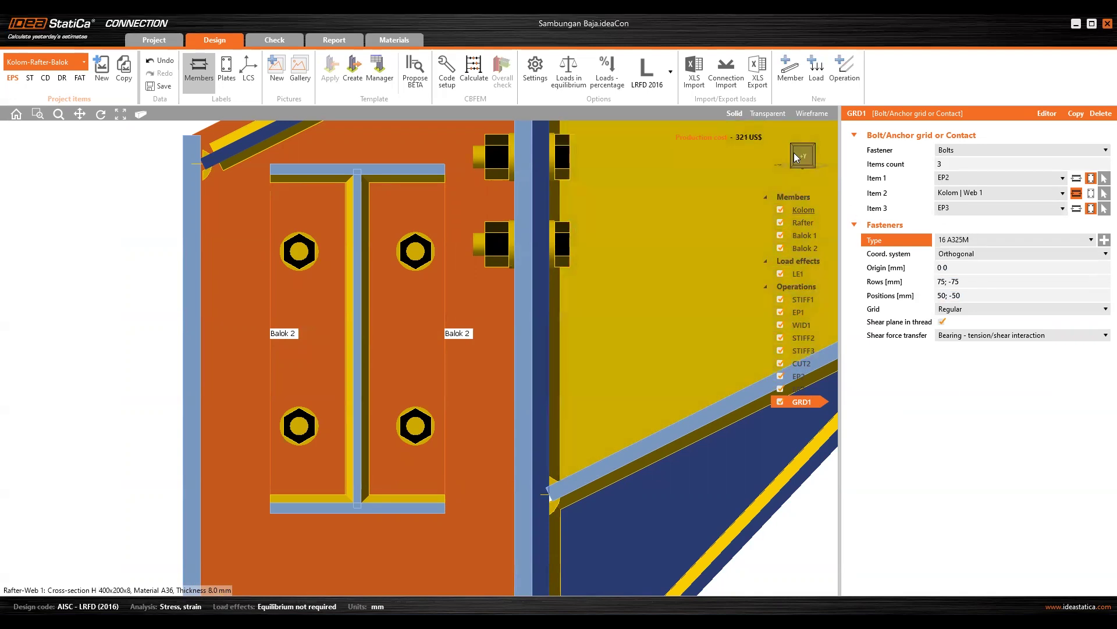
mouse_move(796, 155)
mouse_down()
mouse_move(806, 156)
mouse_move(794, 158)
mouse_up()
click(795, 161)
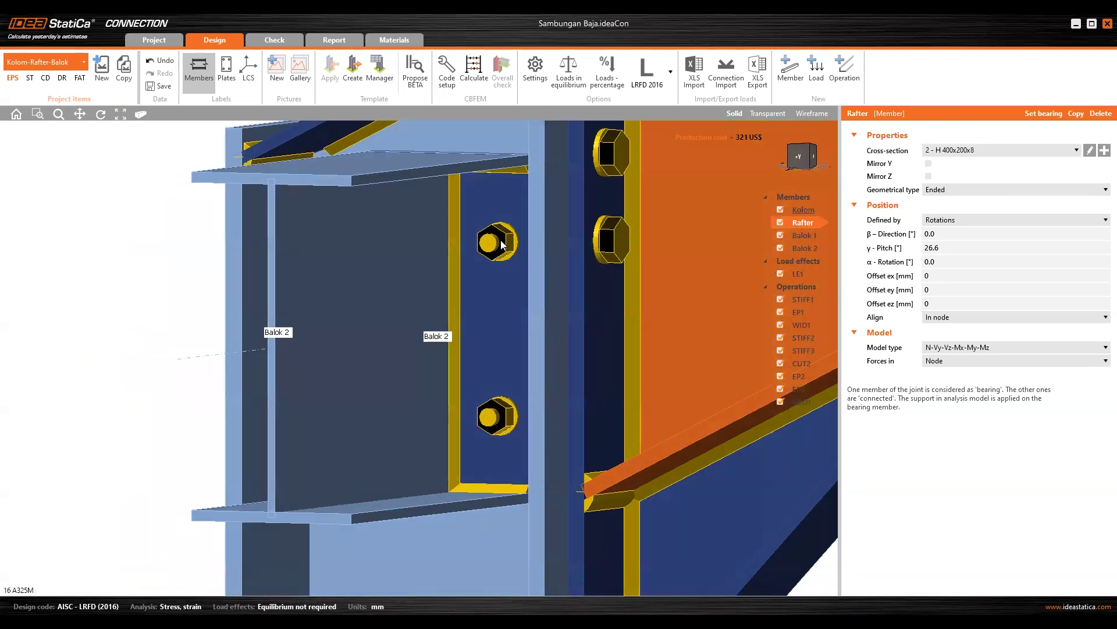
click(800, 402)
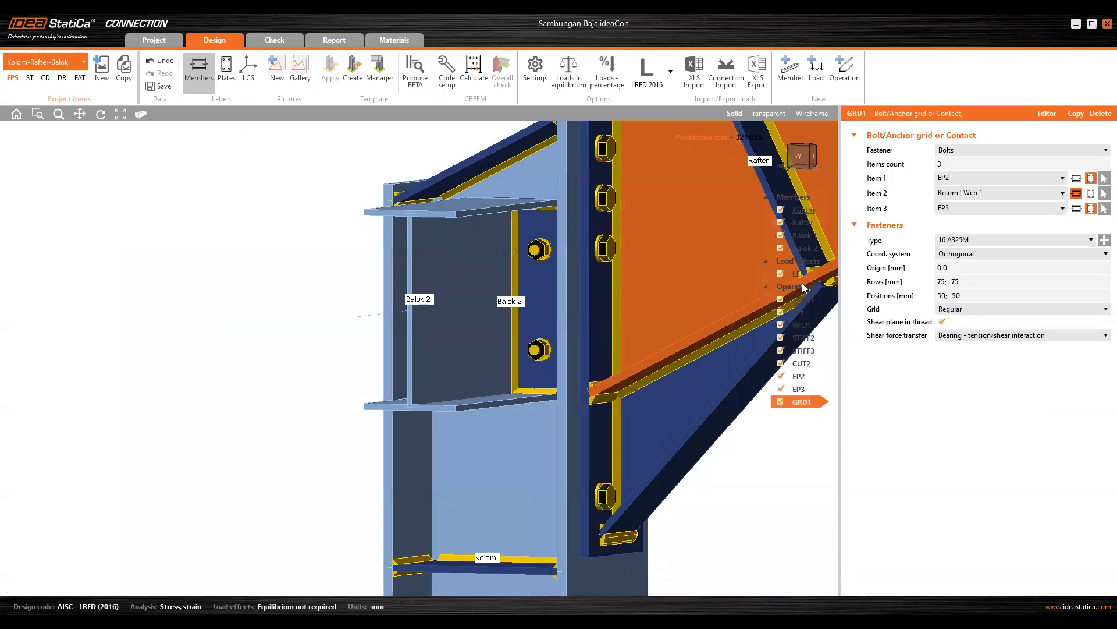
click(803, 156)
drag(803, 156, 743, 161)
scroll(420, 263, up, 3)
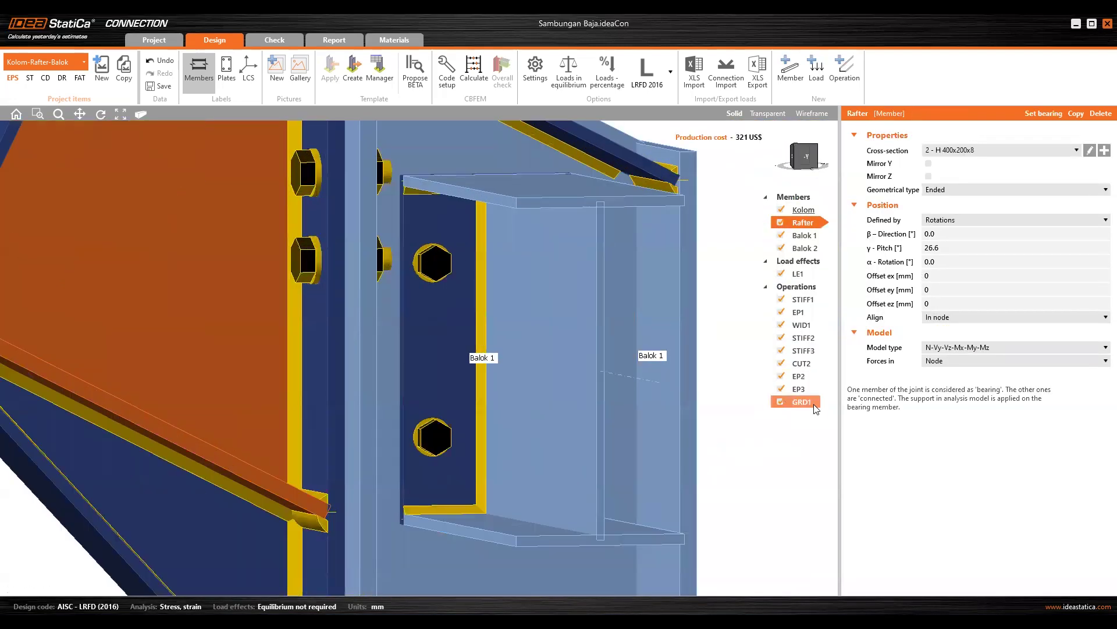
click(801, 402)
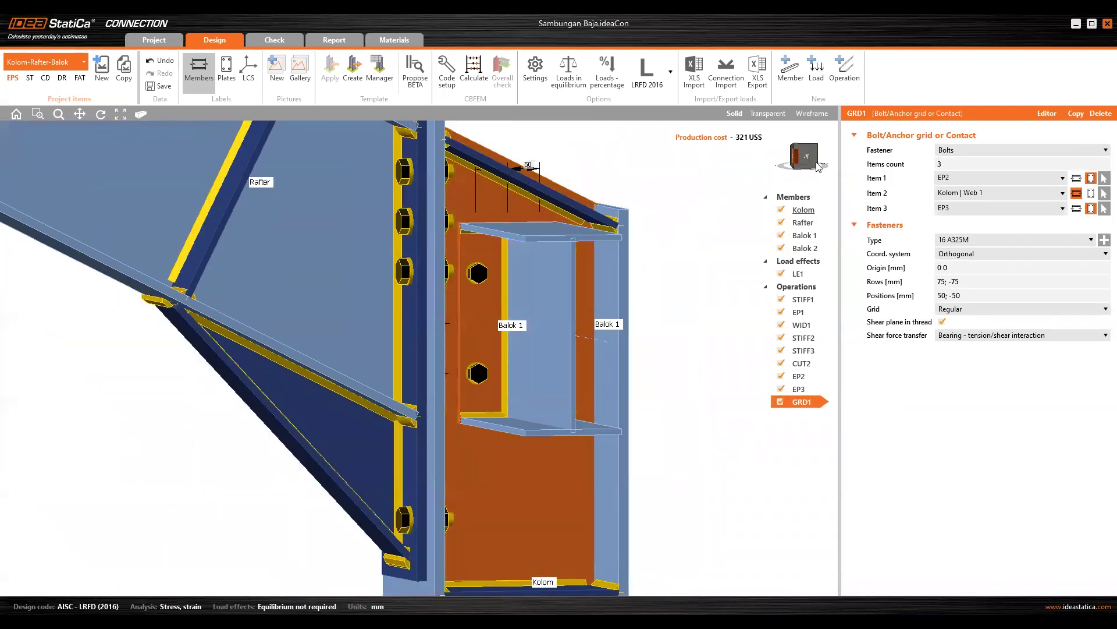
drag(803, 157, 848, 169)
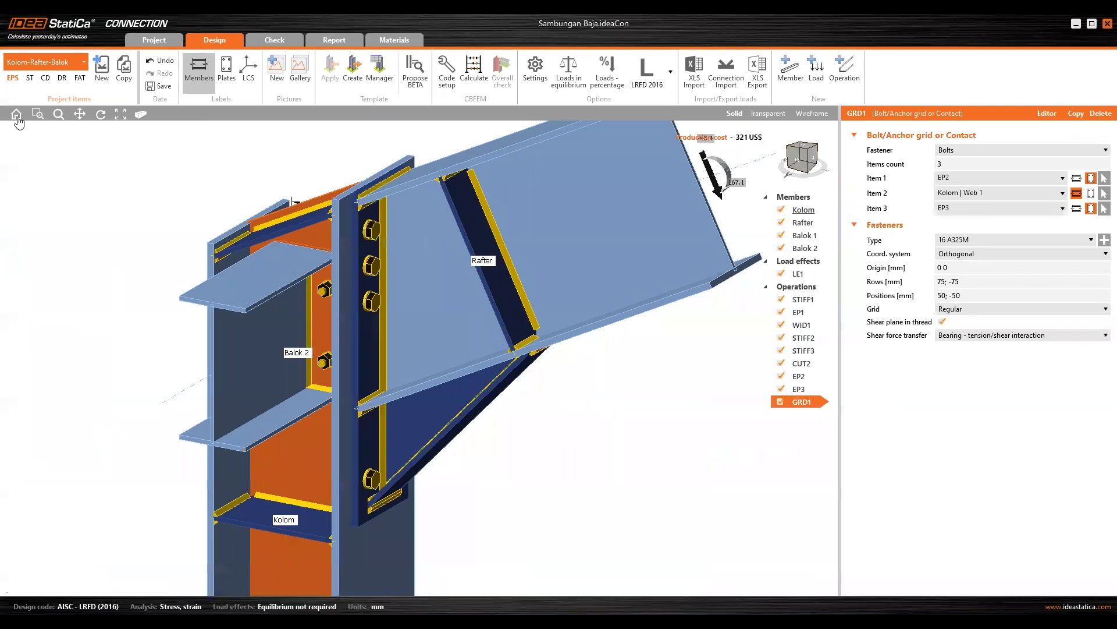
scroll(303, 263, up, 3)
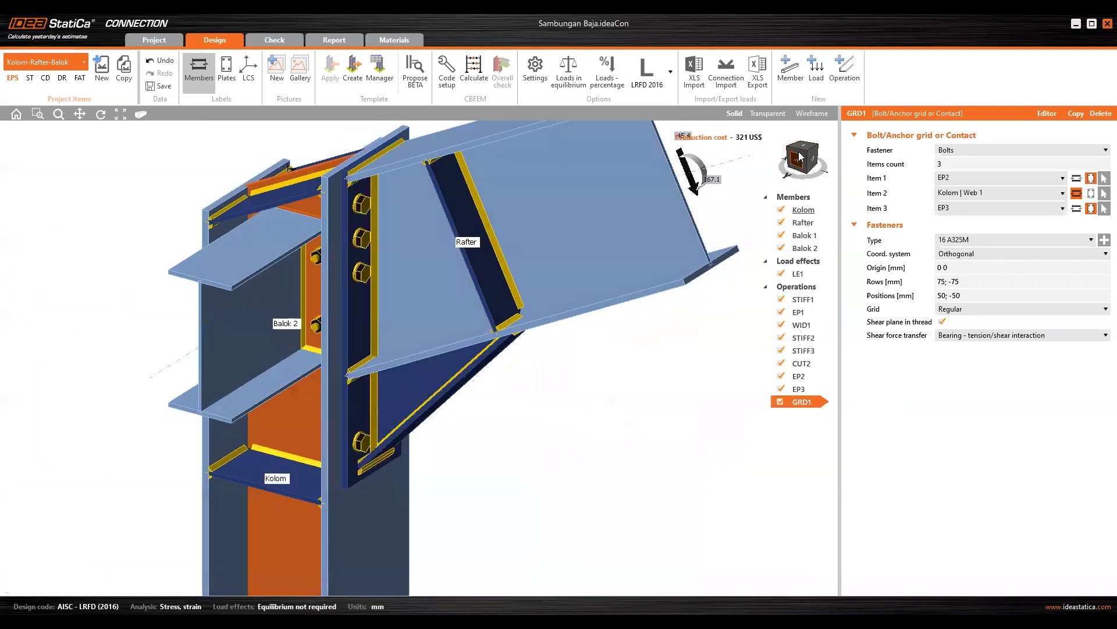
click(800, 159)
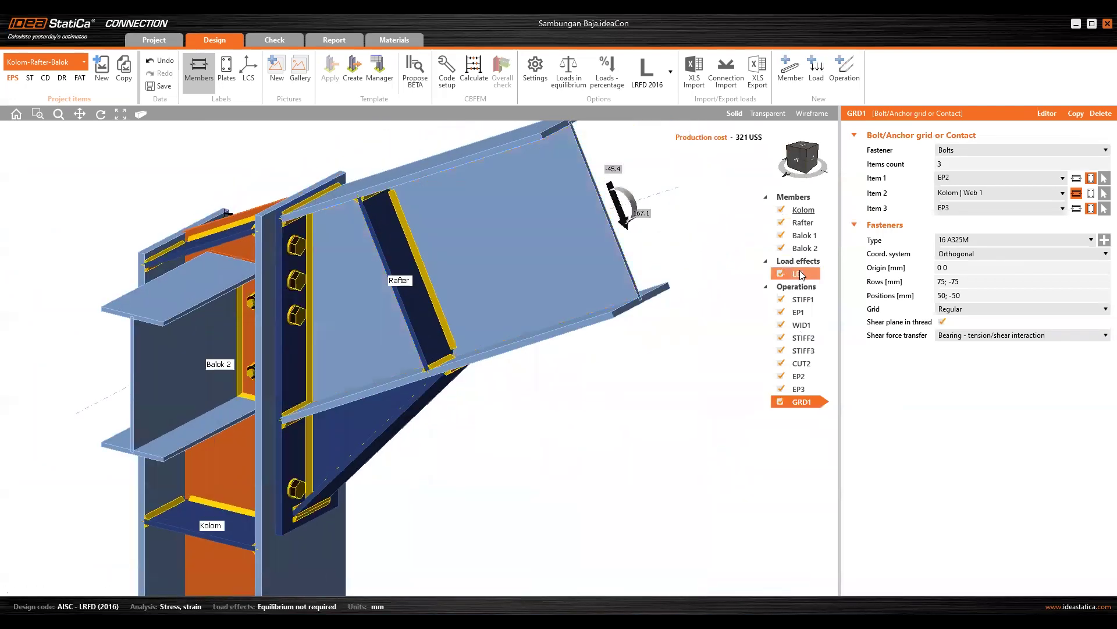
Open load effect LE1 and examine the Vz shear force at the Rafter end
click(815, 274)
click(994, 168)
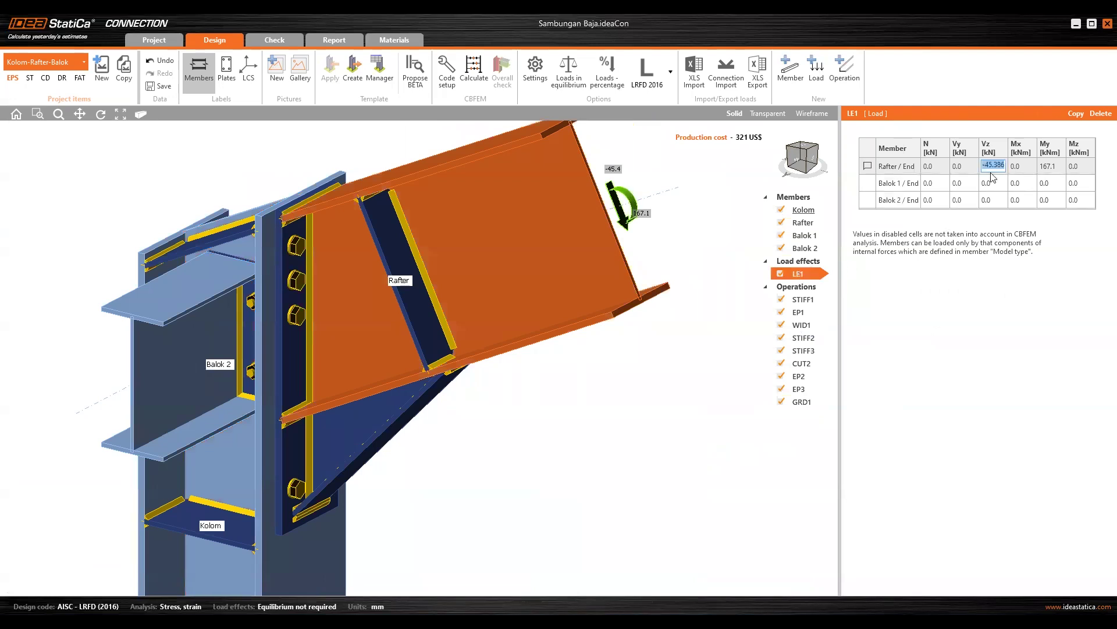
click(990, 166)
double_click(993, 165)
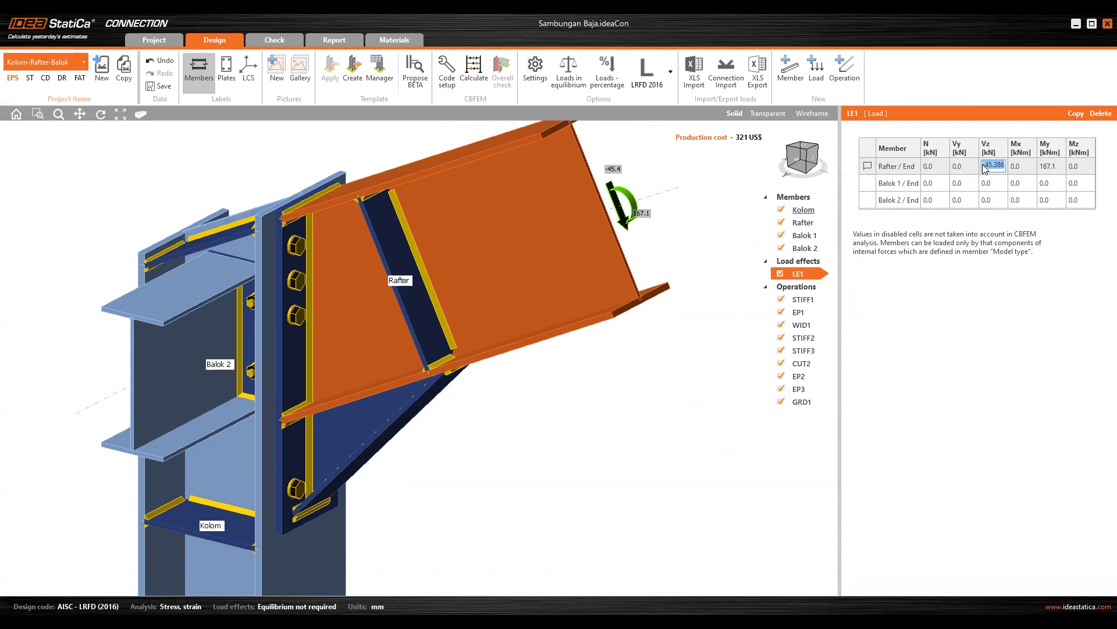
Switch to ETABS and select all frames with the property Balok (WF 300x150)
click(441, 334)
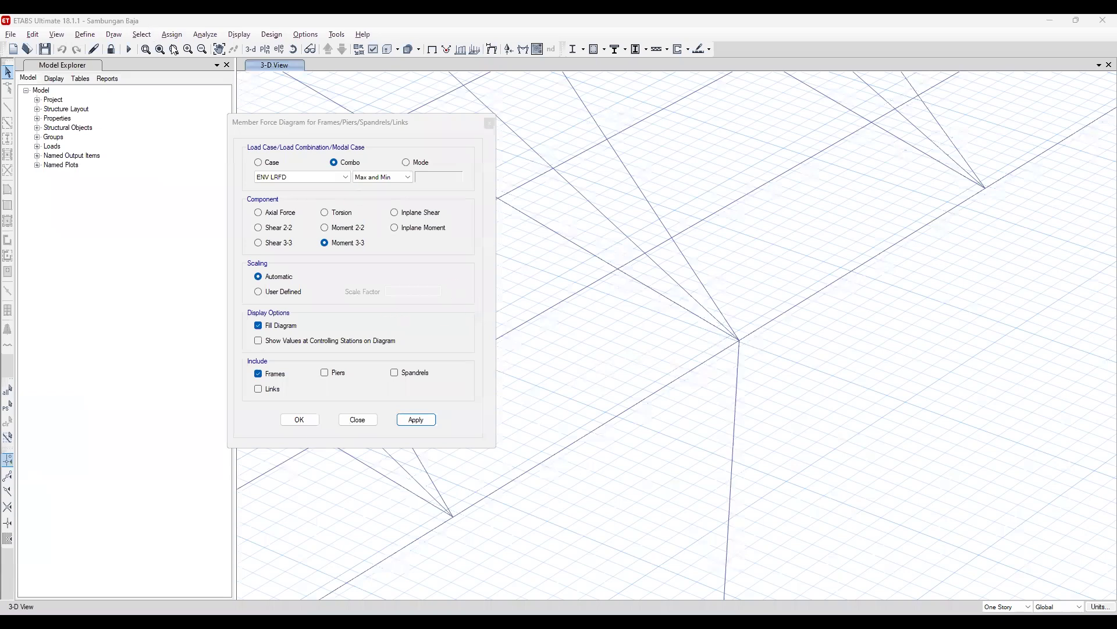
click(142, 35)
mouse_move(196, 48)
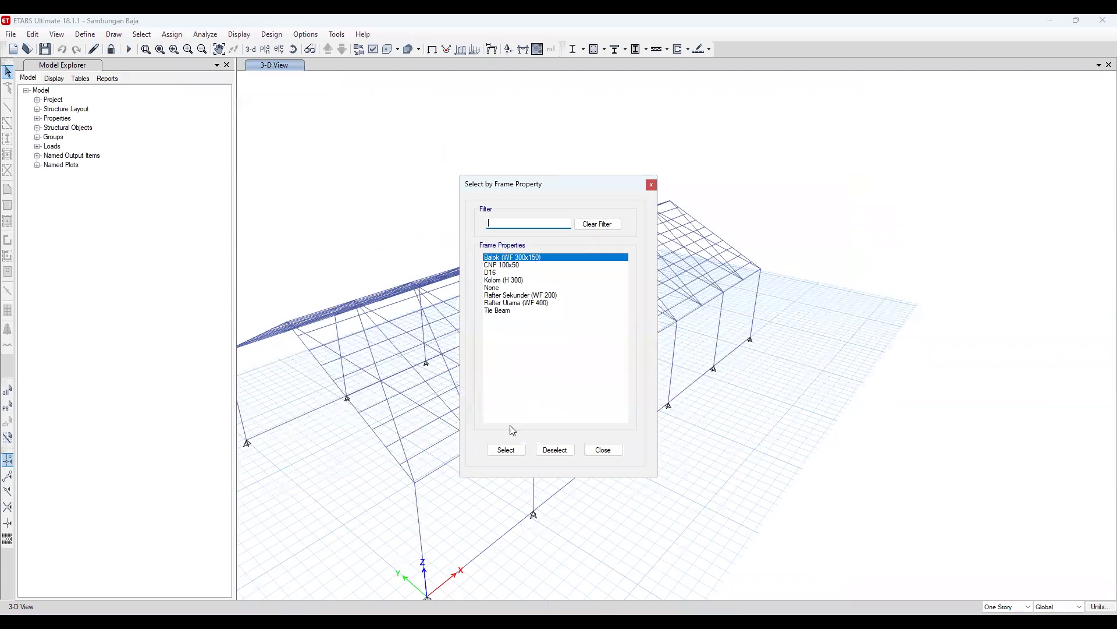
click(505, 450)
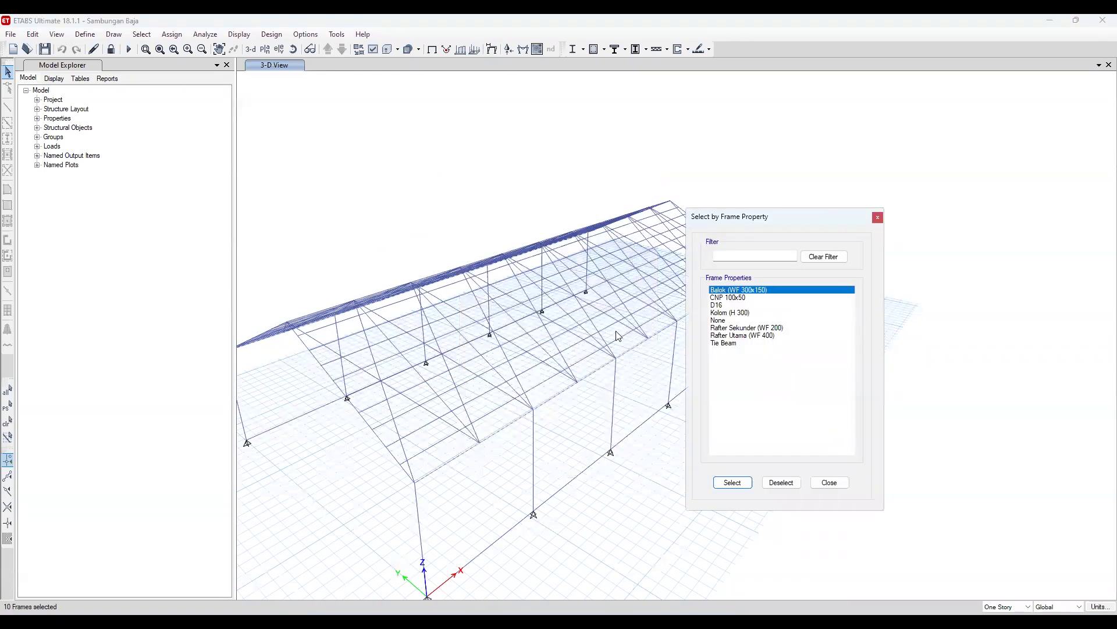
scroll(611, 356, up, 2)
scroll(610, 357, down, 2)
Review the ENV LRFD combo selection and display the Element Forces - Beams table for the selected frames
key(ctrl+t)
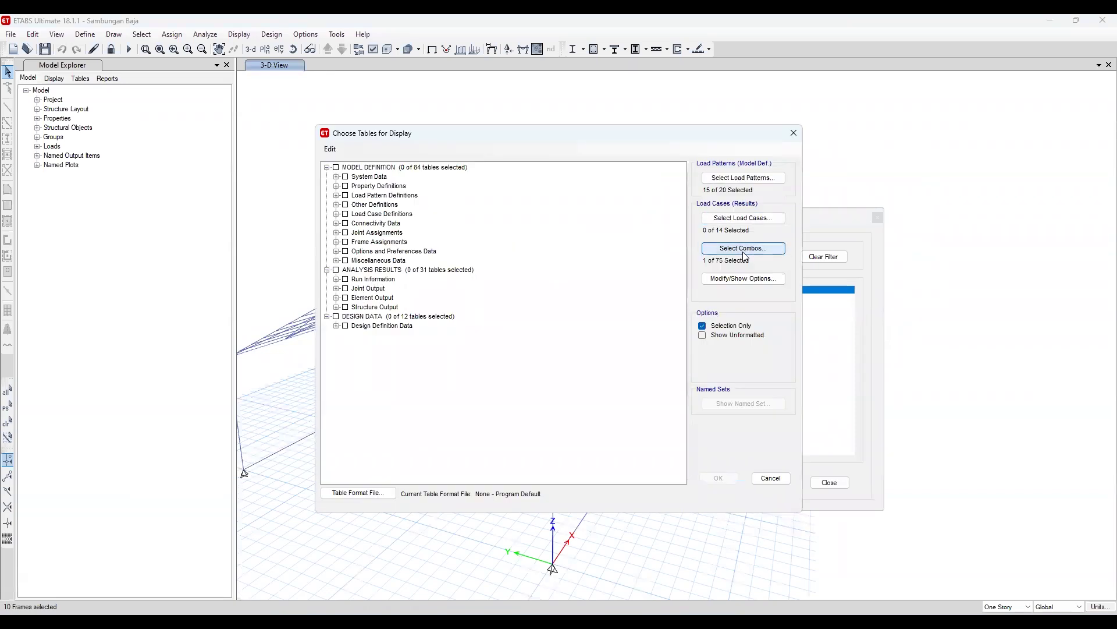
click(744, 248)
drag(561, 235, 560, 349)
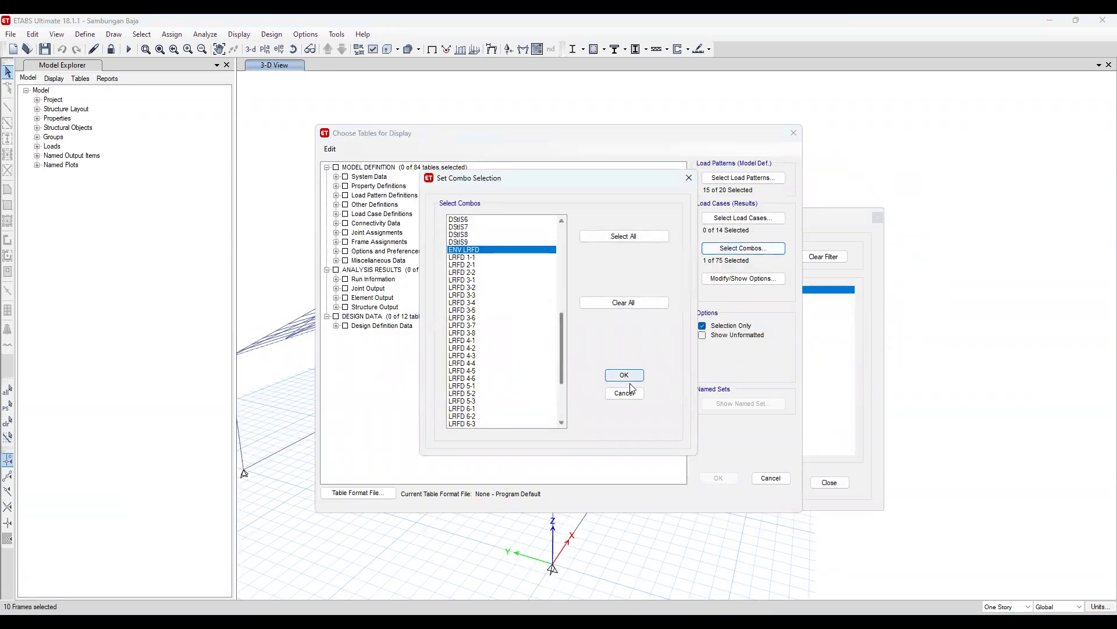
click(625, 392)
click(336, 297)
click(345, 306)
double_click(415, 327)
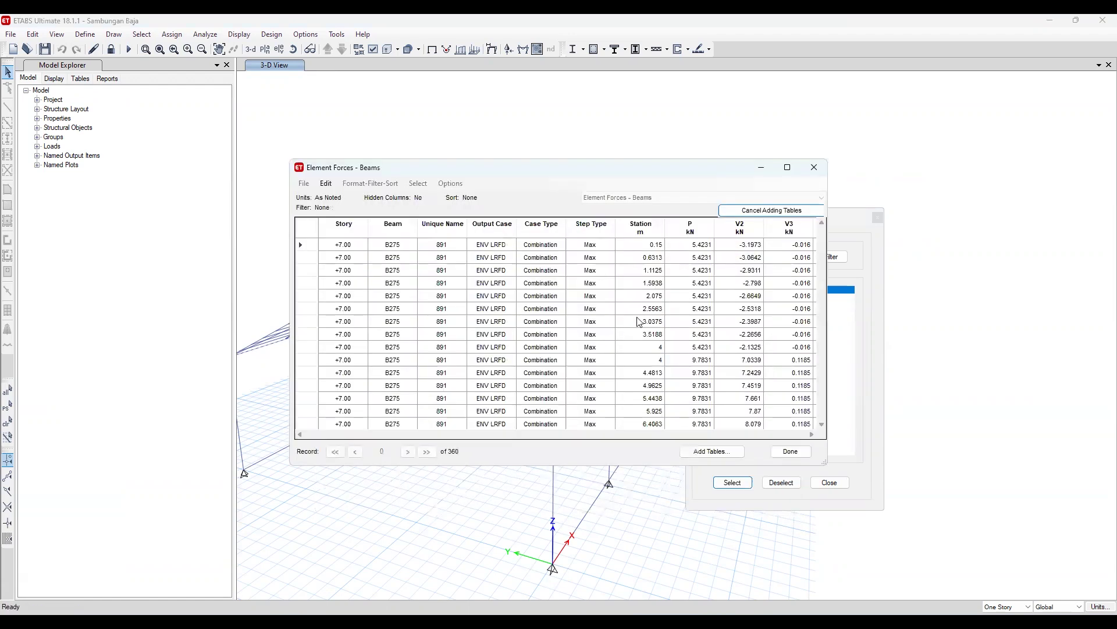
Sort the Element Forces - Beams table by M3 in descending order and select the largest moment
drag(606, 436, 794, 435)
right_click(665, 228)
click(716, 327)
right_click(681, 241)
click(722, 353)
click(681, 250)
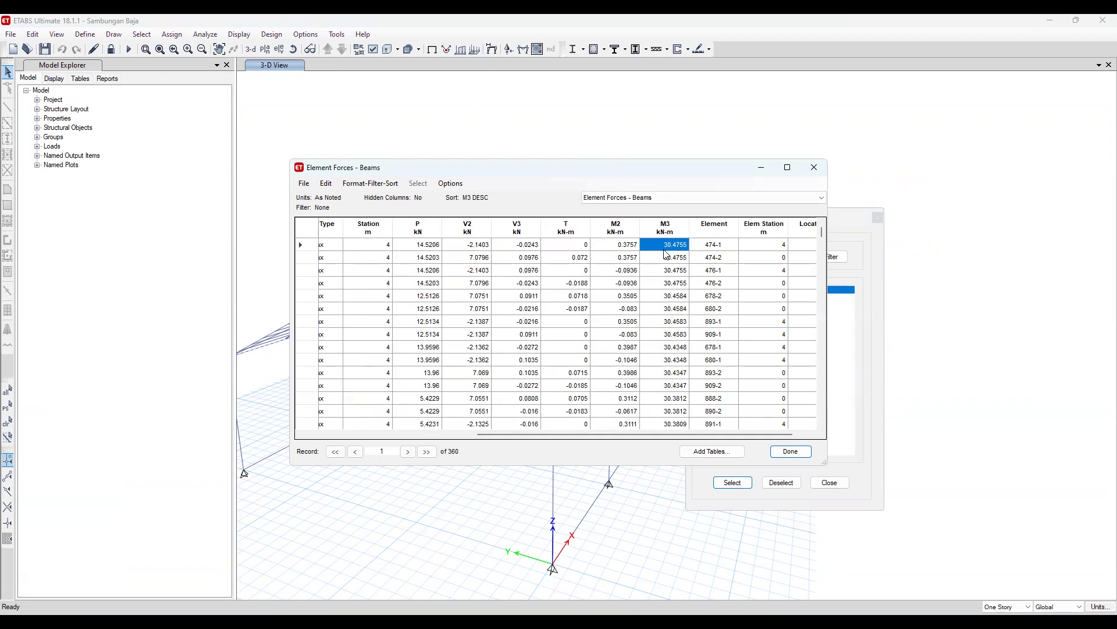
Sort the Element Forces - Beams table by V2 in descending order to read the largest shear
click(468, 230)
right_click(468, 232)
click(516, 349)
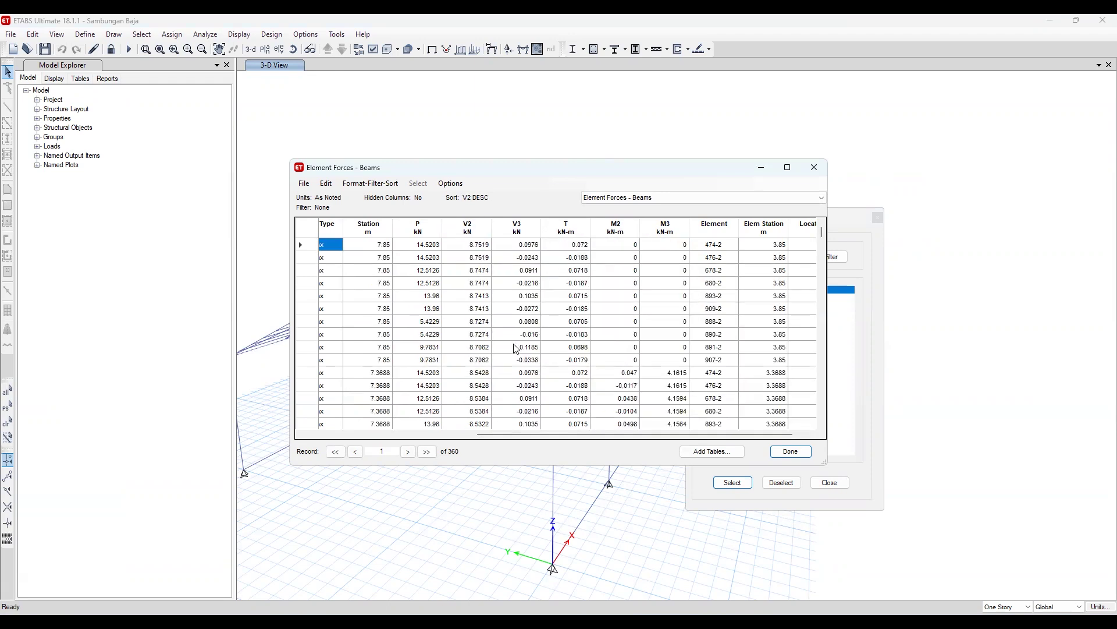
Compare the shear V2 and moment M3 of the first record in the Element Forces - Beams table
drag(484, 245, 484, 342)
click(475, 247)
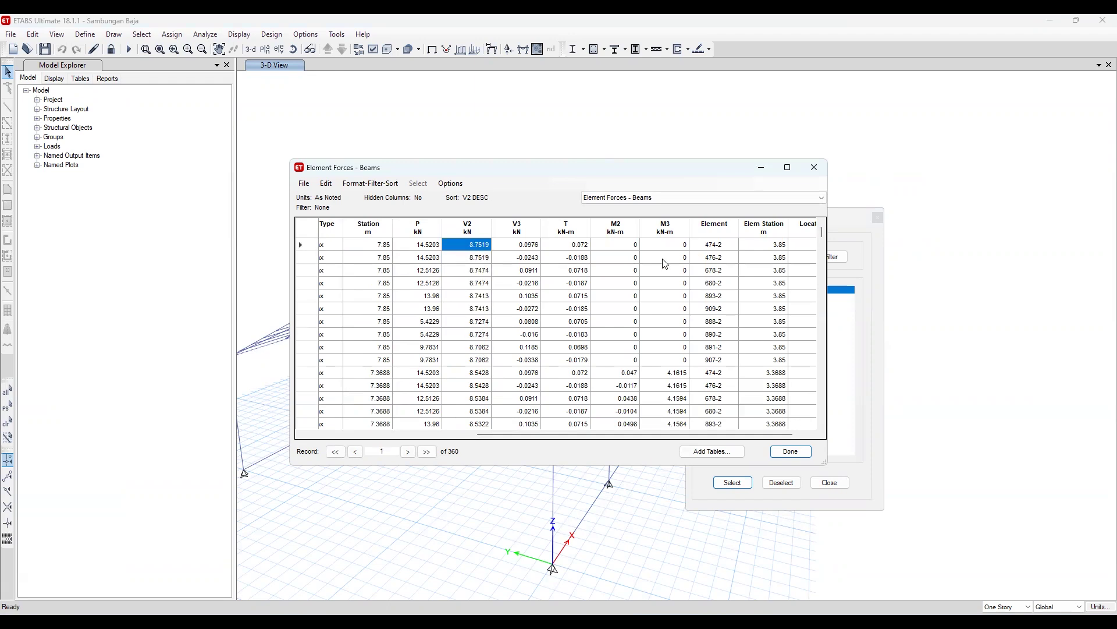
click(670, 247)
click(479, 246)
Re-sort the table by V2 to check both extremes, ending in descending order, and select the largest shear
click(469, 228)
right_click(472, 225)
click(524, 330)
click(469, 228)
right_click(474, 227)
click(518, 340)
click(487, 247)
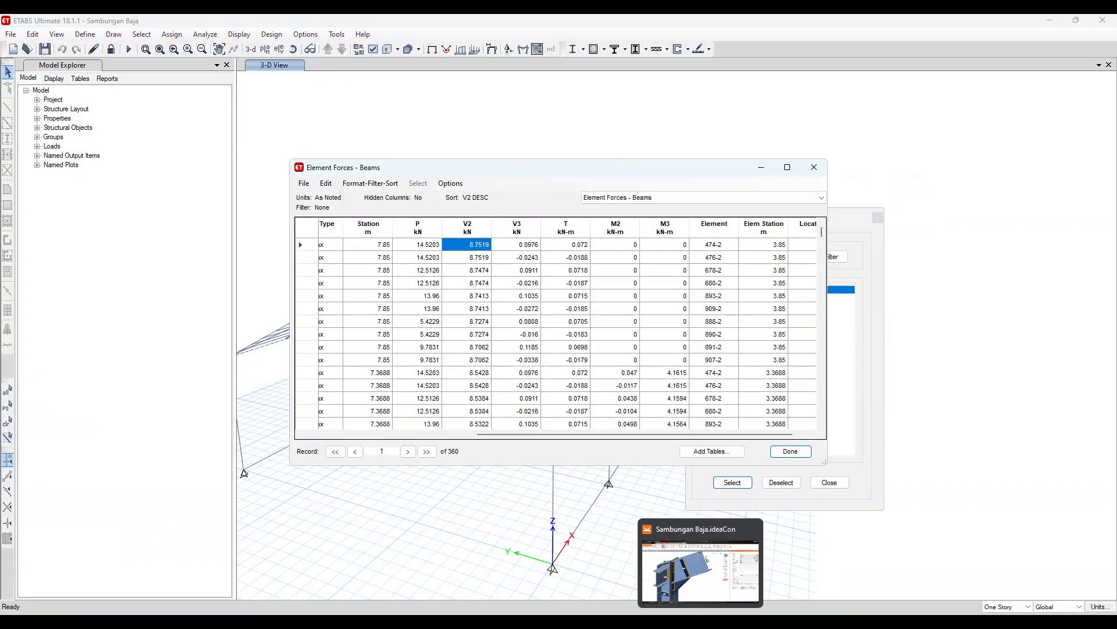
Switch to IDEA StatiCa and set the shear Vz of Balok 1 in load effect LE1 to -8.8 kN
click(699, 625)
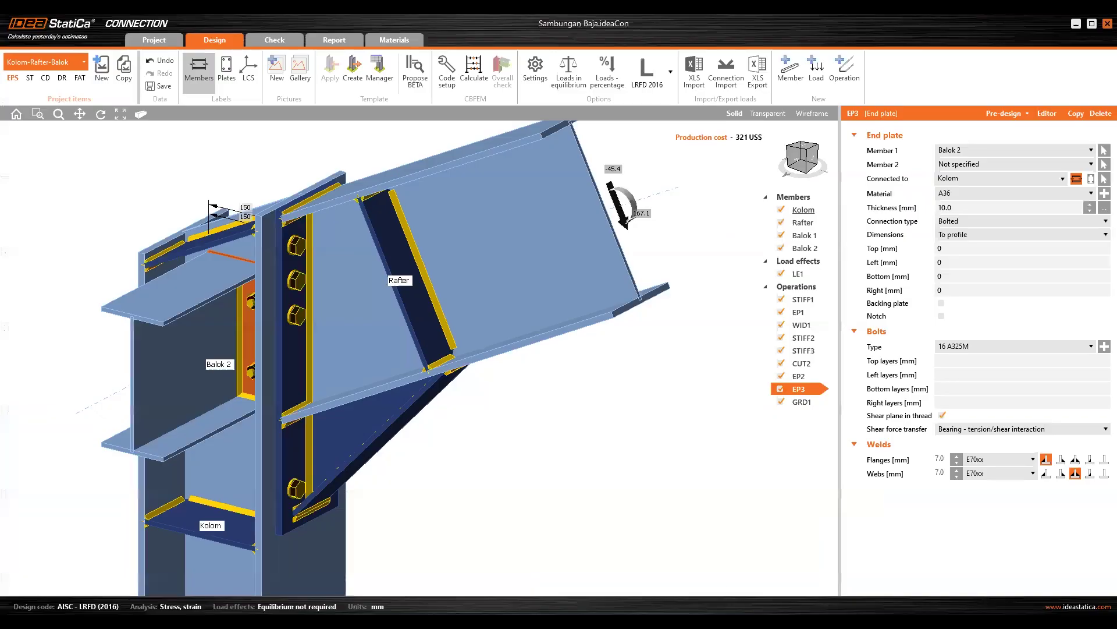
click(801, 273)
click(984, 184)
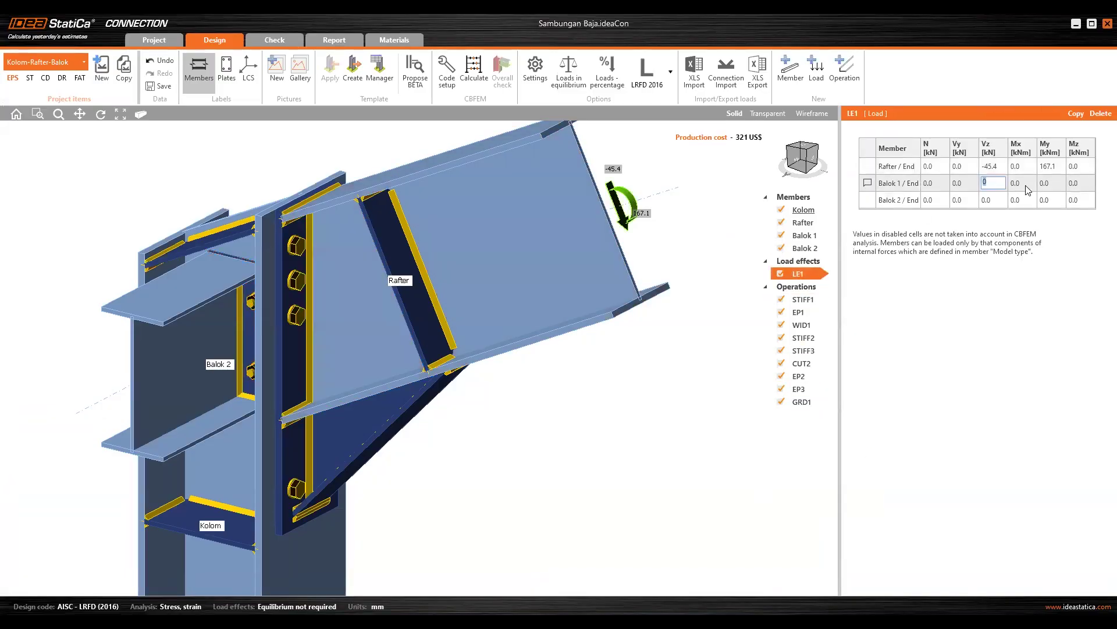
click(1028, 189)
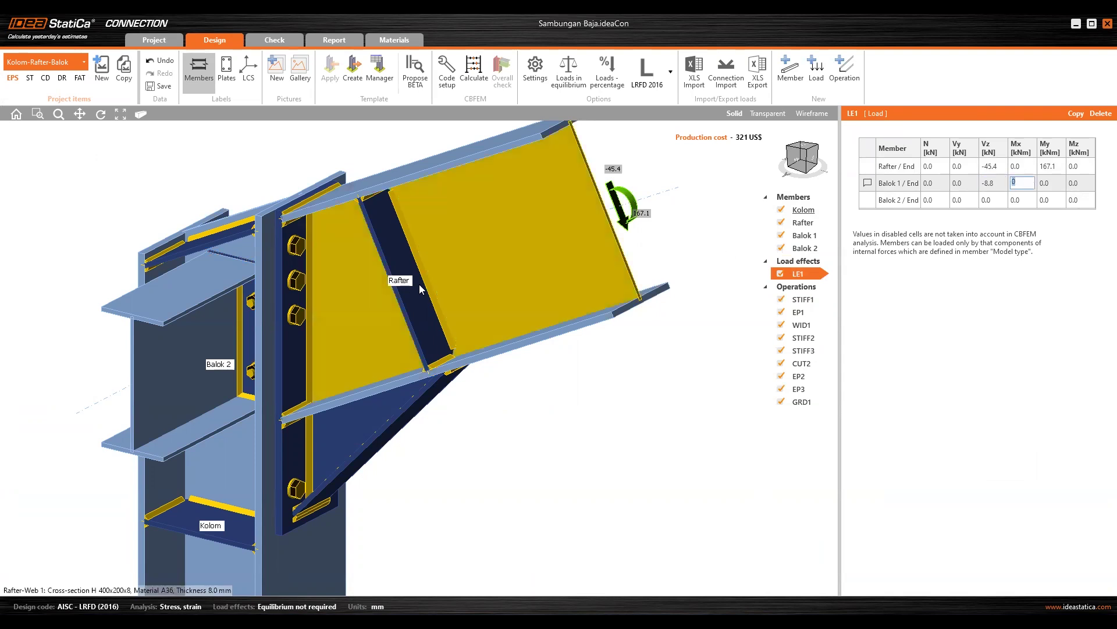
click(806, 162)
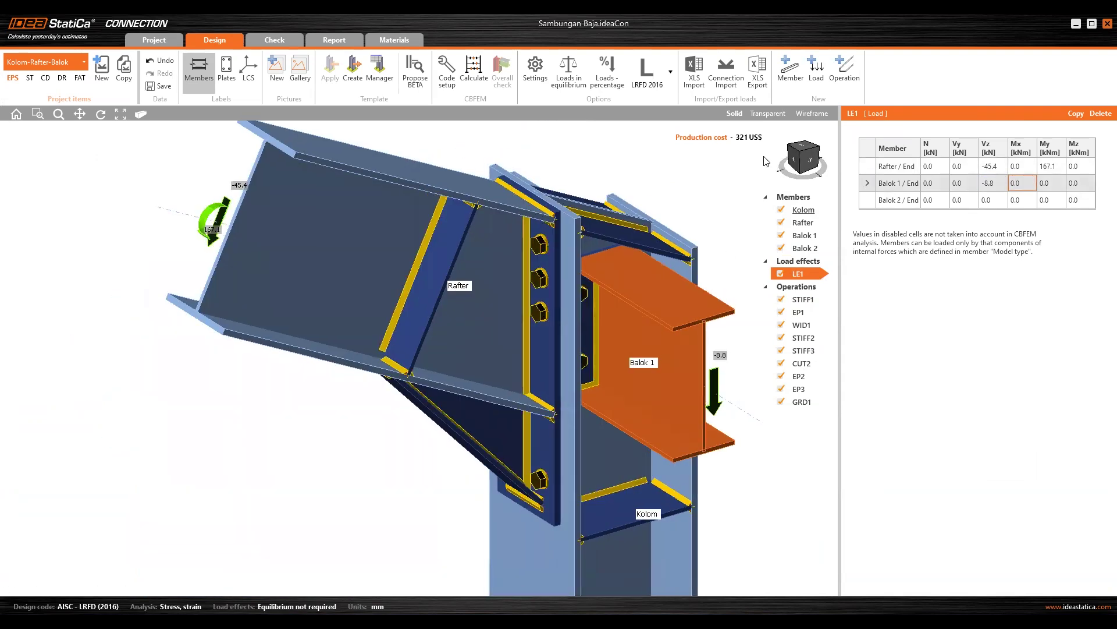
middle_drag(706, 190, 634, 212)
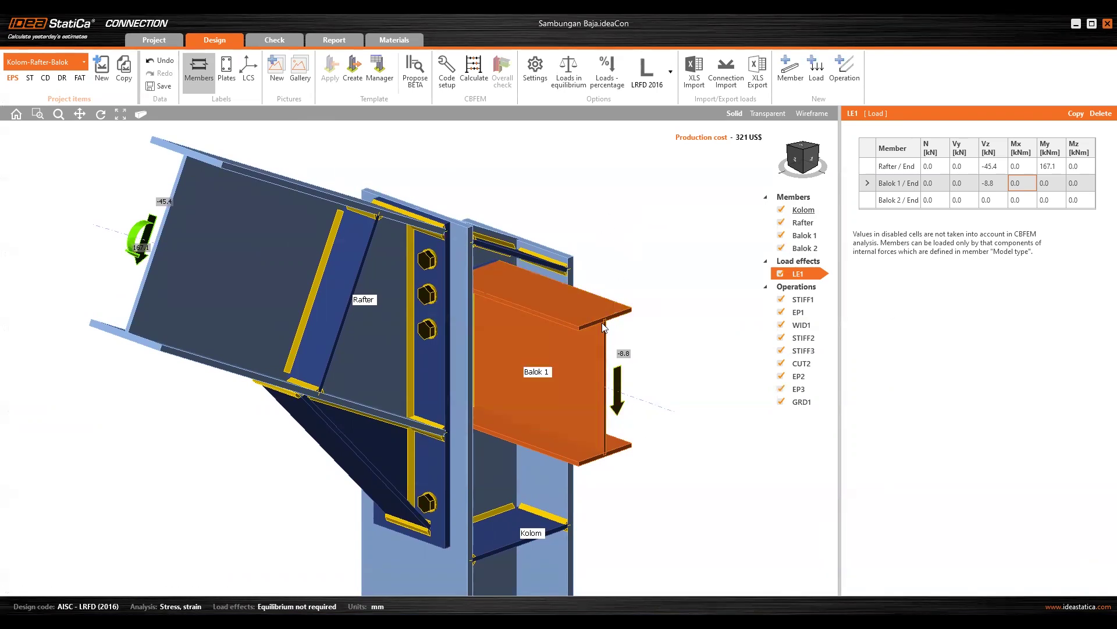
Set the shear Vz of Balok 2 in load effect LE1 to -8.8 kN
click(801, 165)
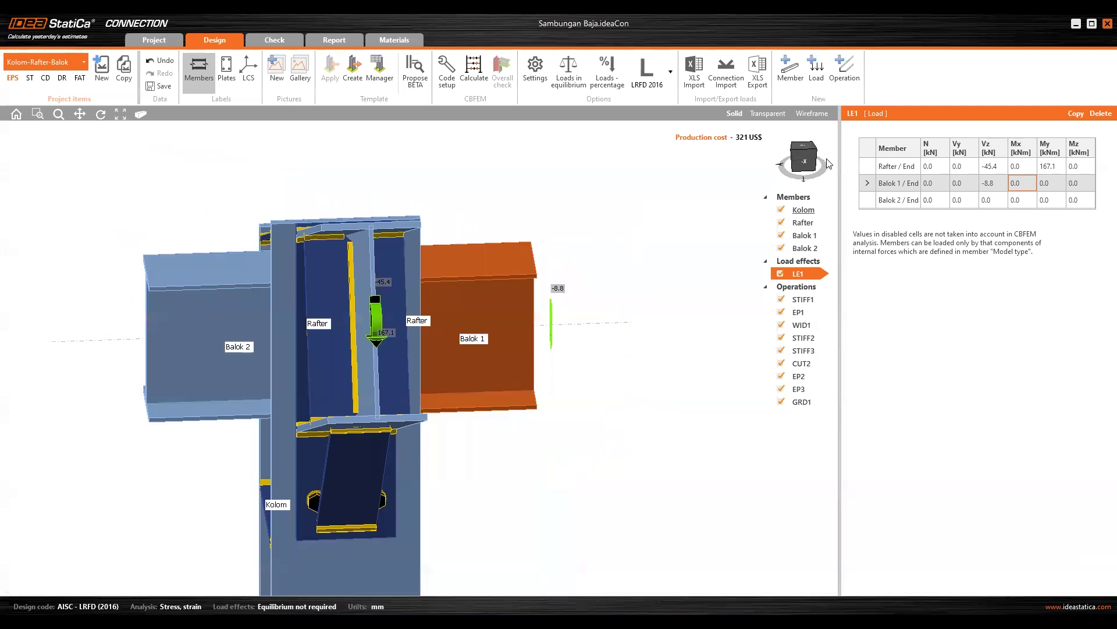
click(801, 165)
click(993, 199)
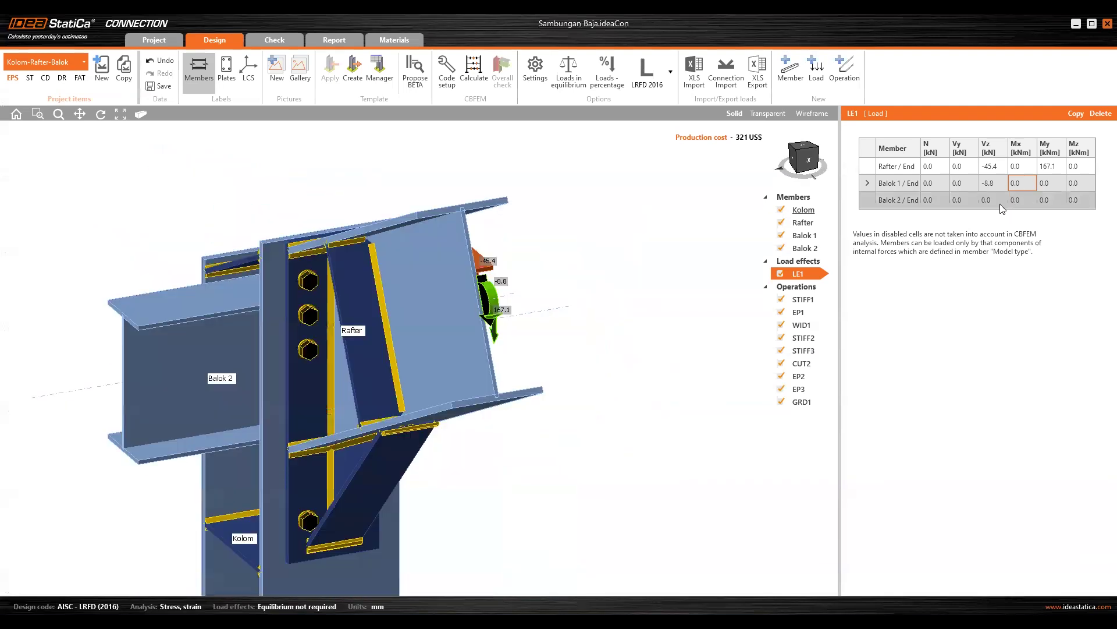
click(993, 199)
text(-8.8)
key(Tab)
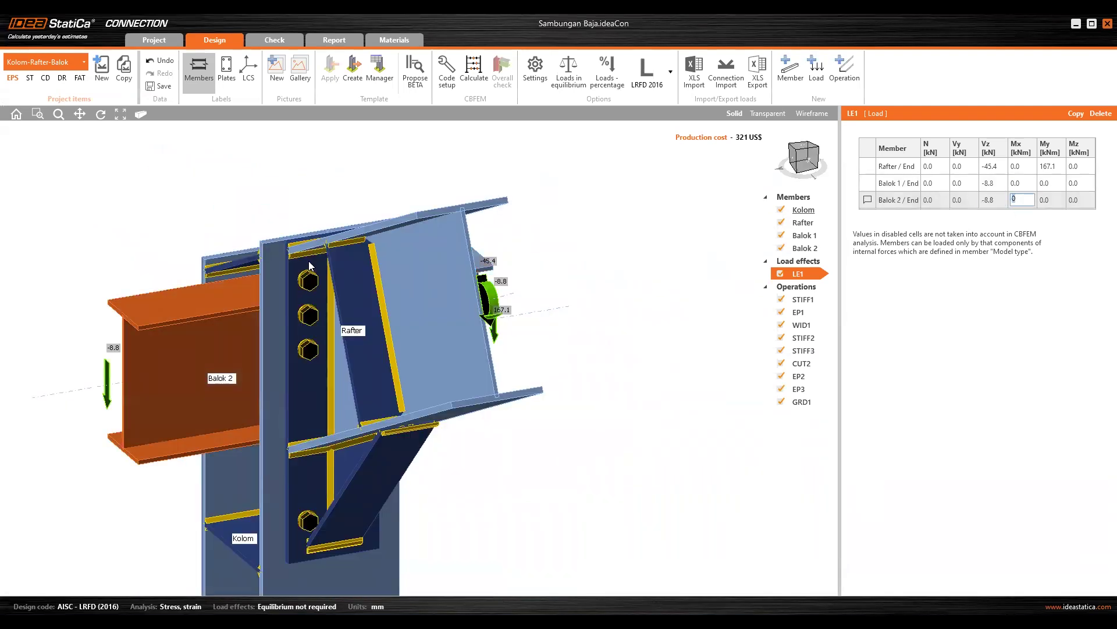
click(813, 163)
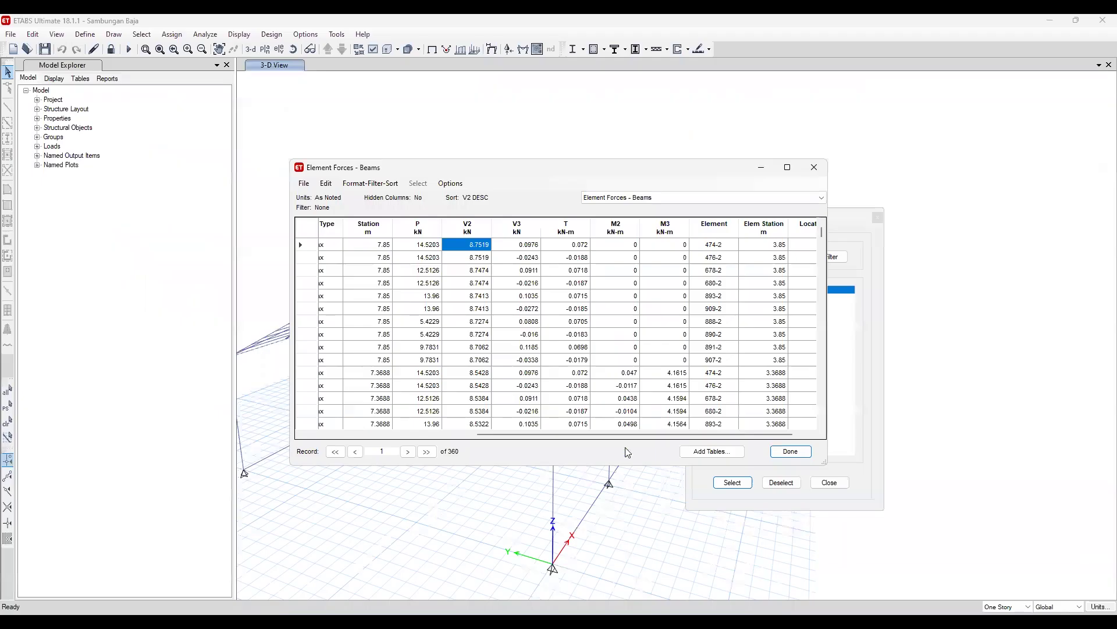
Return to ETABS, close the table and selection dialogs, and display the ENV LRFD Shear 2-2 diagram on the frames
click(834, 483)
shift+middle_drag(701, 374, 500, 126)
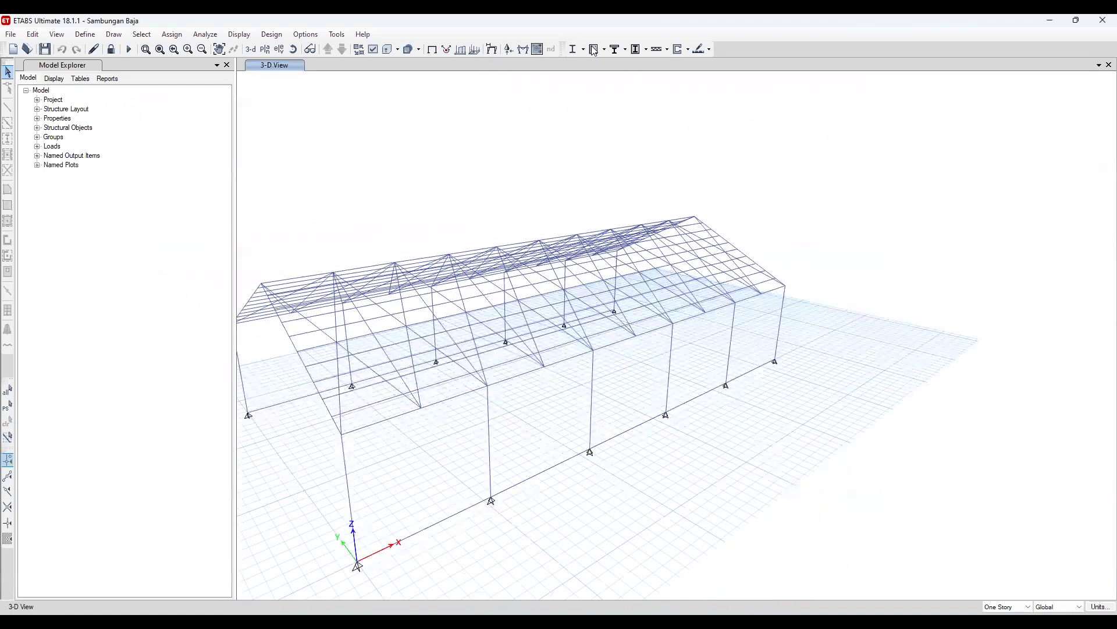
scroll(657, 59, up, 5)
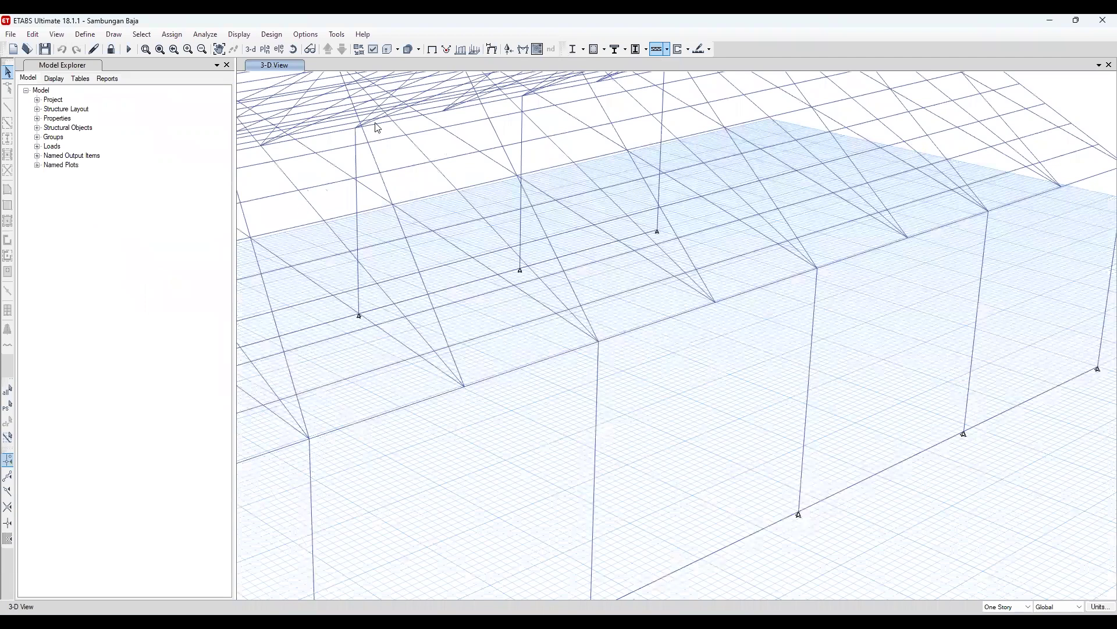
key(F8)
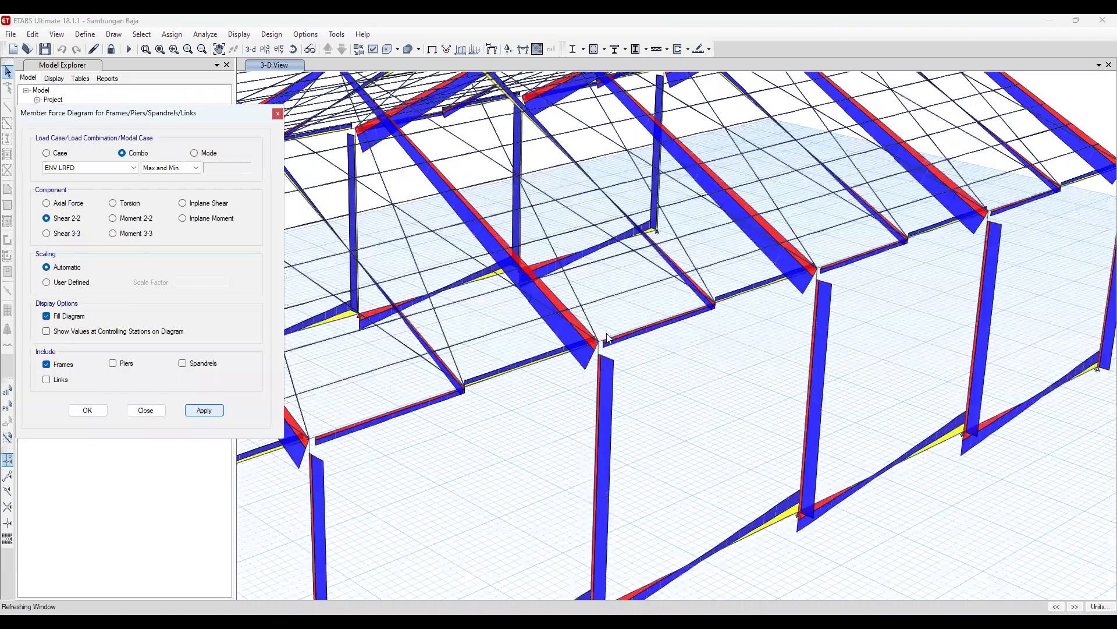
Examine the detailed diagram of beam B293 and the shear values of the beams meeting at the column joint
scroll(576, 364, up, 3)
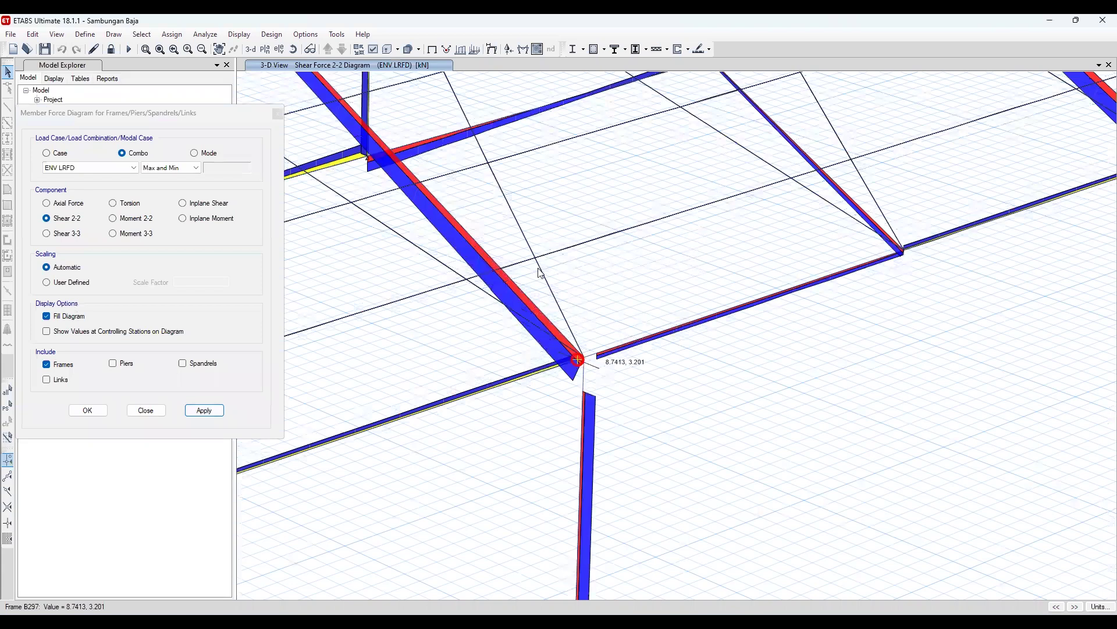
right_click(437, 269)
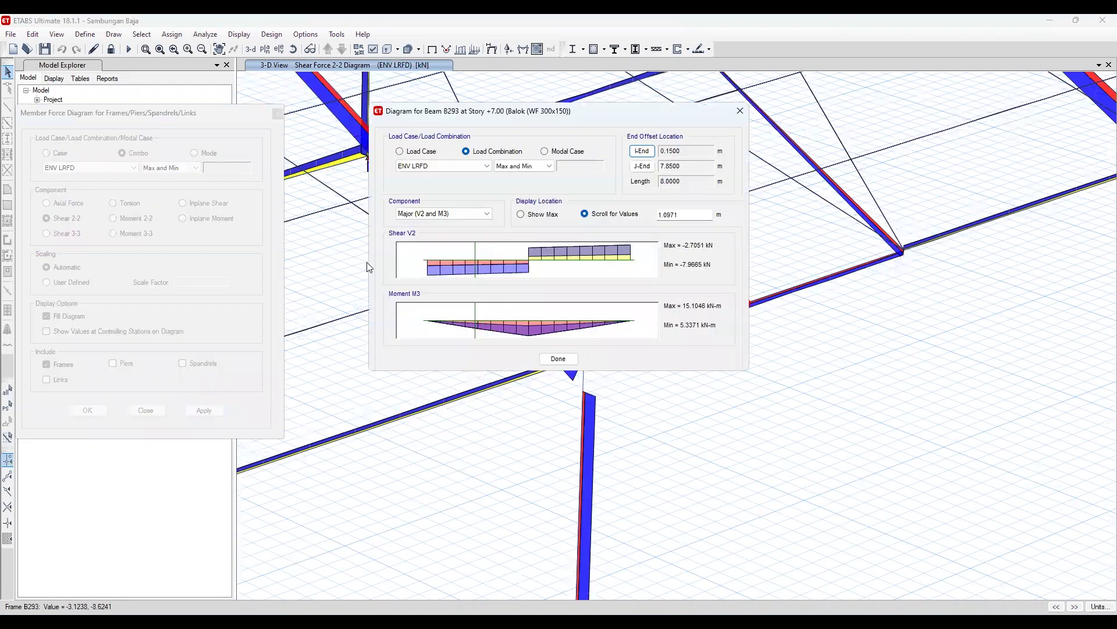
click(740, 110)
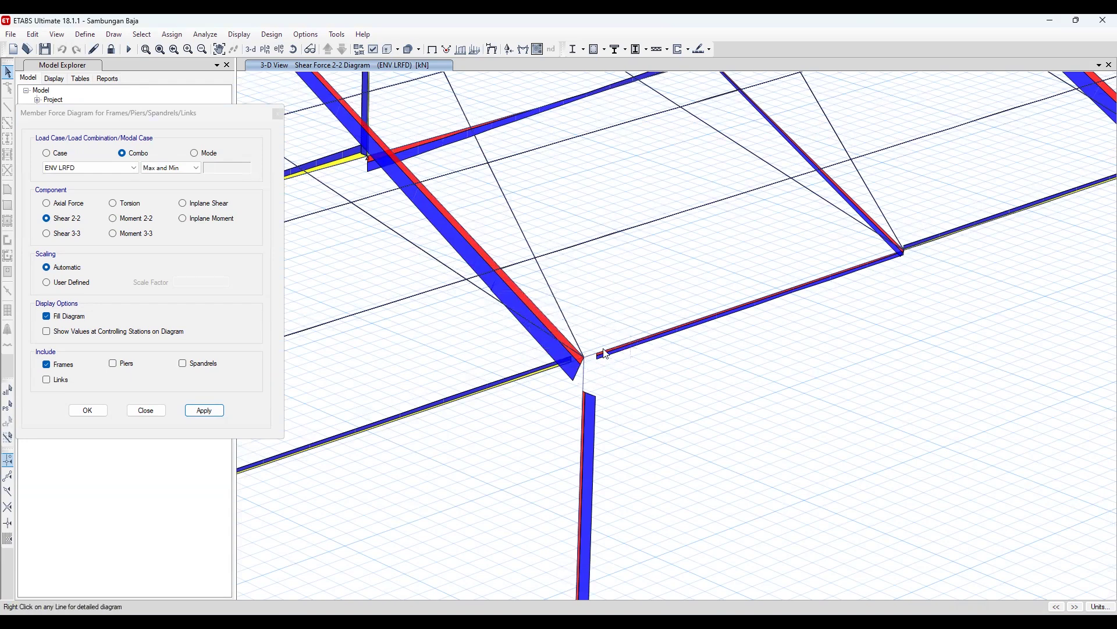
mouse_move(591, 350)
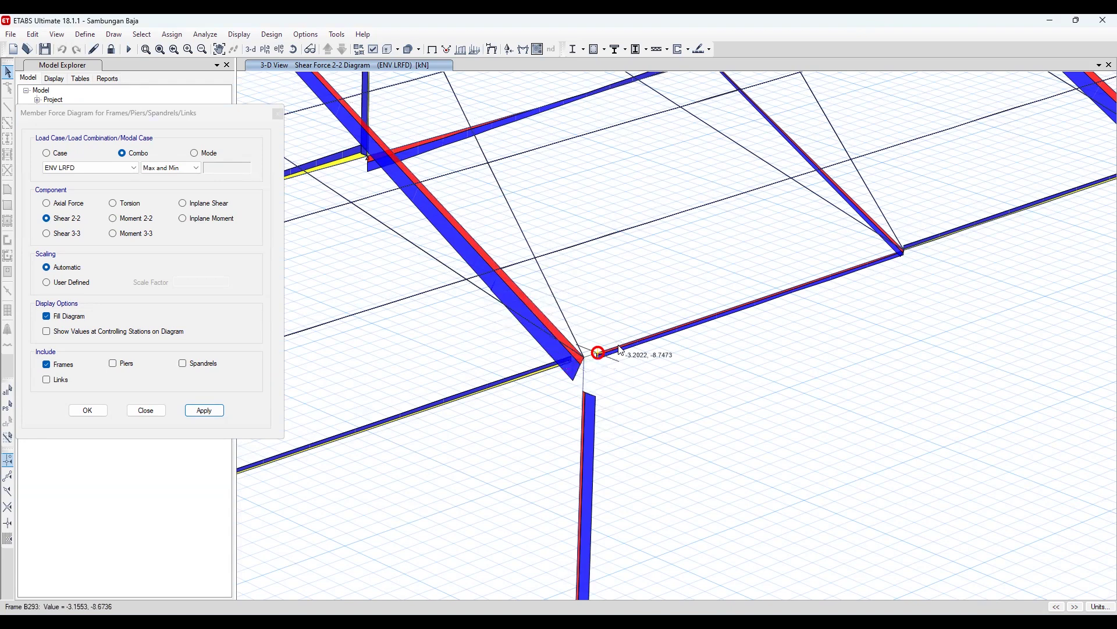
Switch back to IDEA StatiCa and examine the direction of the Balok 2 and rafter load arrows from several sides
click(1050, 21)
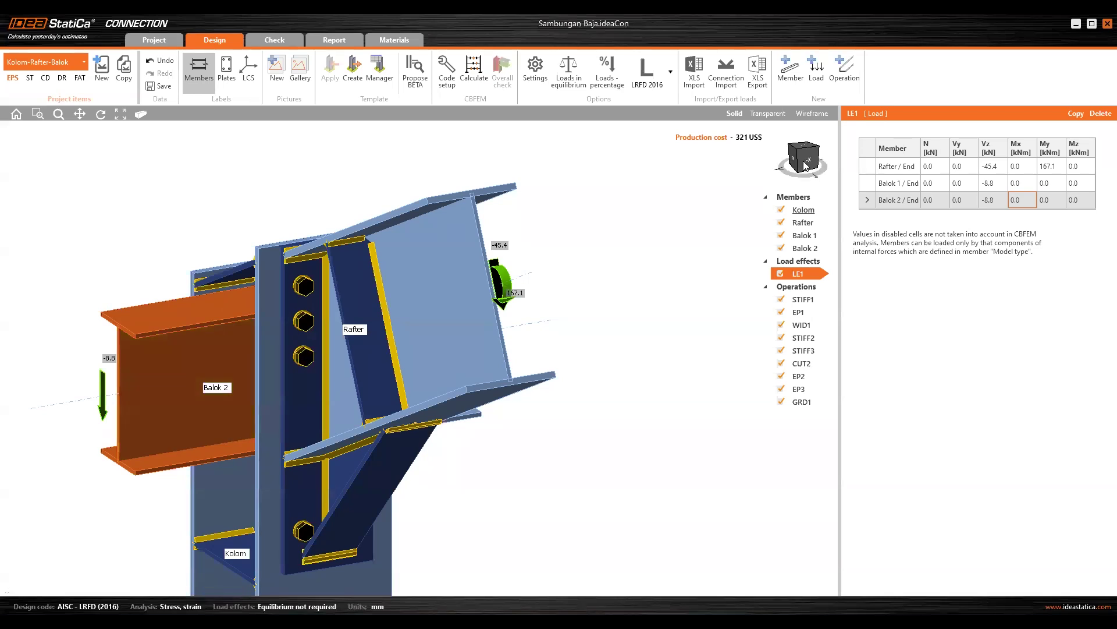
click(813, 162)
click(812, 164)
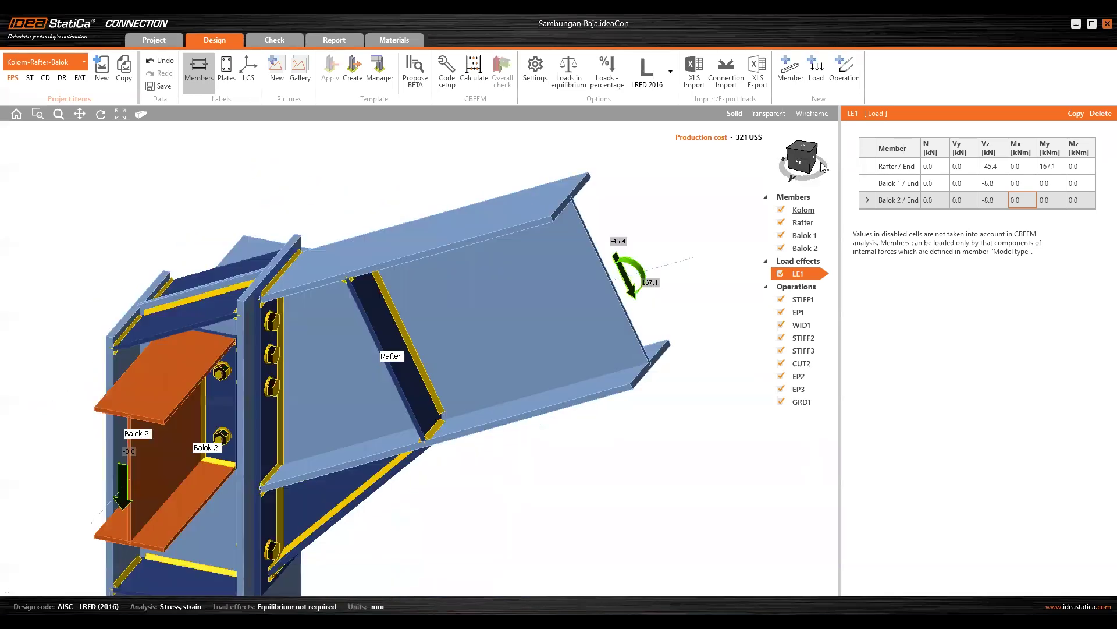
click(820, 162)
click(826, 158)
click(827, 157)
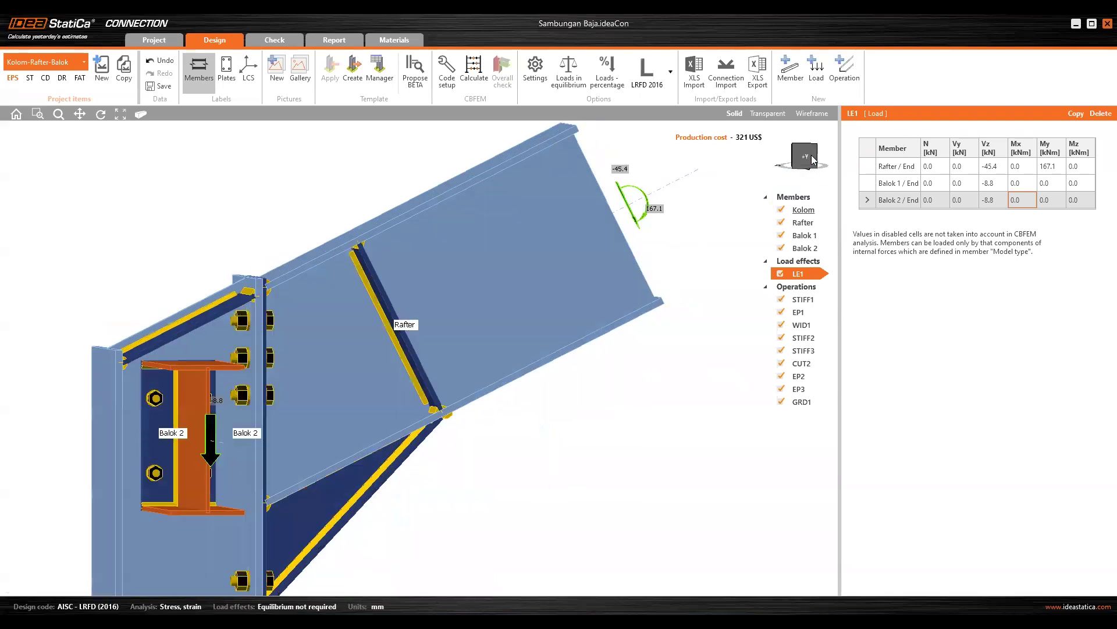
click(790, 168)
click(790, 167)
click(790, 170)
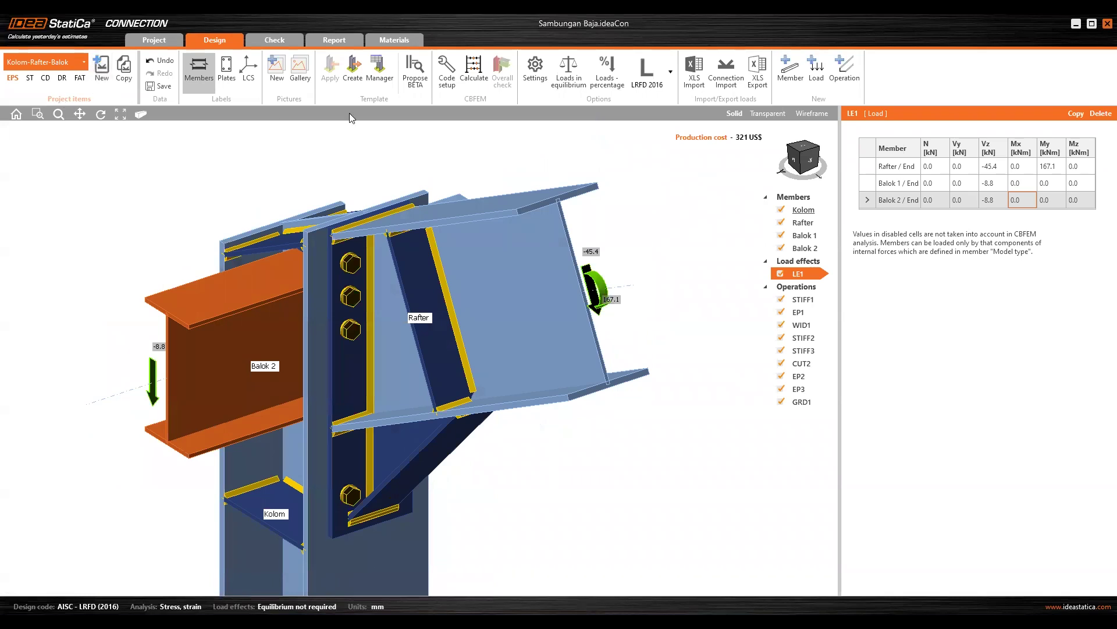
Calculate the connection with the beam loads and inspect the overall check around the Balok end plates and bolts
click(473, 69)
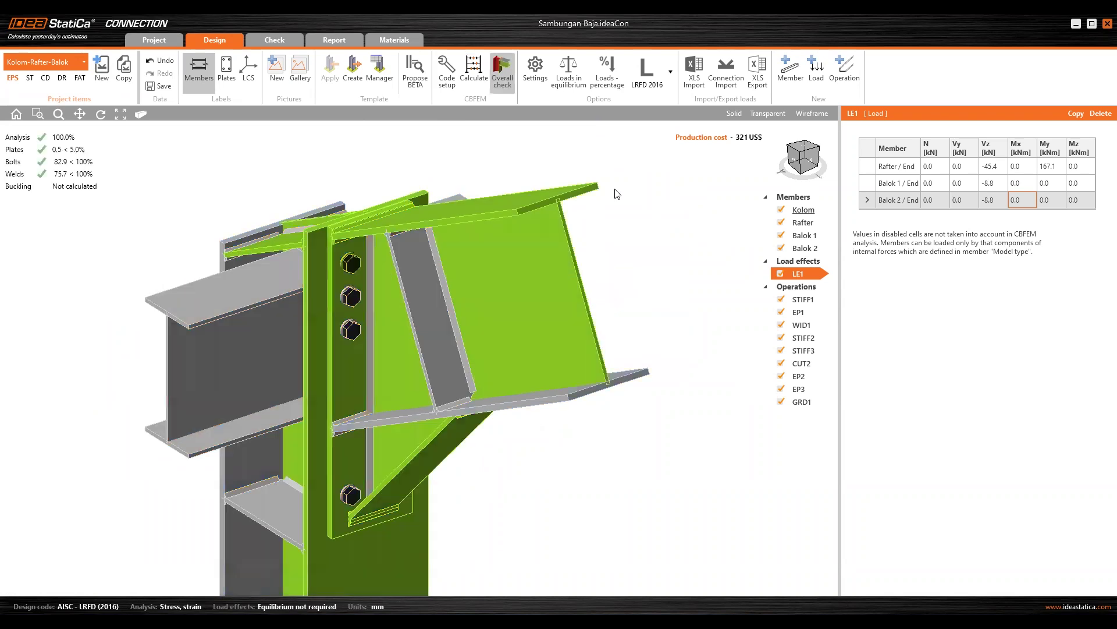
click(809, 153)
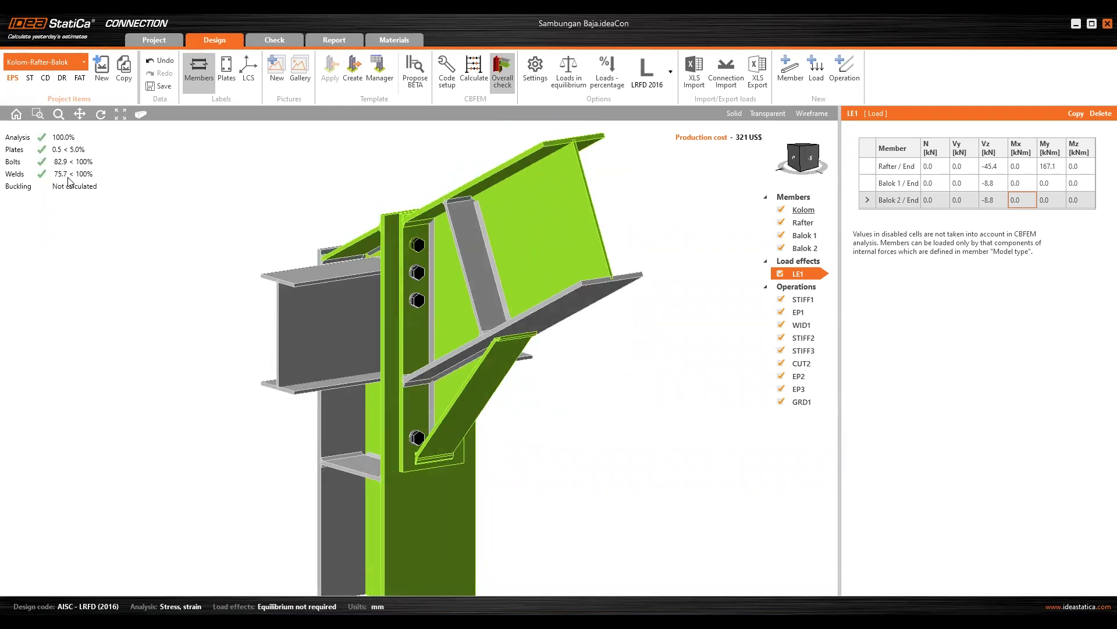
click(813, 153)
click(813, 153)
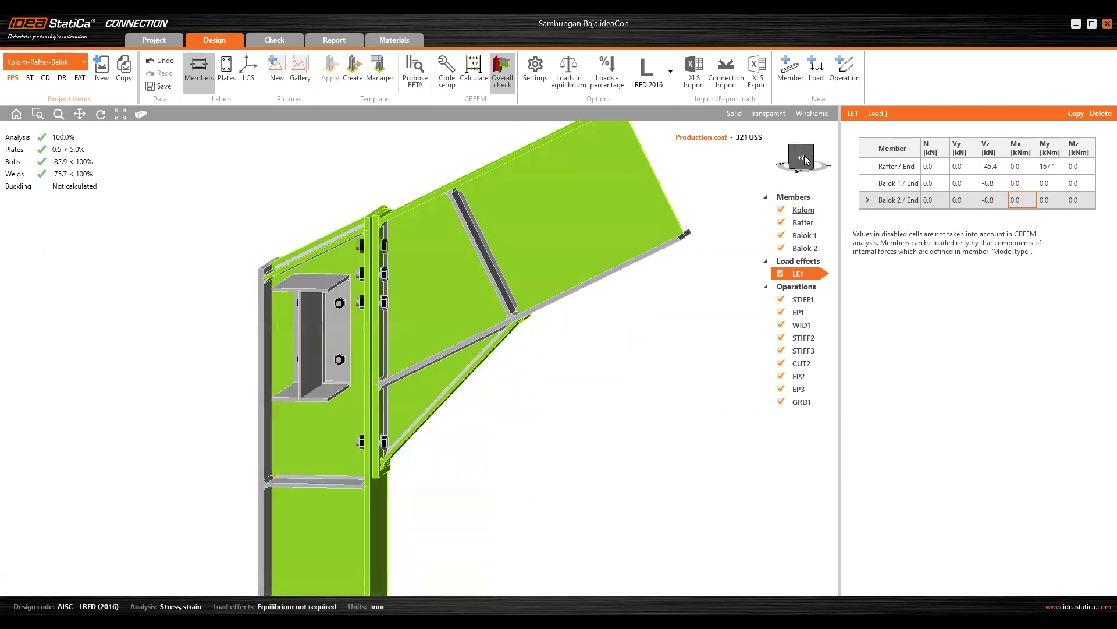
right_drag(740, 166, 748, 164)
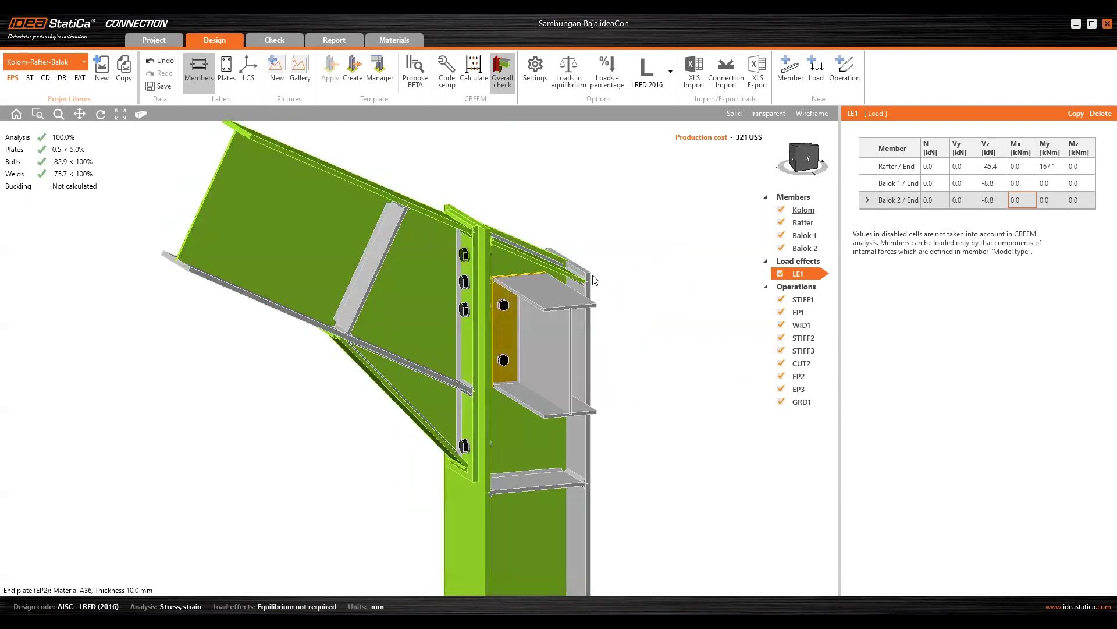
click(820, 159)
click(822, 160)
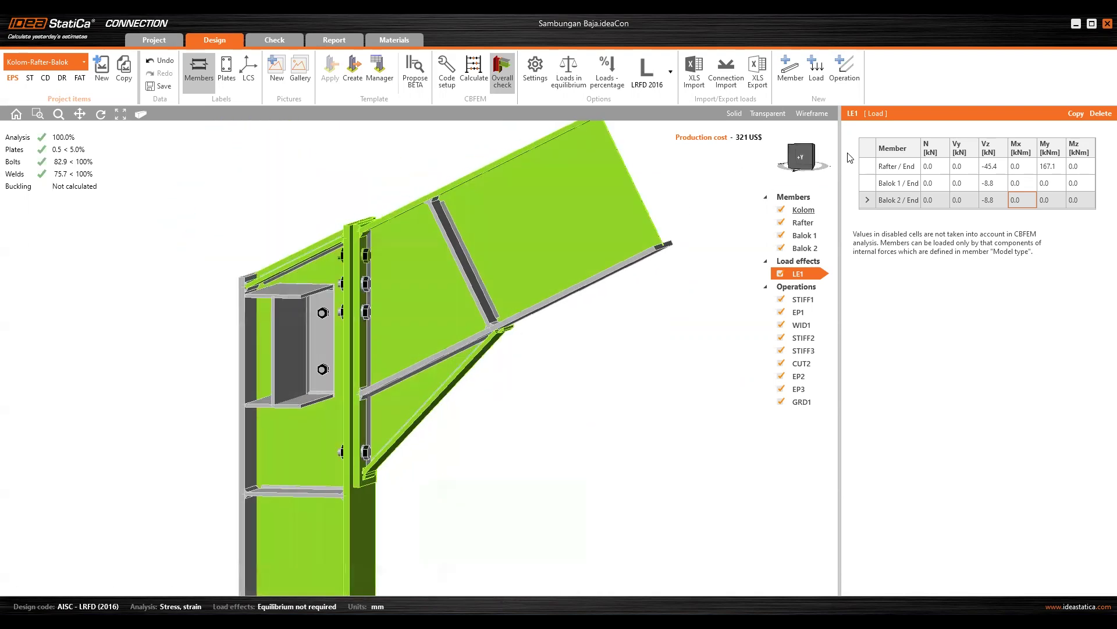
scroll(320, 280, up, 4)
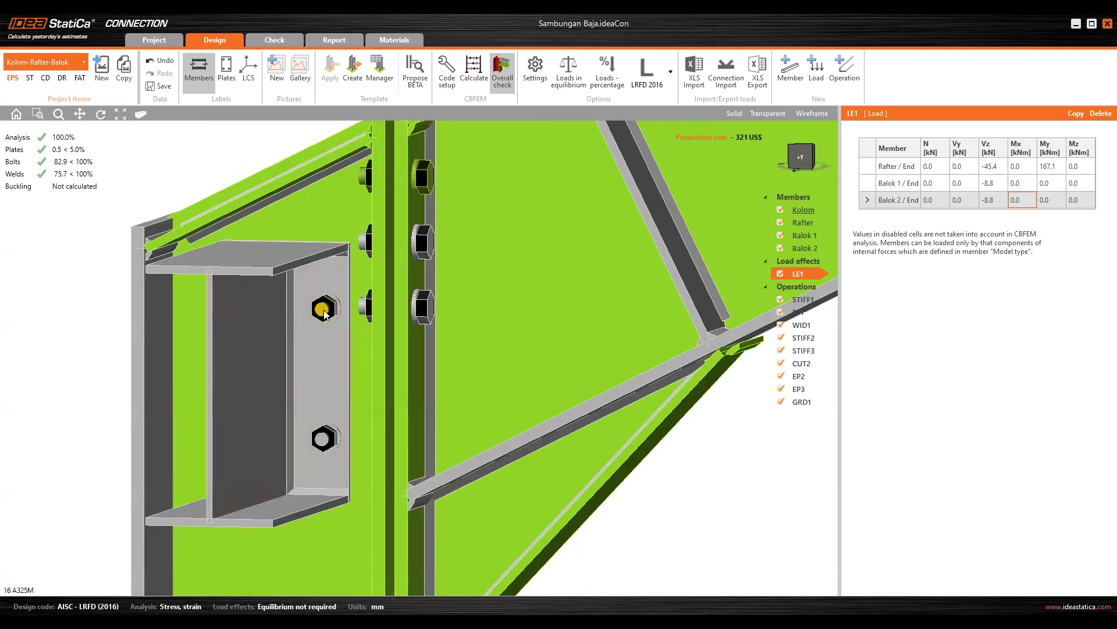
scroll(329, 314, down, 4)
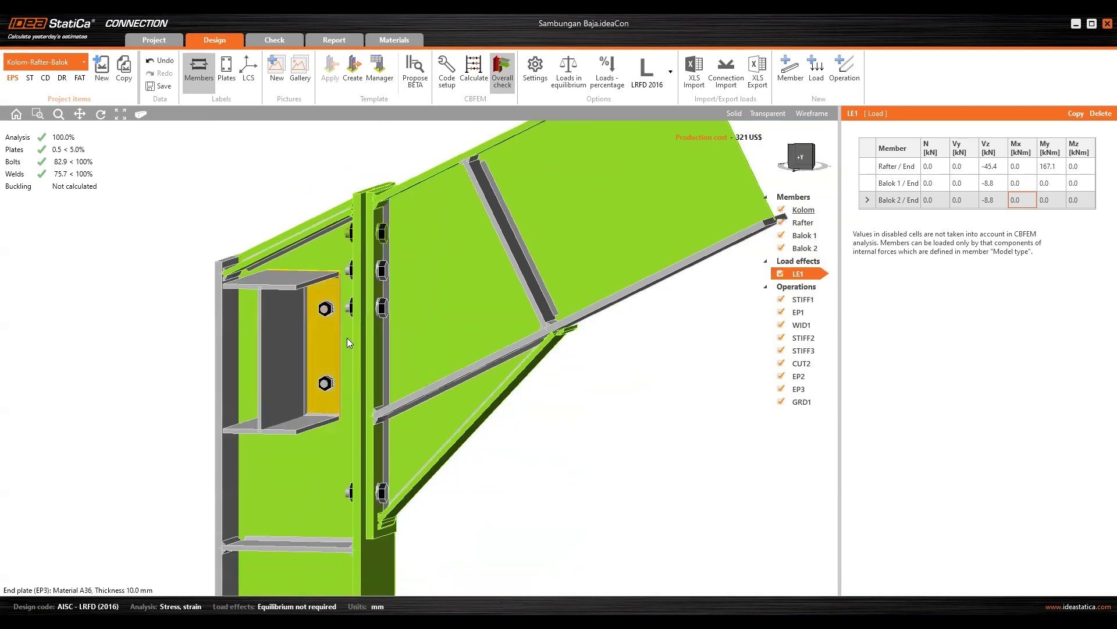
drag(804, 155, 802, 158)
drag(796, 159, 800, 160)
Change the bolt type of grid GRD1 to 12 A325M and recalculate the connection
click(802, 401)
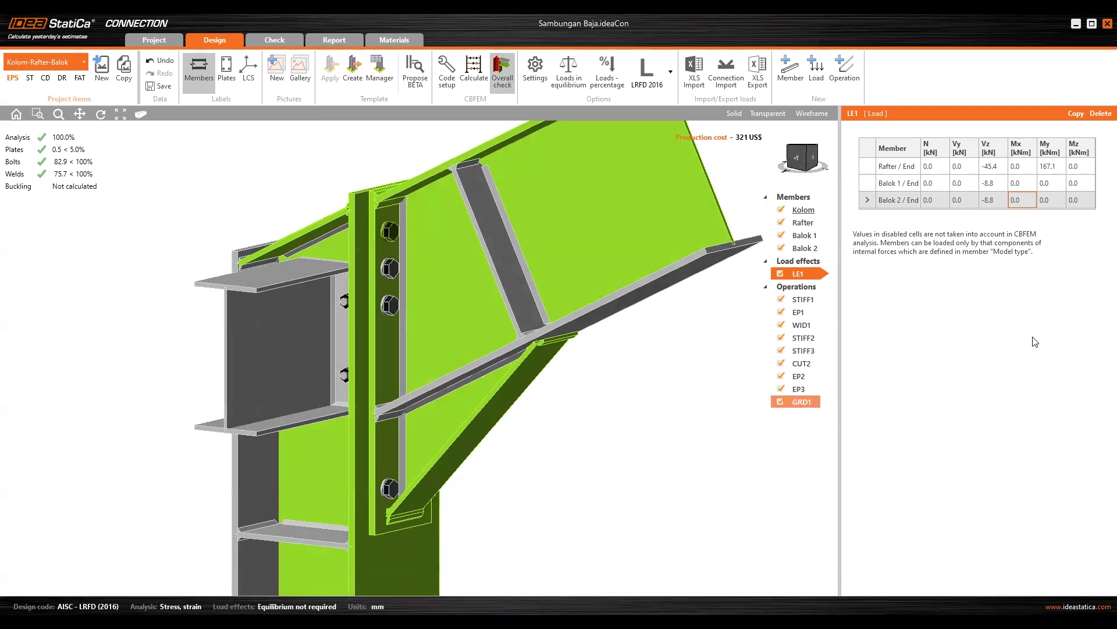
click(1098, 240)
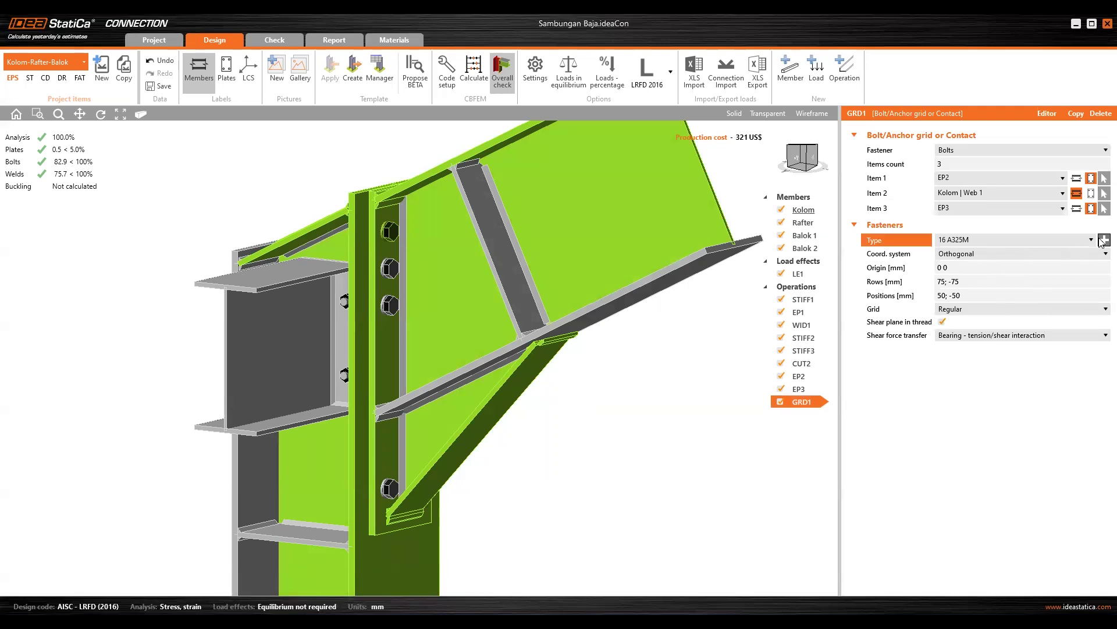
click(626, 150)
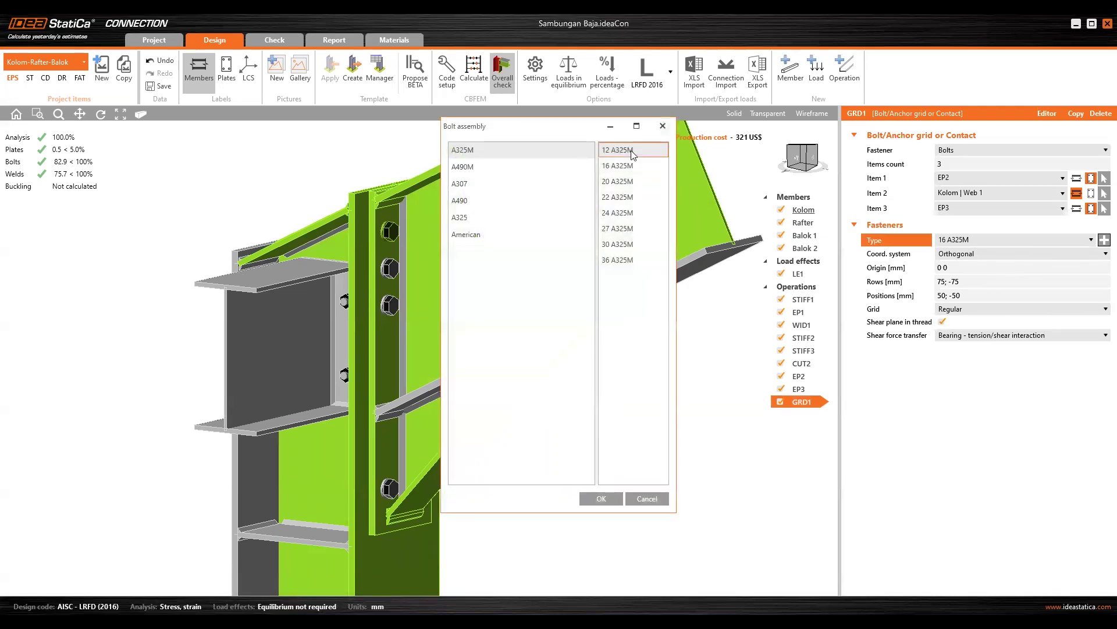
click(601, 498)
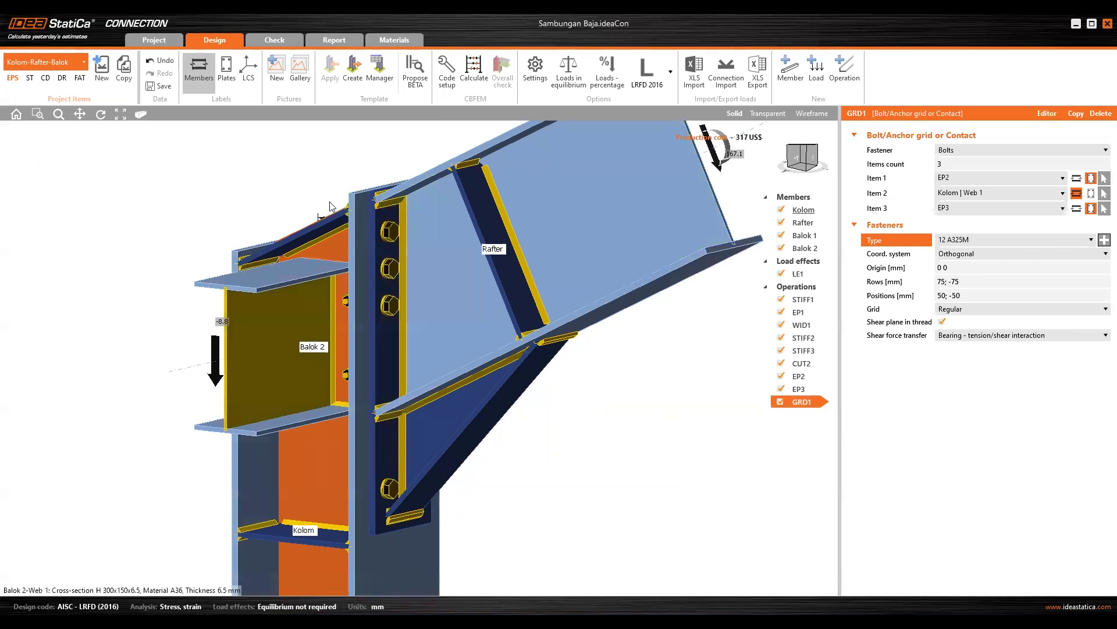
click(474, 70)
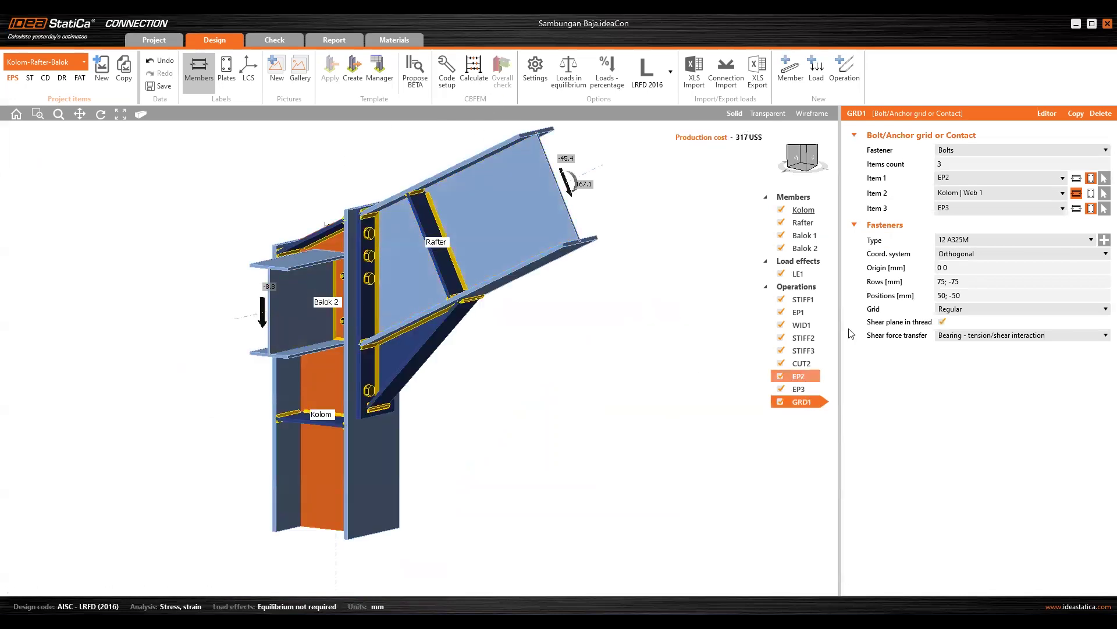
Set the Balok 1 end plate EP2 to 8 mm thick with 5 mm flange and web welds
click(870, 205)
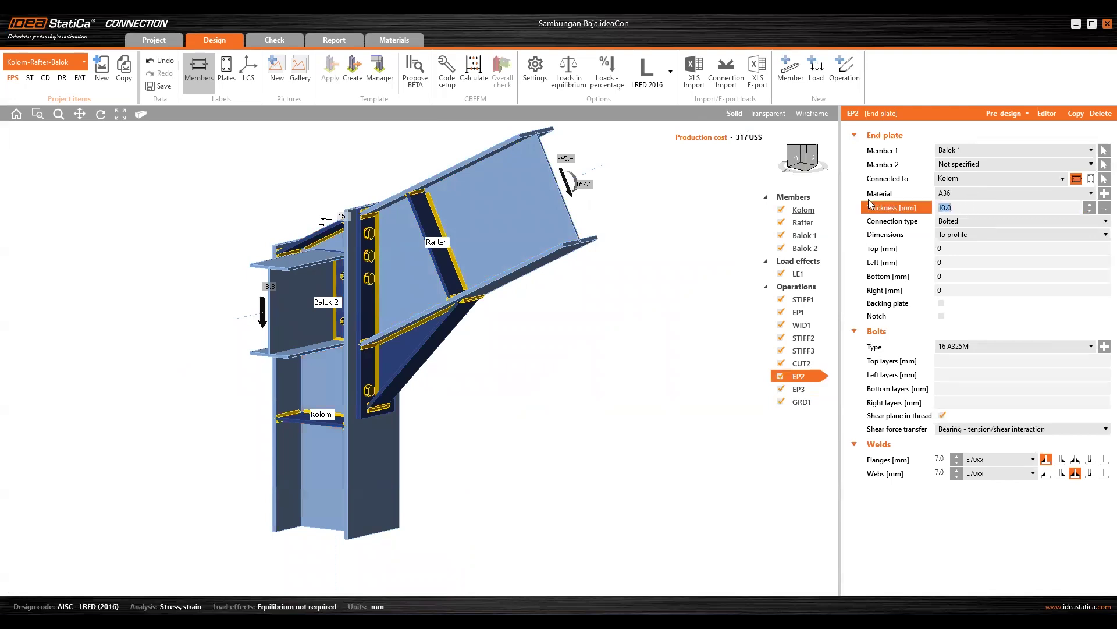
text(8)
key(Tab)
click(940, 460)
text(5)
click(956, 476)
click(957, 477)
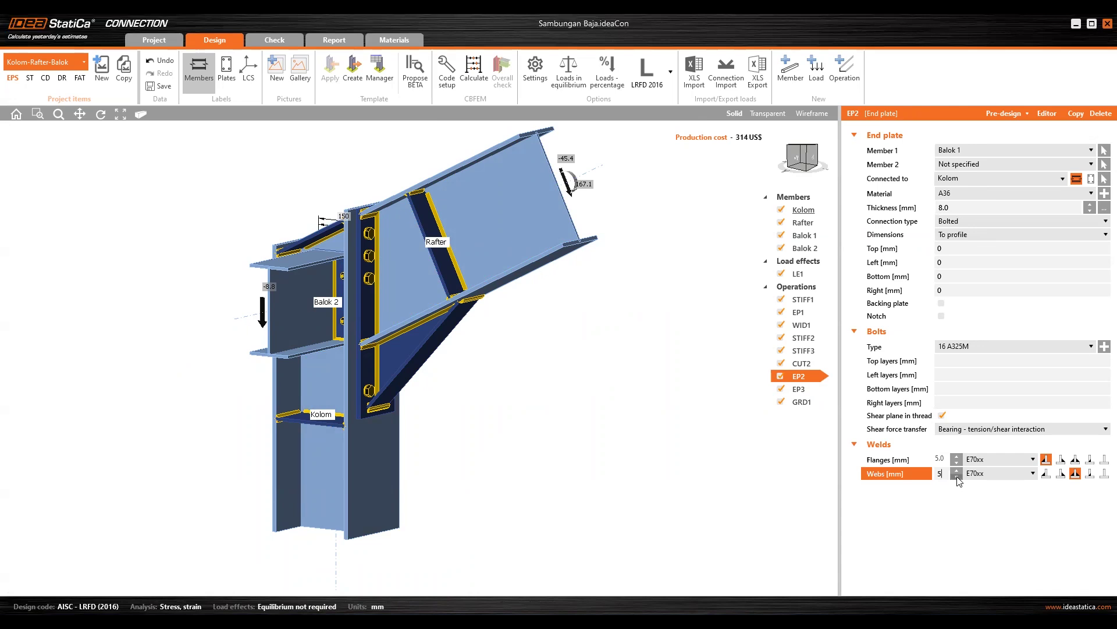
Set the Balok 2 end plate EP3 to 8 mm thick with 5 mm flange and web welds
click(798, 389)
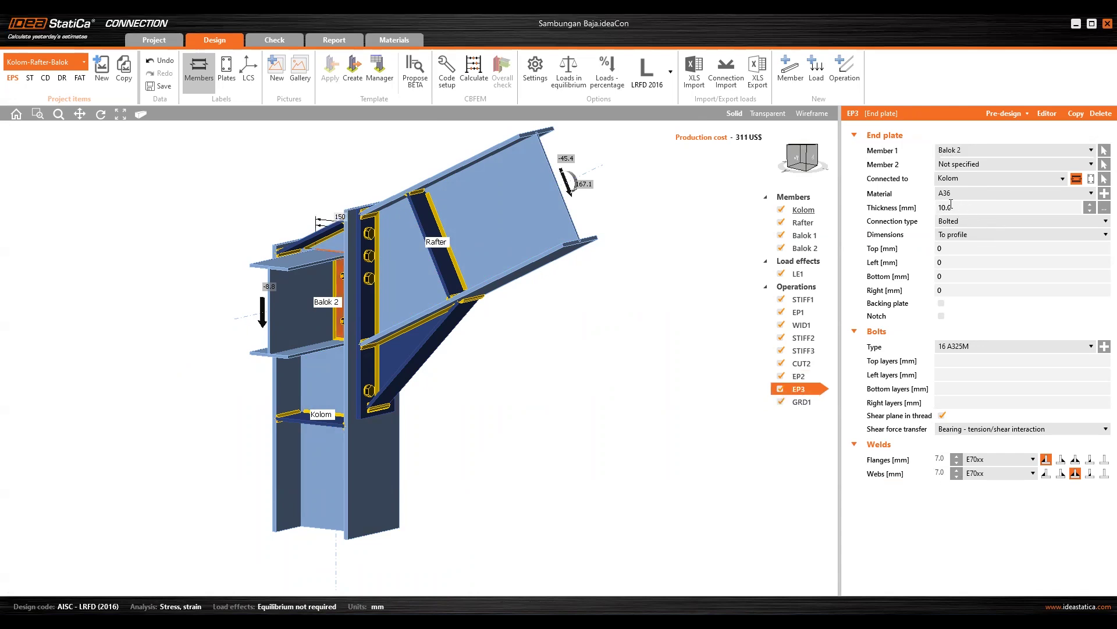
click(870, 208)
text(8)
key(Tab)
click(940, 459)
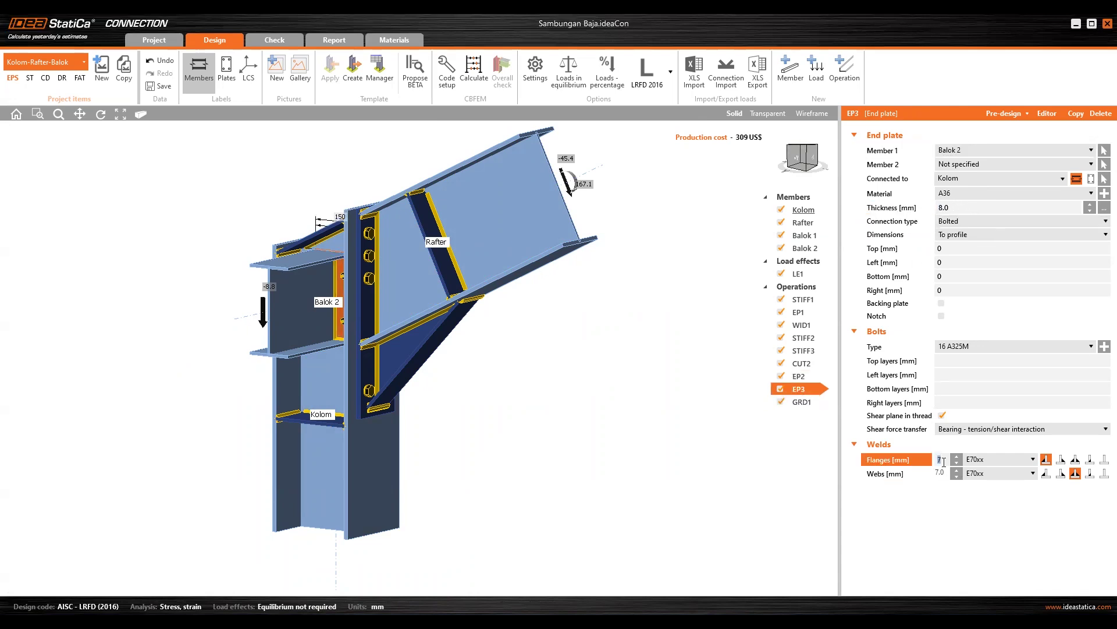
text(5)
click(942, 472)
key(Tab)
Recalculate the connection and inspect the overall check of plates, bolts and welds from several sides
click(469, 86)
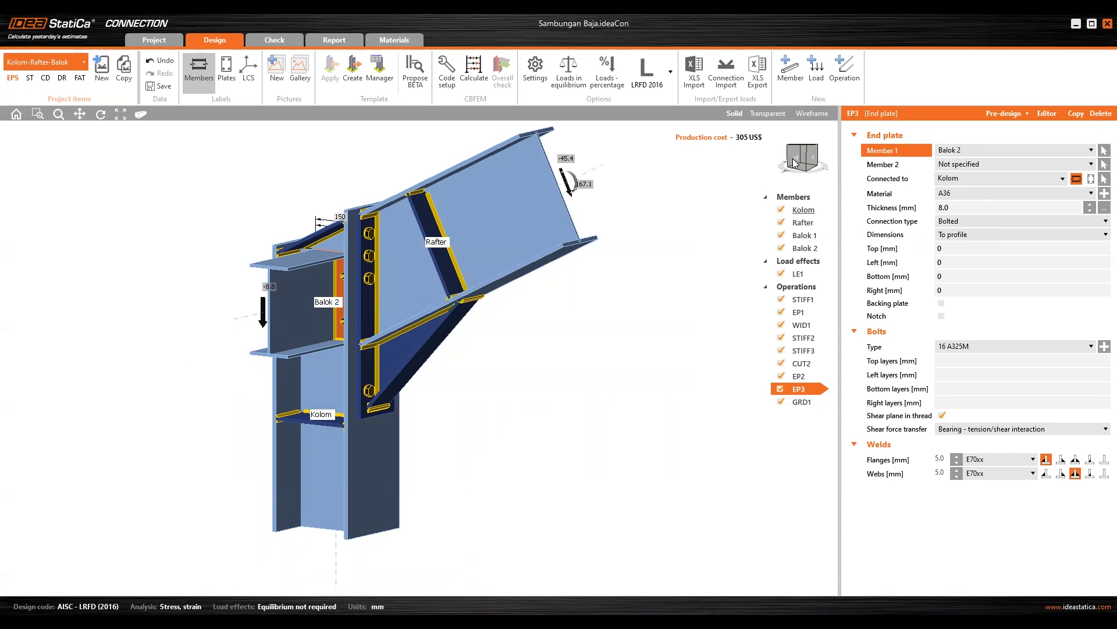
scroll(336, 288, up, 5)
click(710, 175)
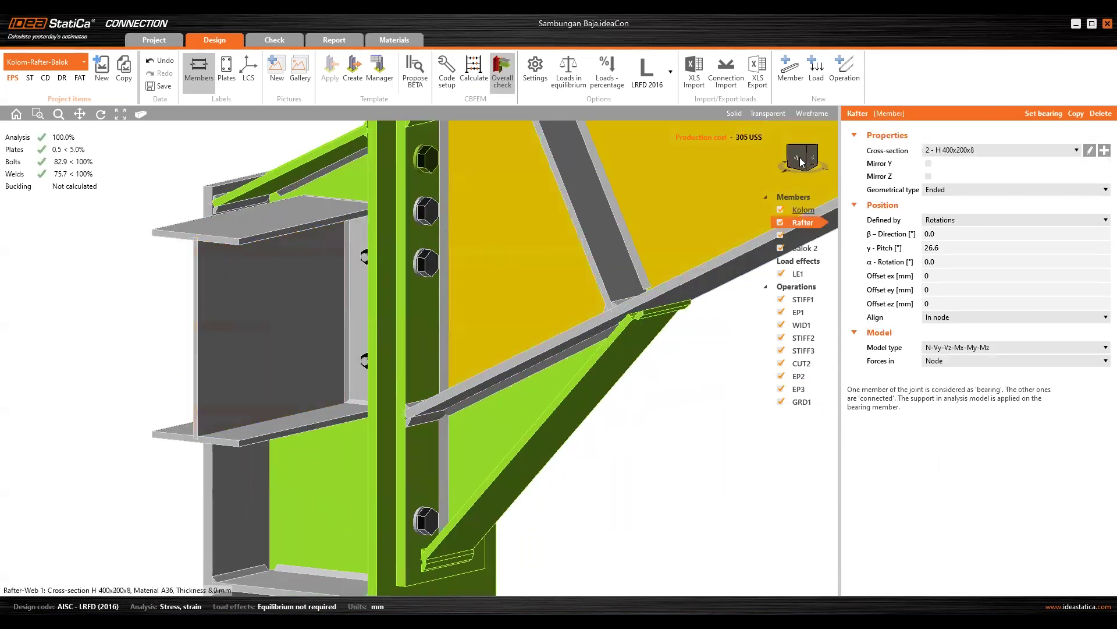
click(789, 154)
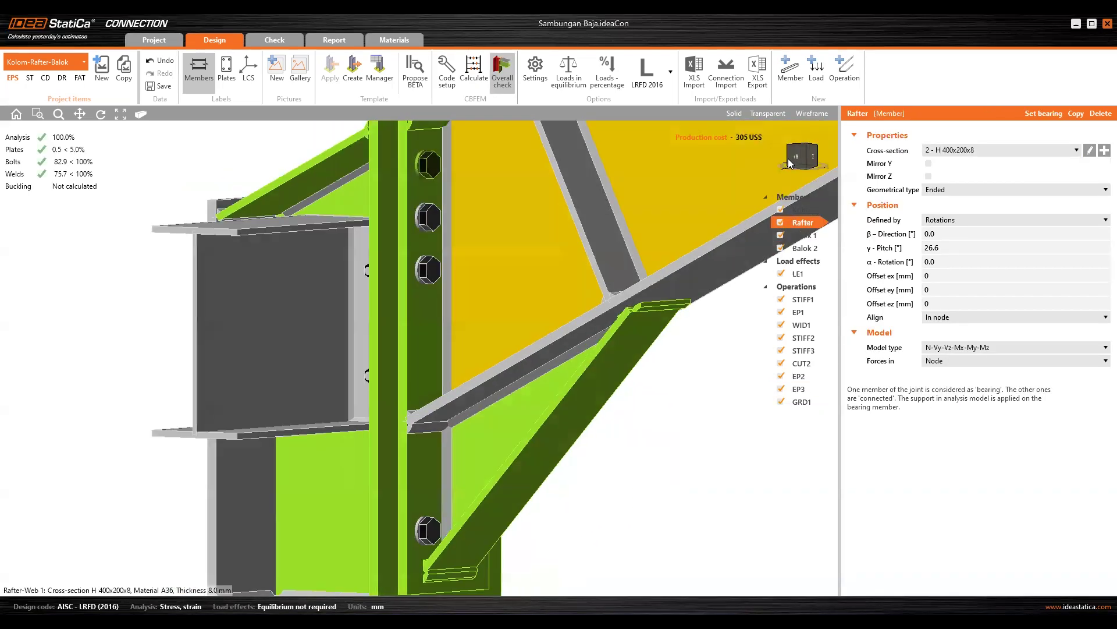
mouse_move(788, 158)
mouse_down()
mouse_move(734, 156)
mouse_move(797, 166)
mouse_up()
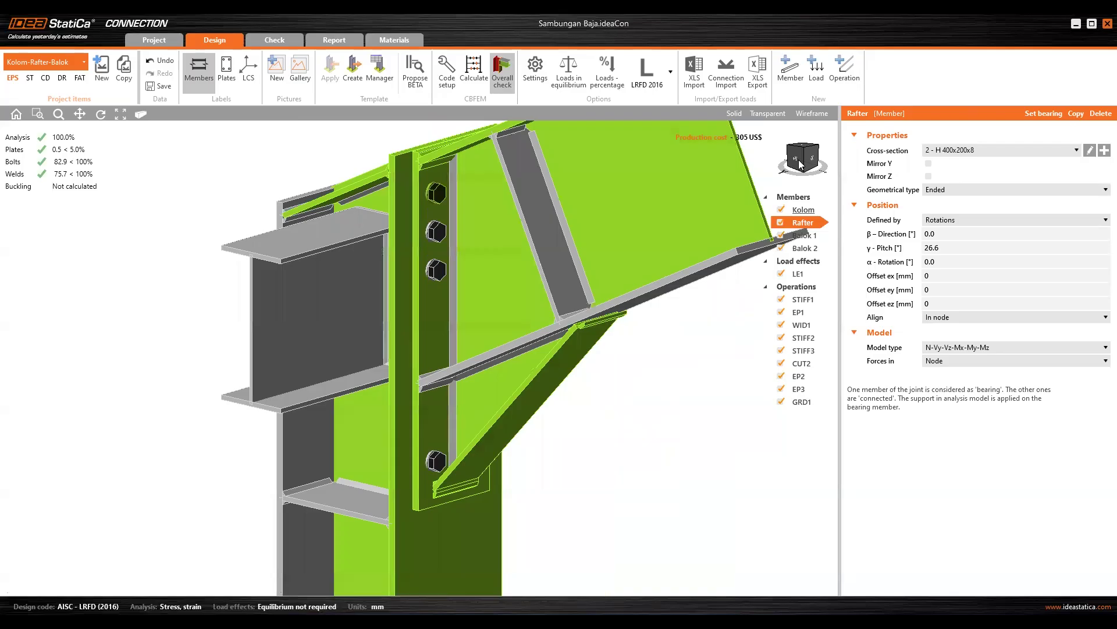
mouse_move(809, 163)
mouse_down()
mouse_move(821, 156)
mouse_move(798, 168)
mouse_up()
click(797, 167)
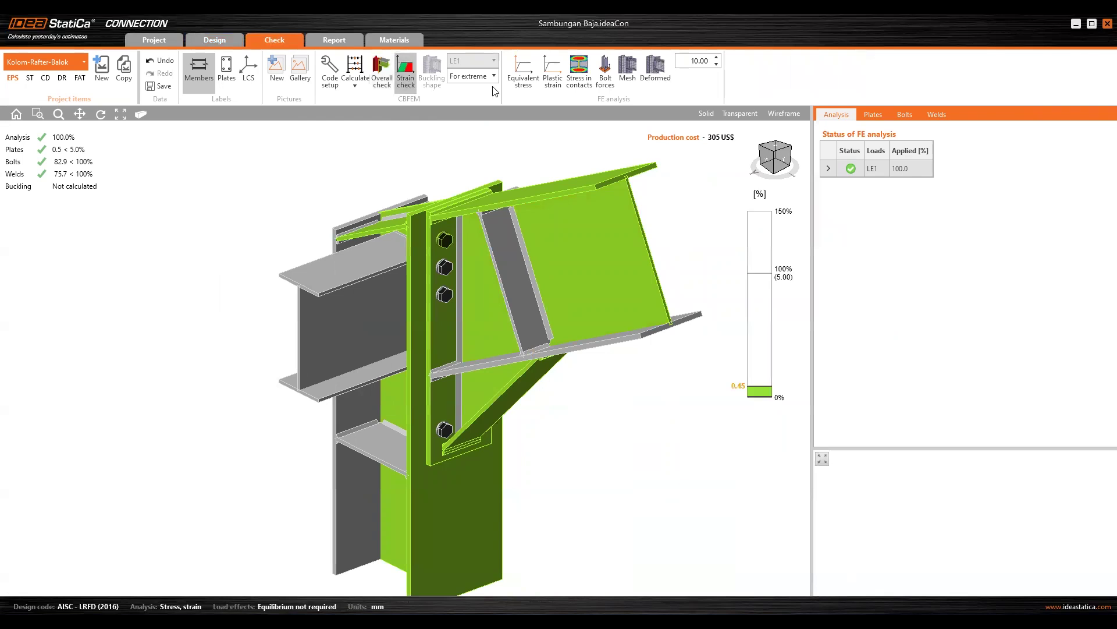
Review the contact stresses, bolt forces, mesh and deformed shape of the connection in the FE analysis results
click(579, 69)
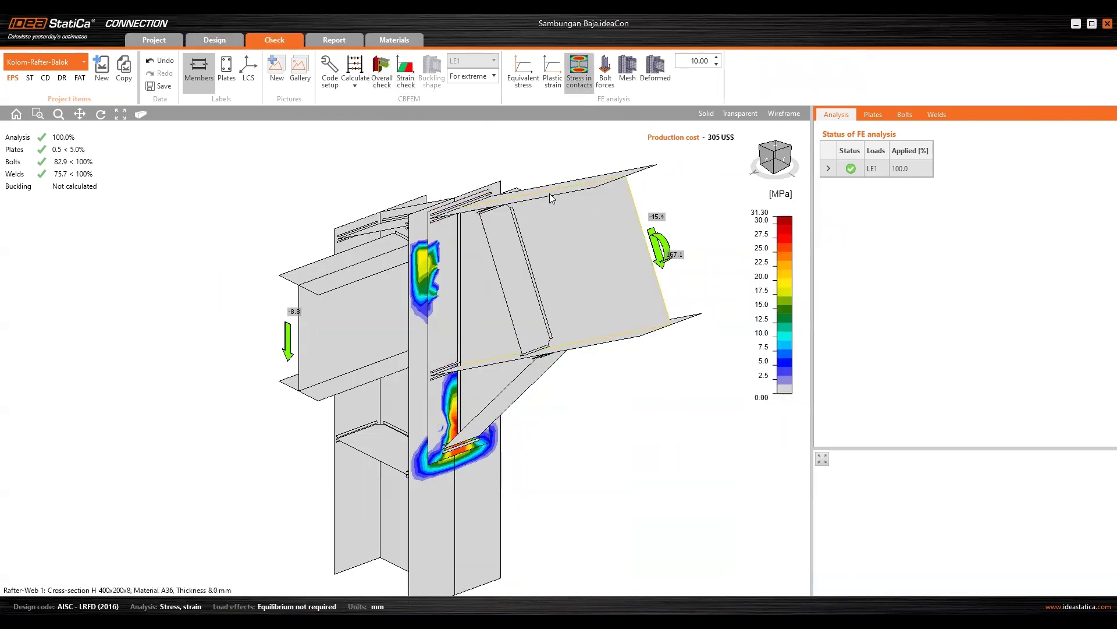
click(777, 158)
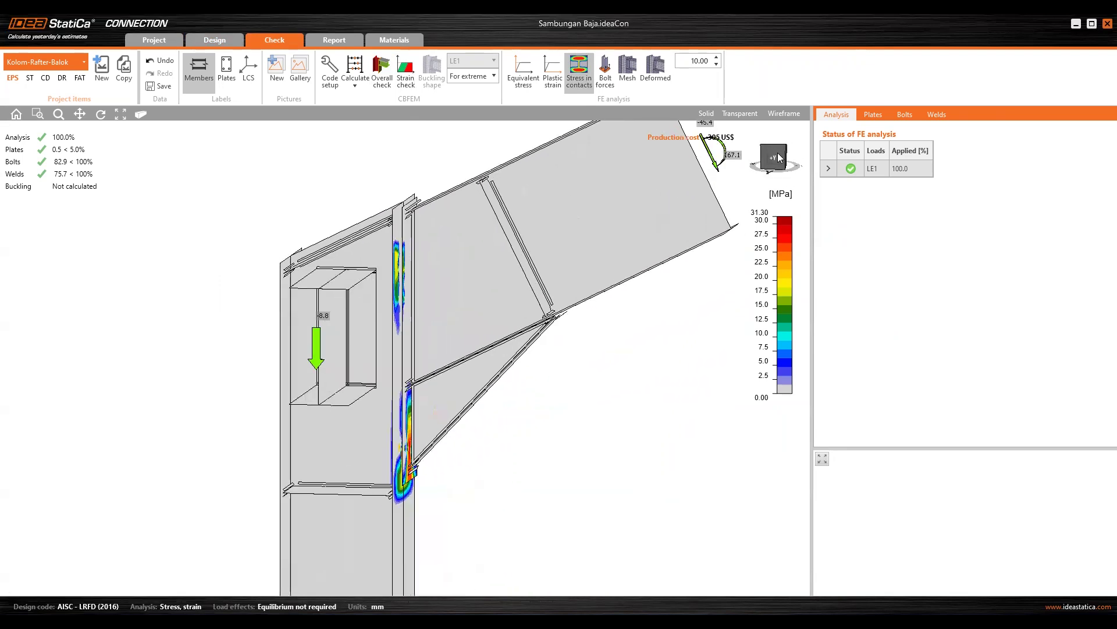
click(627, 70)
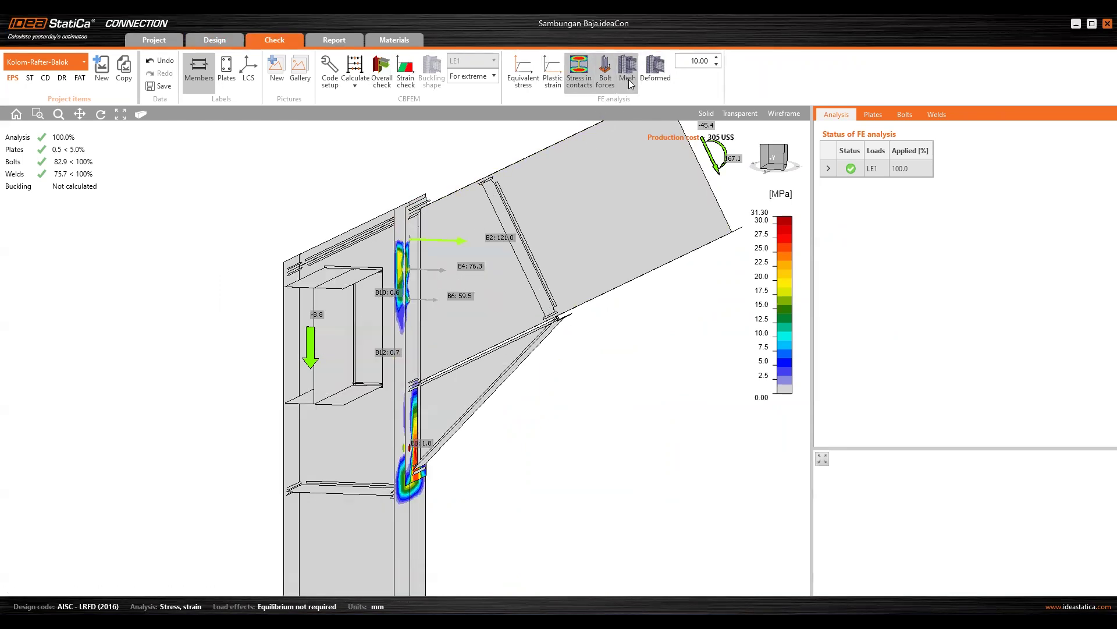
click(656, 76)
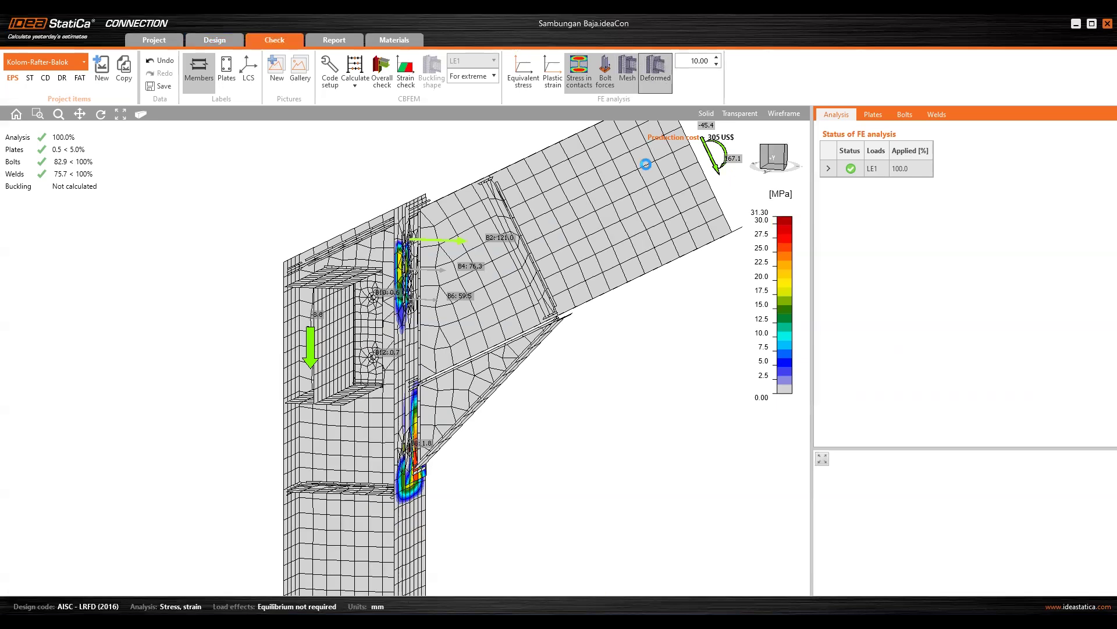
click(774, 155)
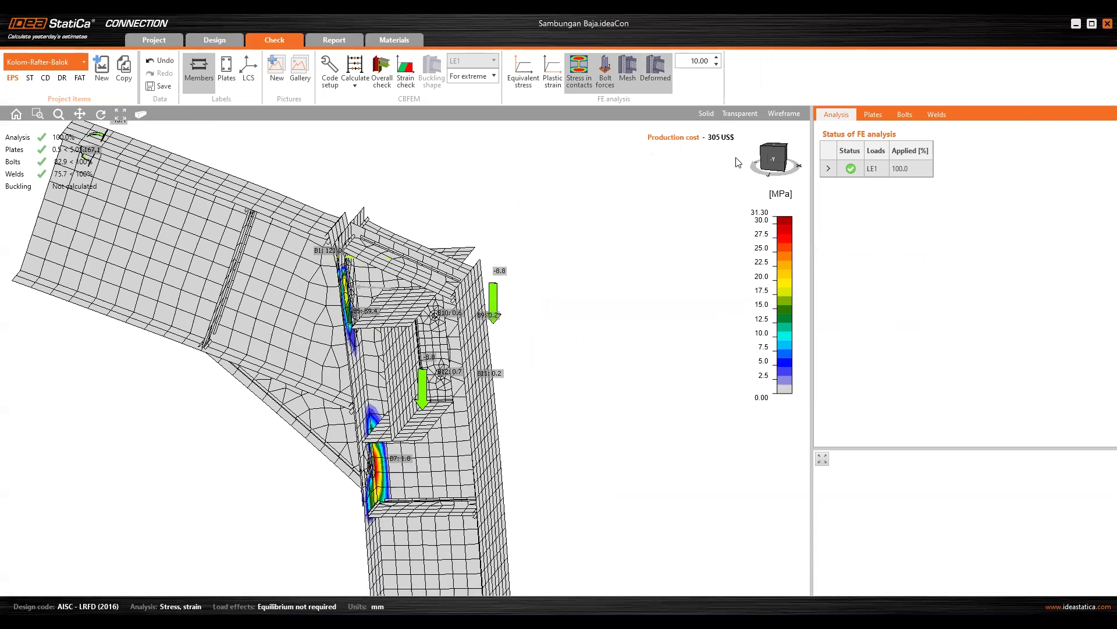
click(738, 163)
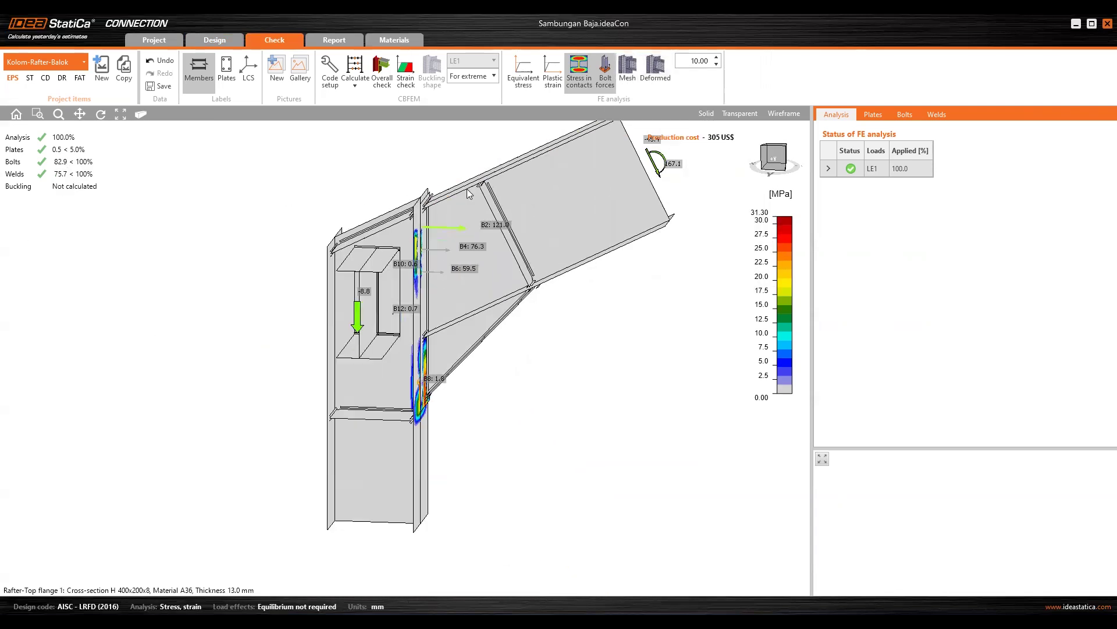
click(16, 114)
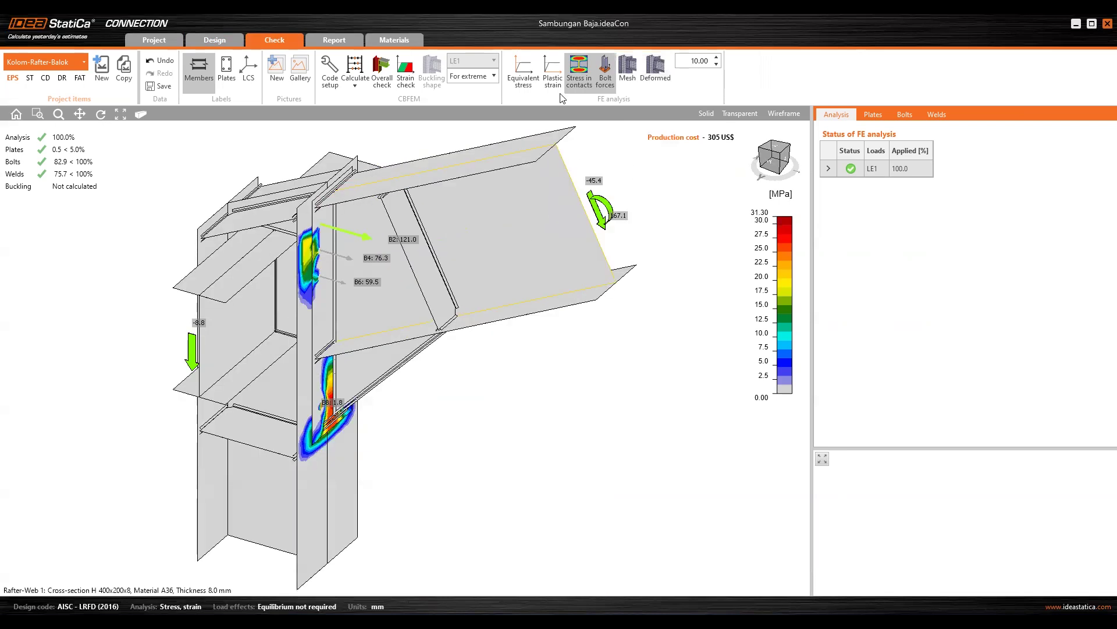
Return to the connection's design view and examine the checked joint from different angles
click(226, 36)
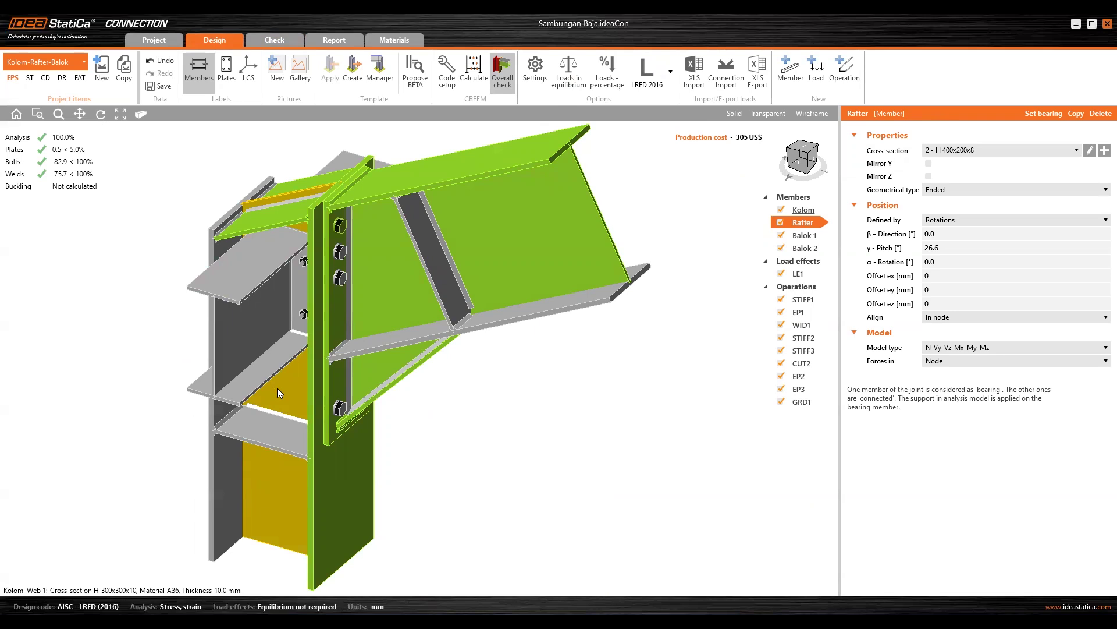
click(803, 155)
drag(803, 156, 802, 155)
Switch to ETABS and examine the rafter joints at the eaves and ridge, then the whole 3D frame
middle_drag(662, 243, 641, 261)
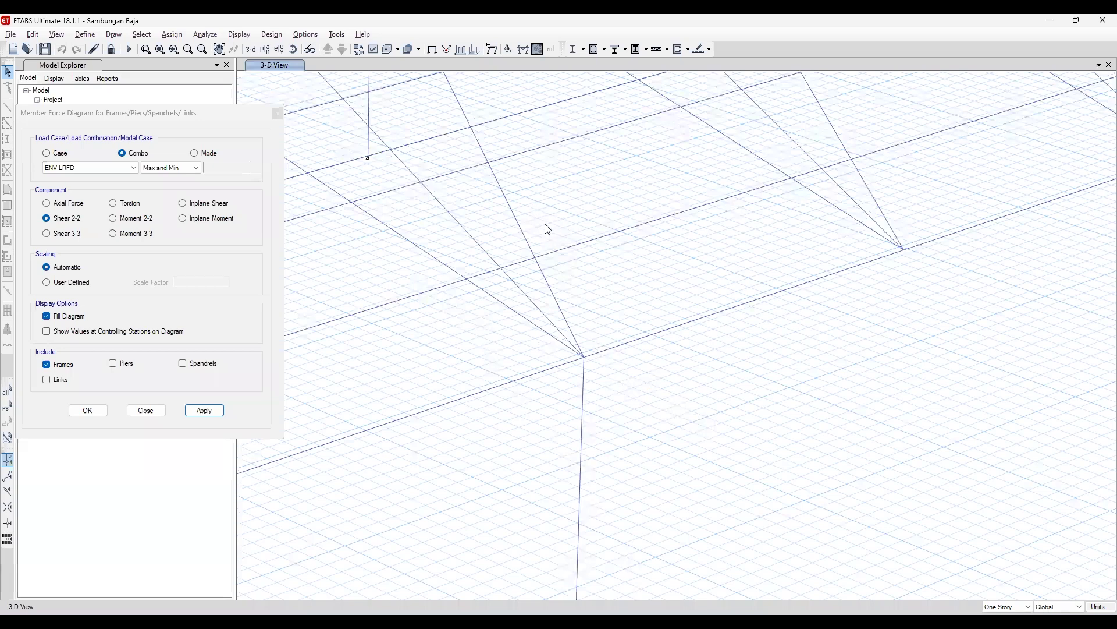
click(570, 232)
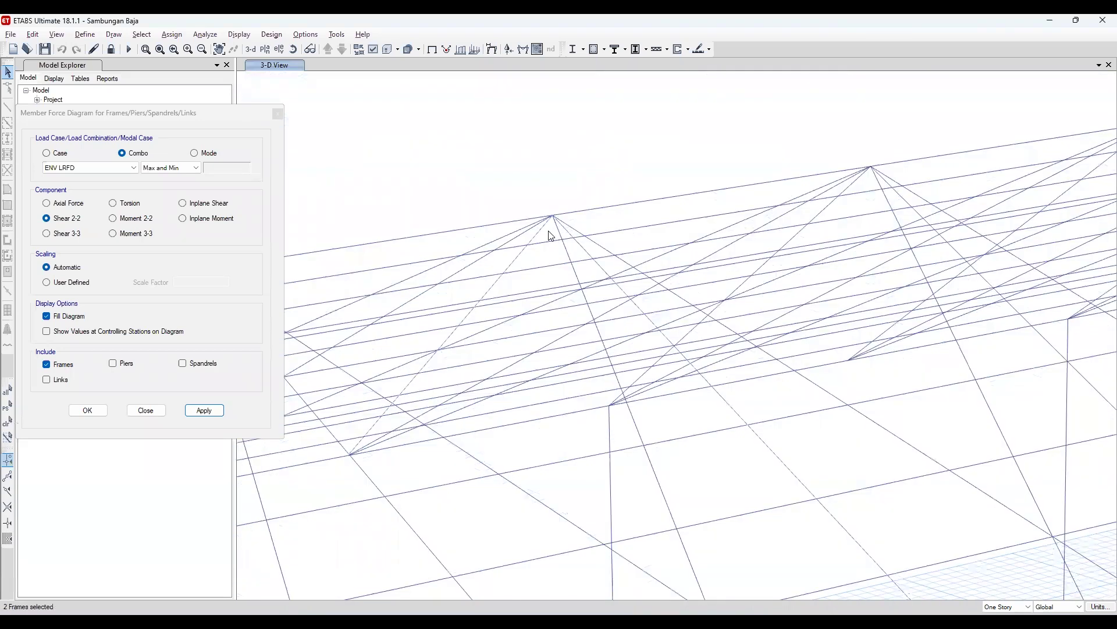
scroll(551, 236, down, 2)
scroll(473, 426, down, 3)
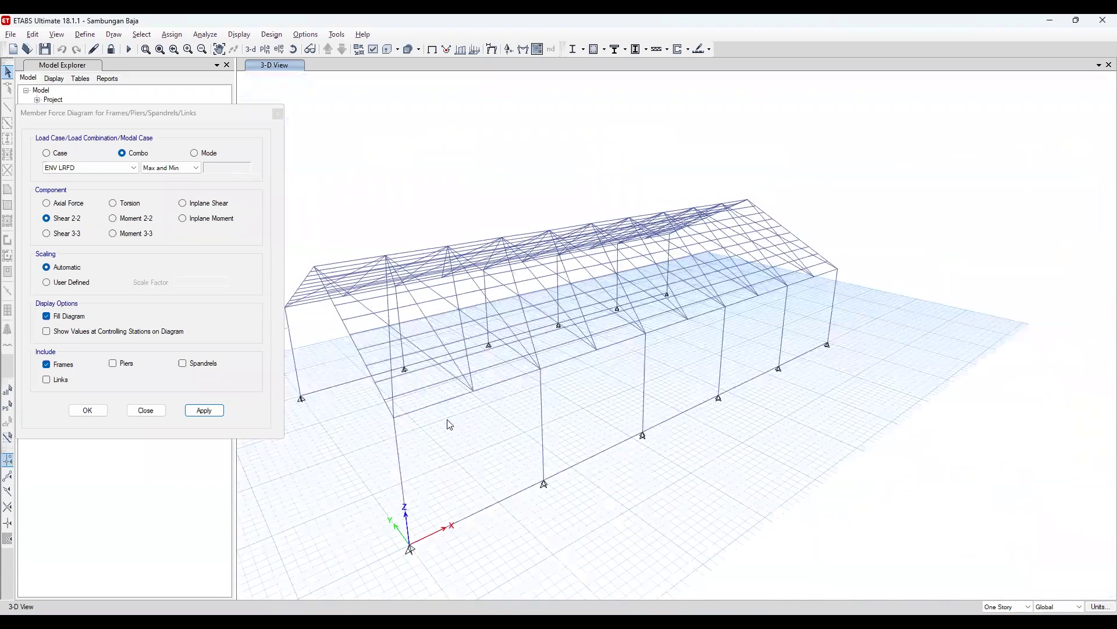